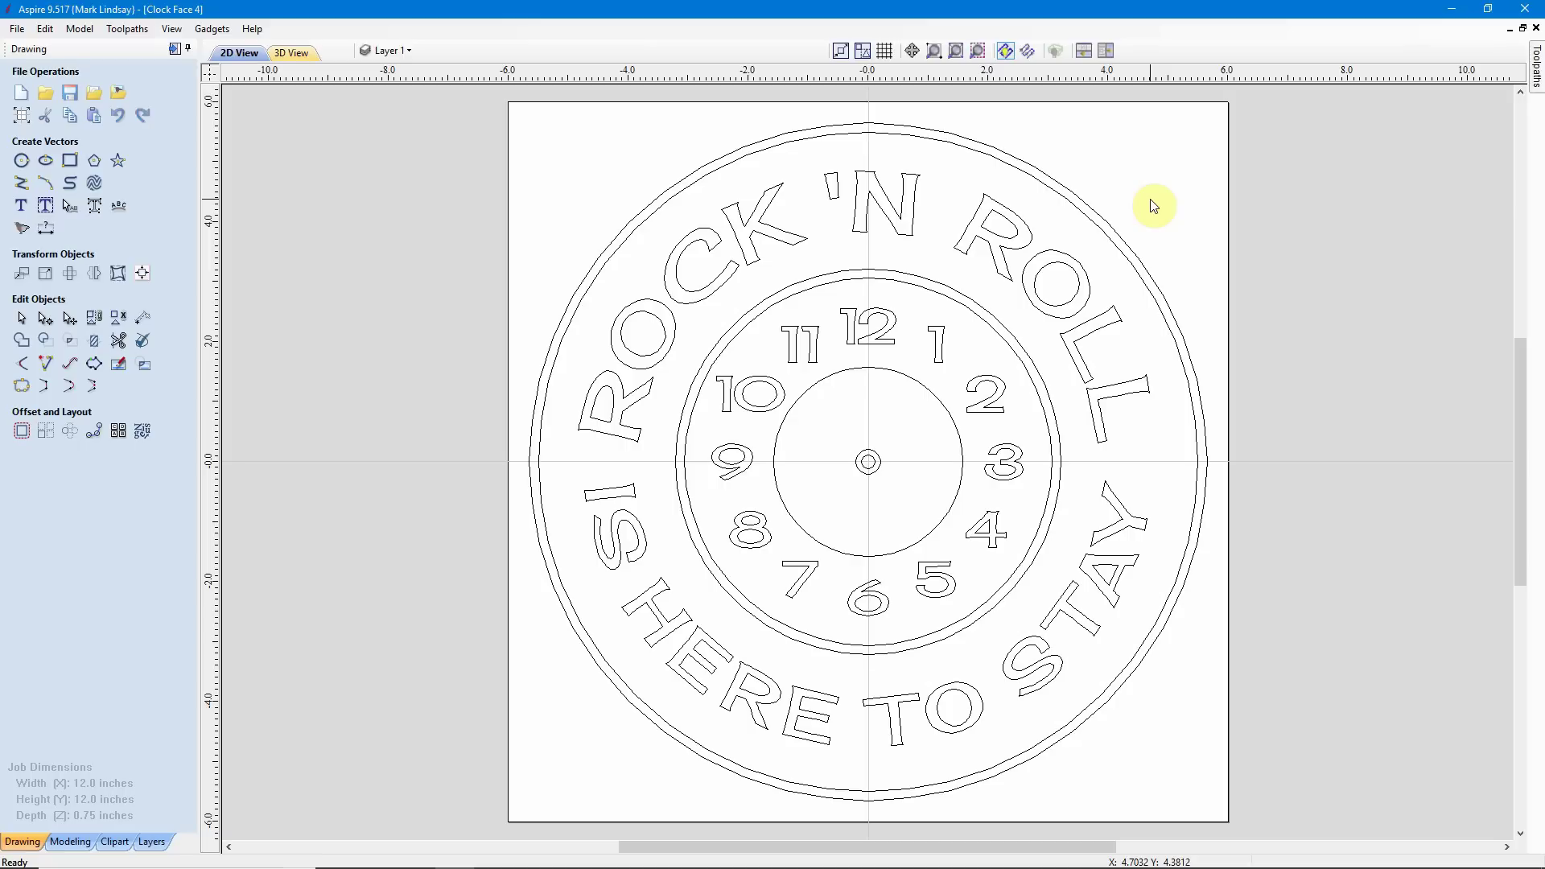
- Try selecting the ROCK 'N ROLL text with the outer ring's inner circle, clearing between attempts
click(1113, 247)
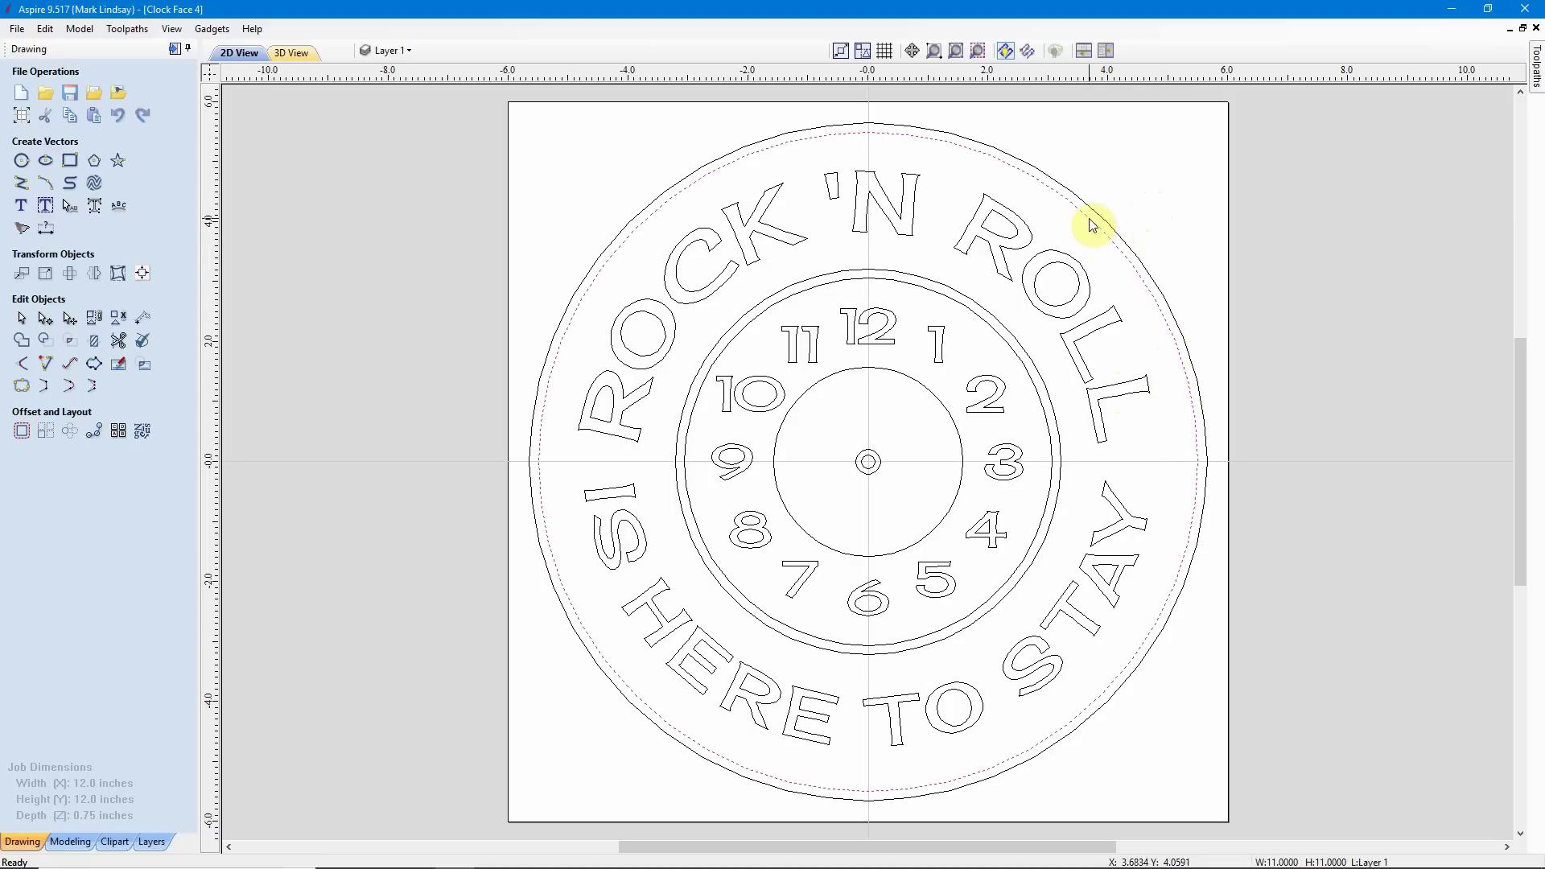
click(1089, 279)
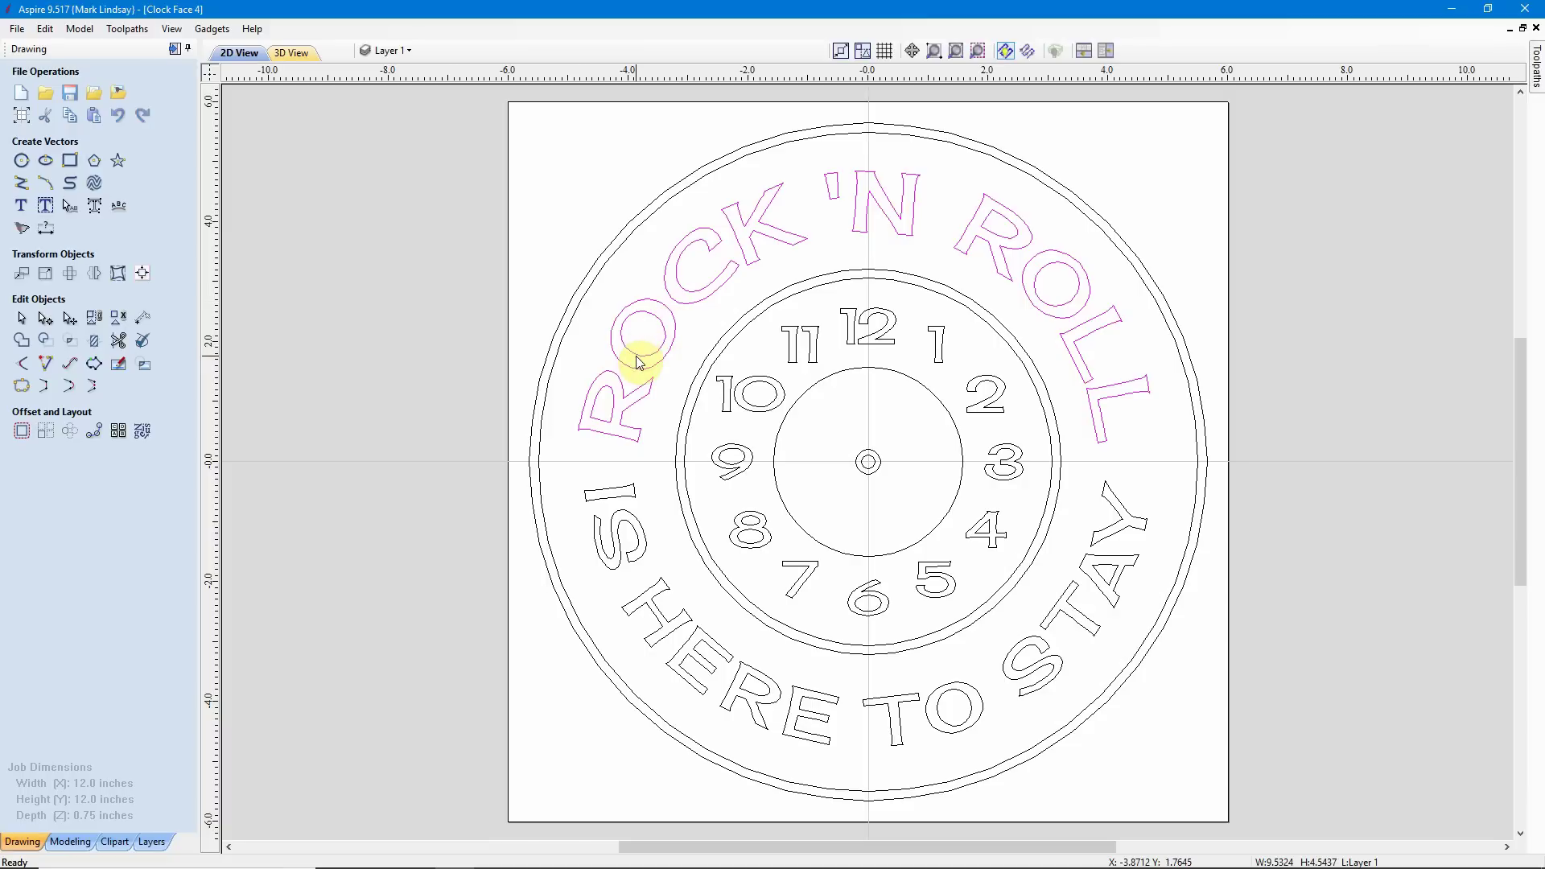
click(1152, 183)
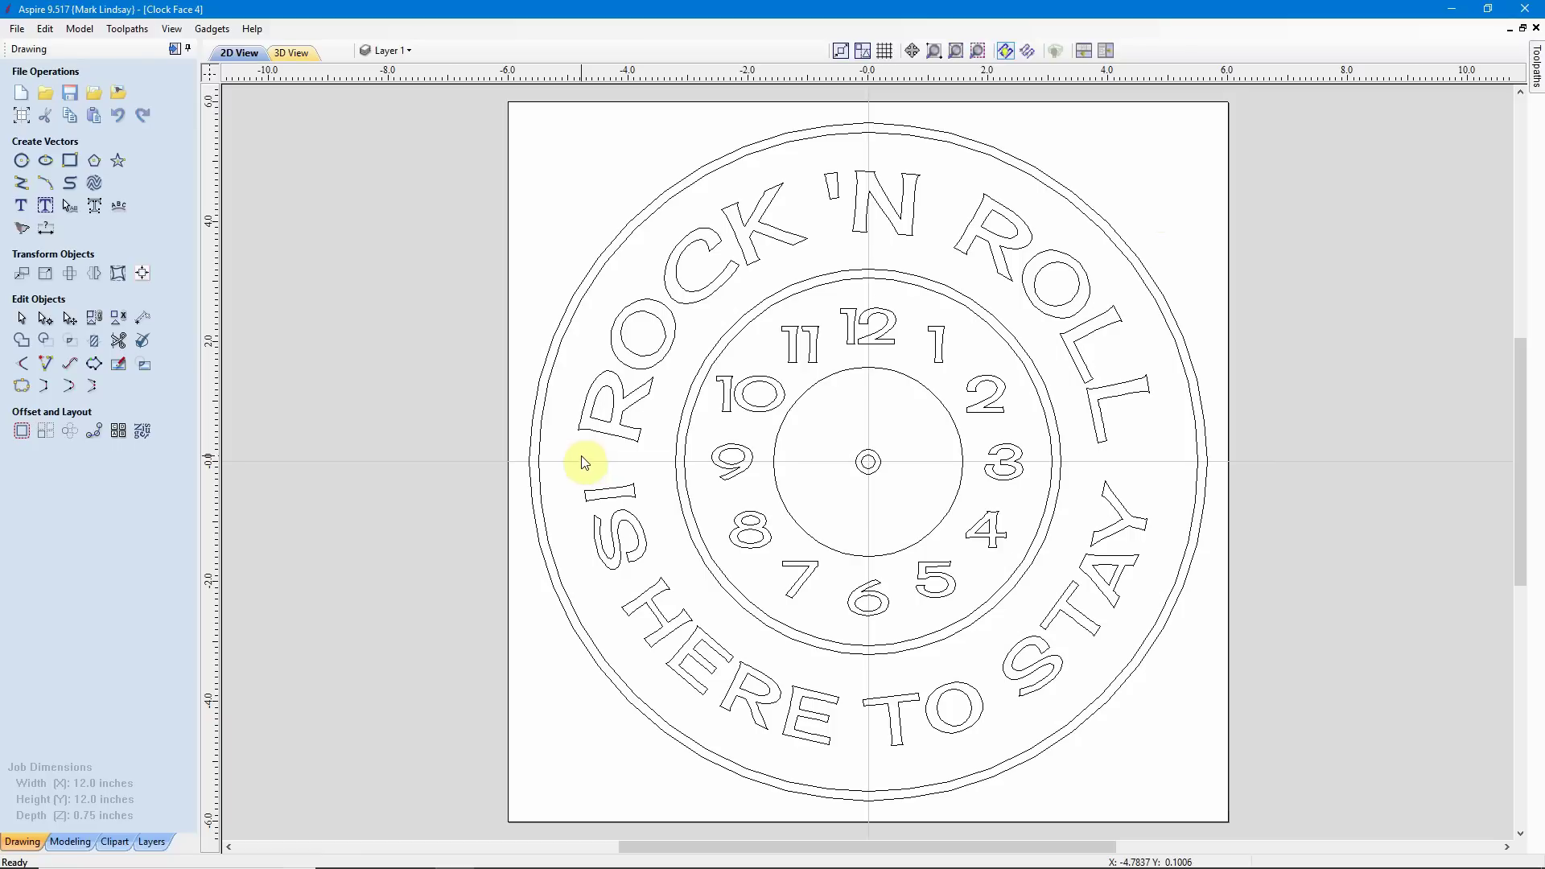
scroll(585, 462, up, 3)
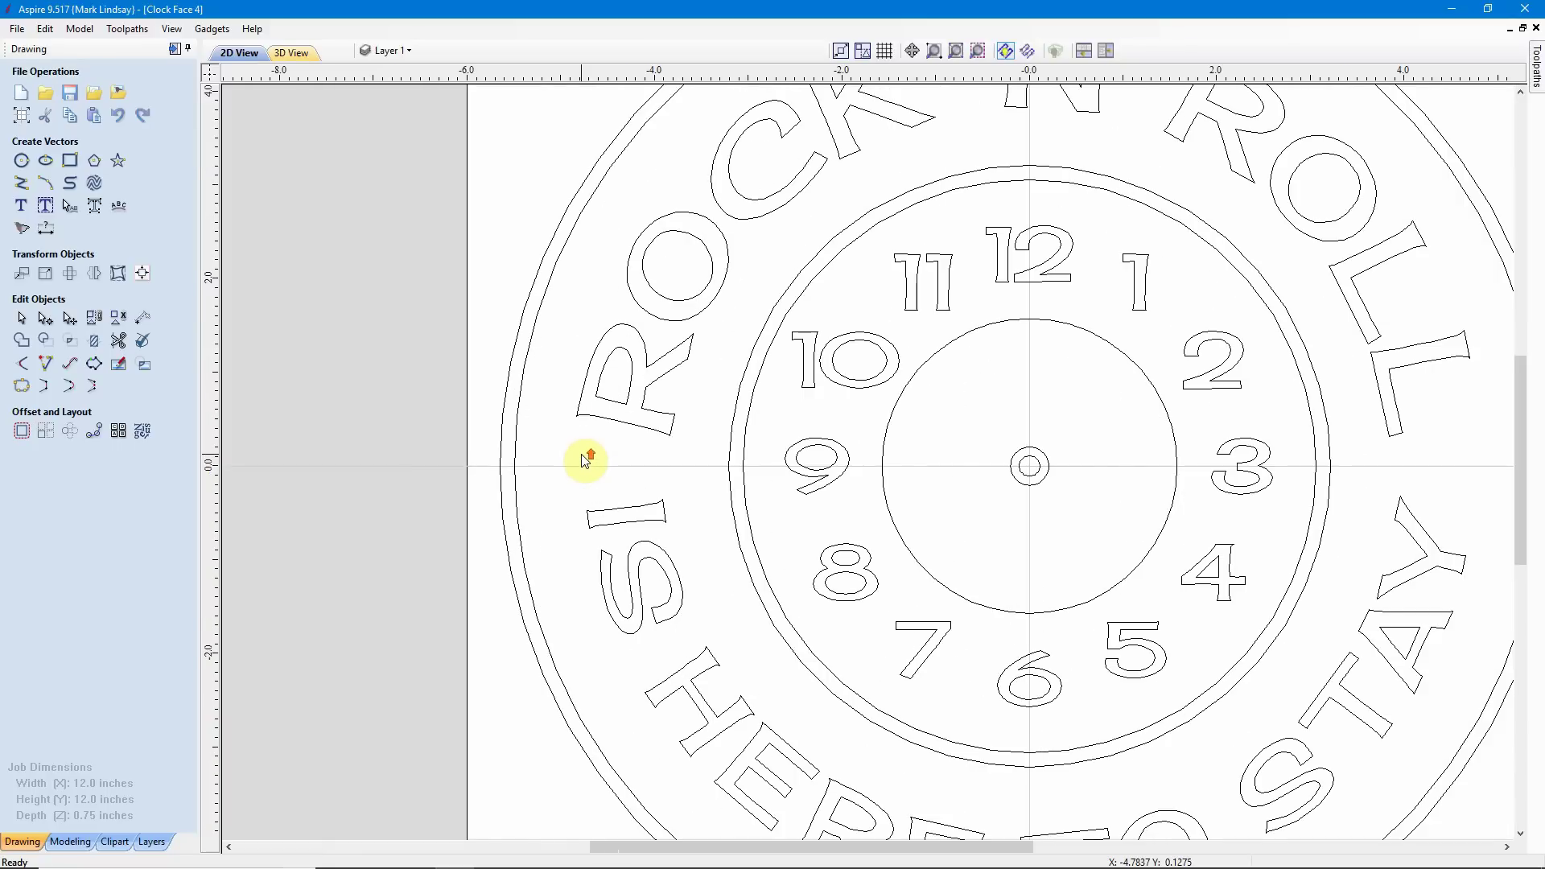
click(585, 408)
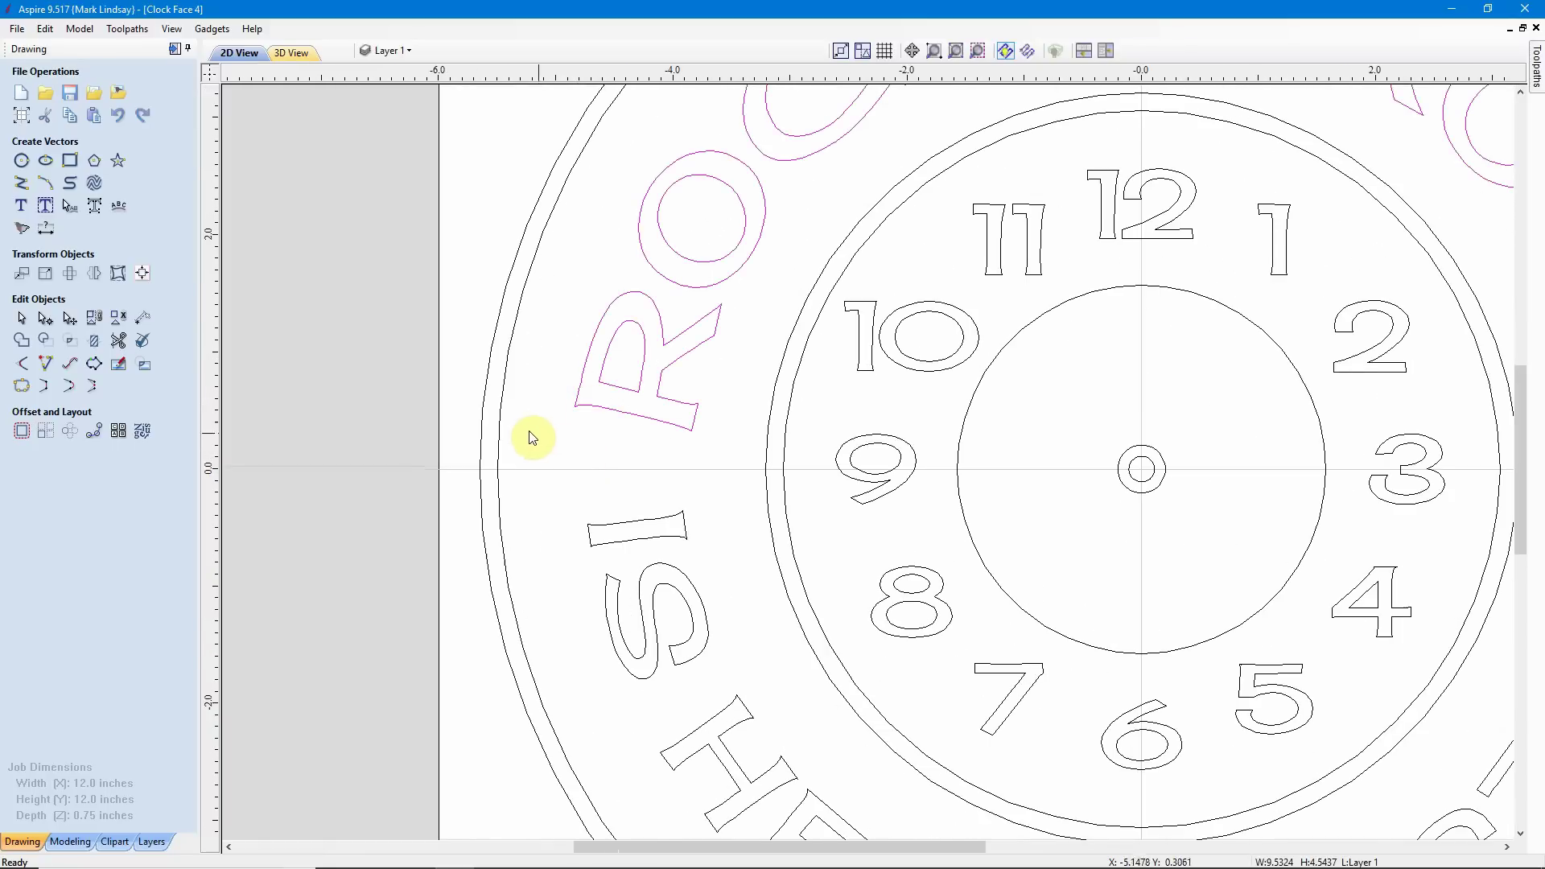
click(503, 400)
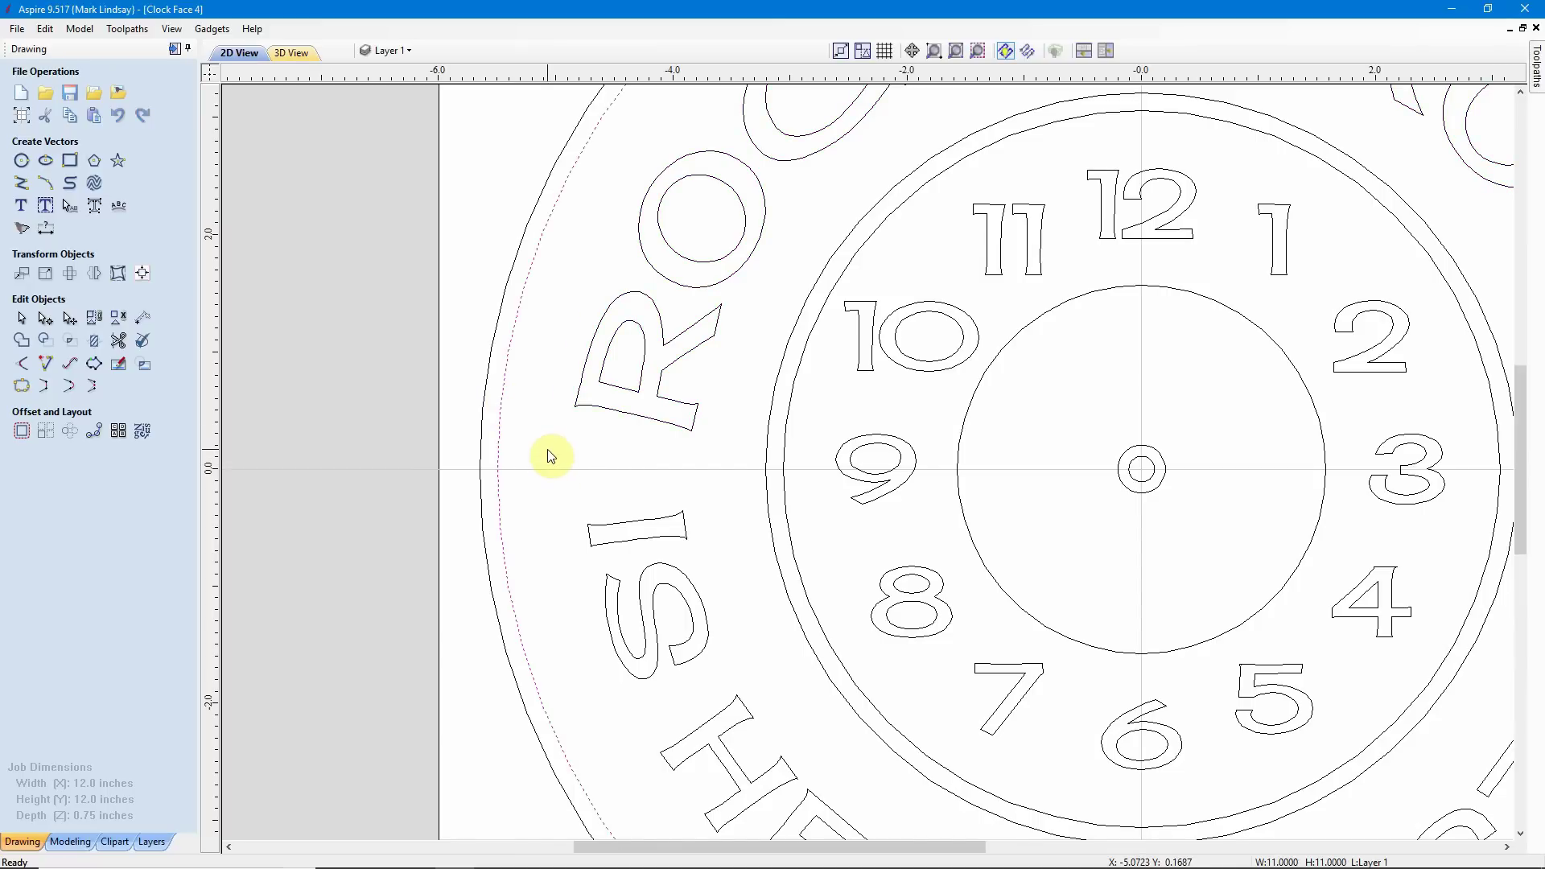
click(548, 450)
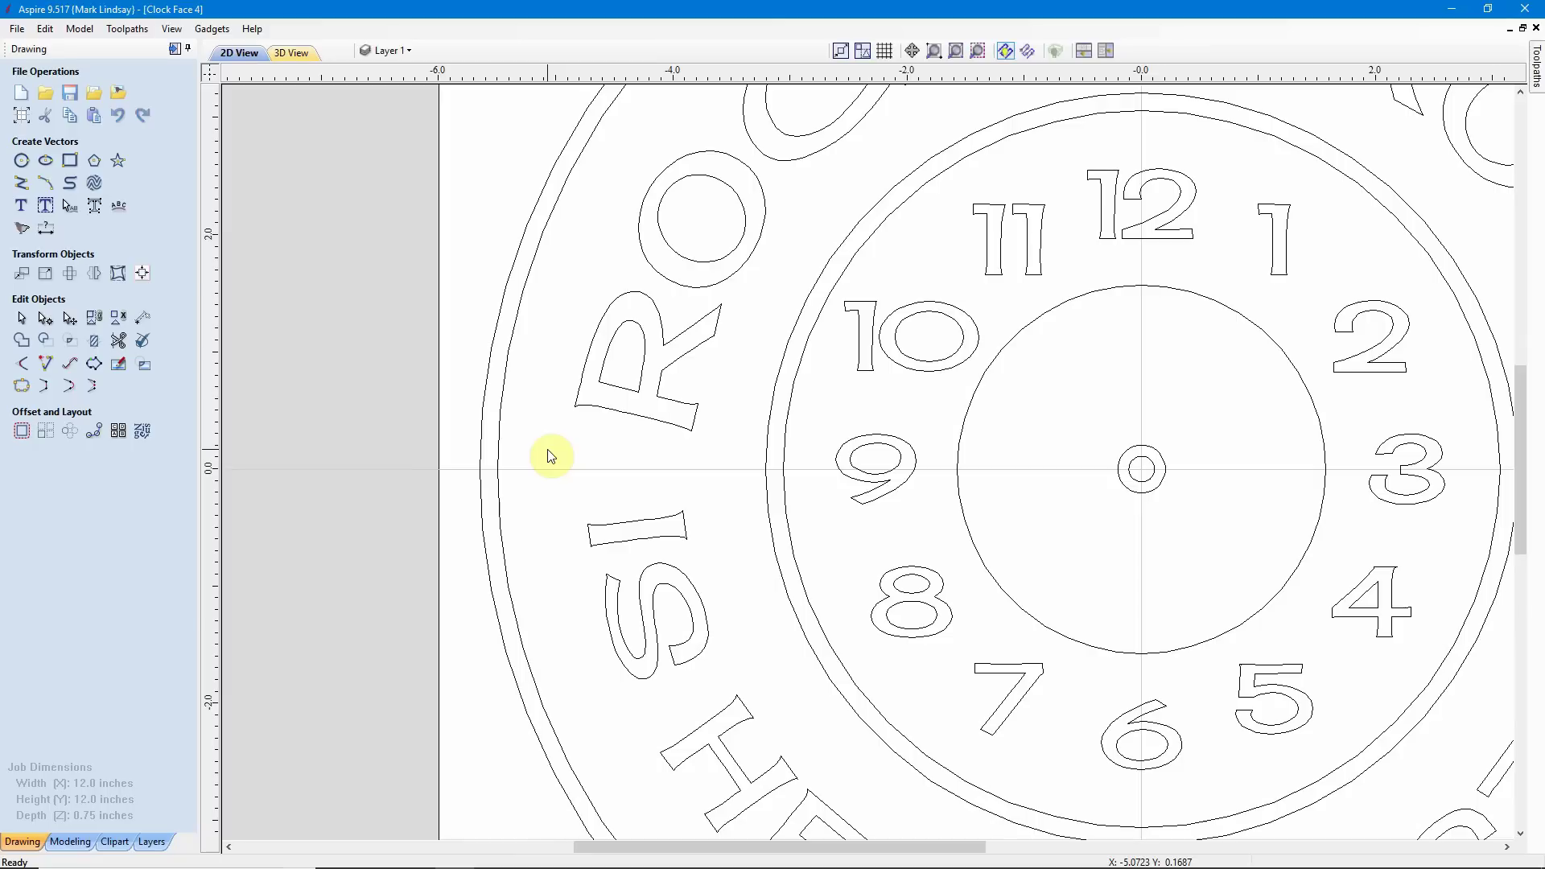
click(505, 396)
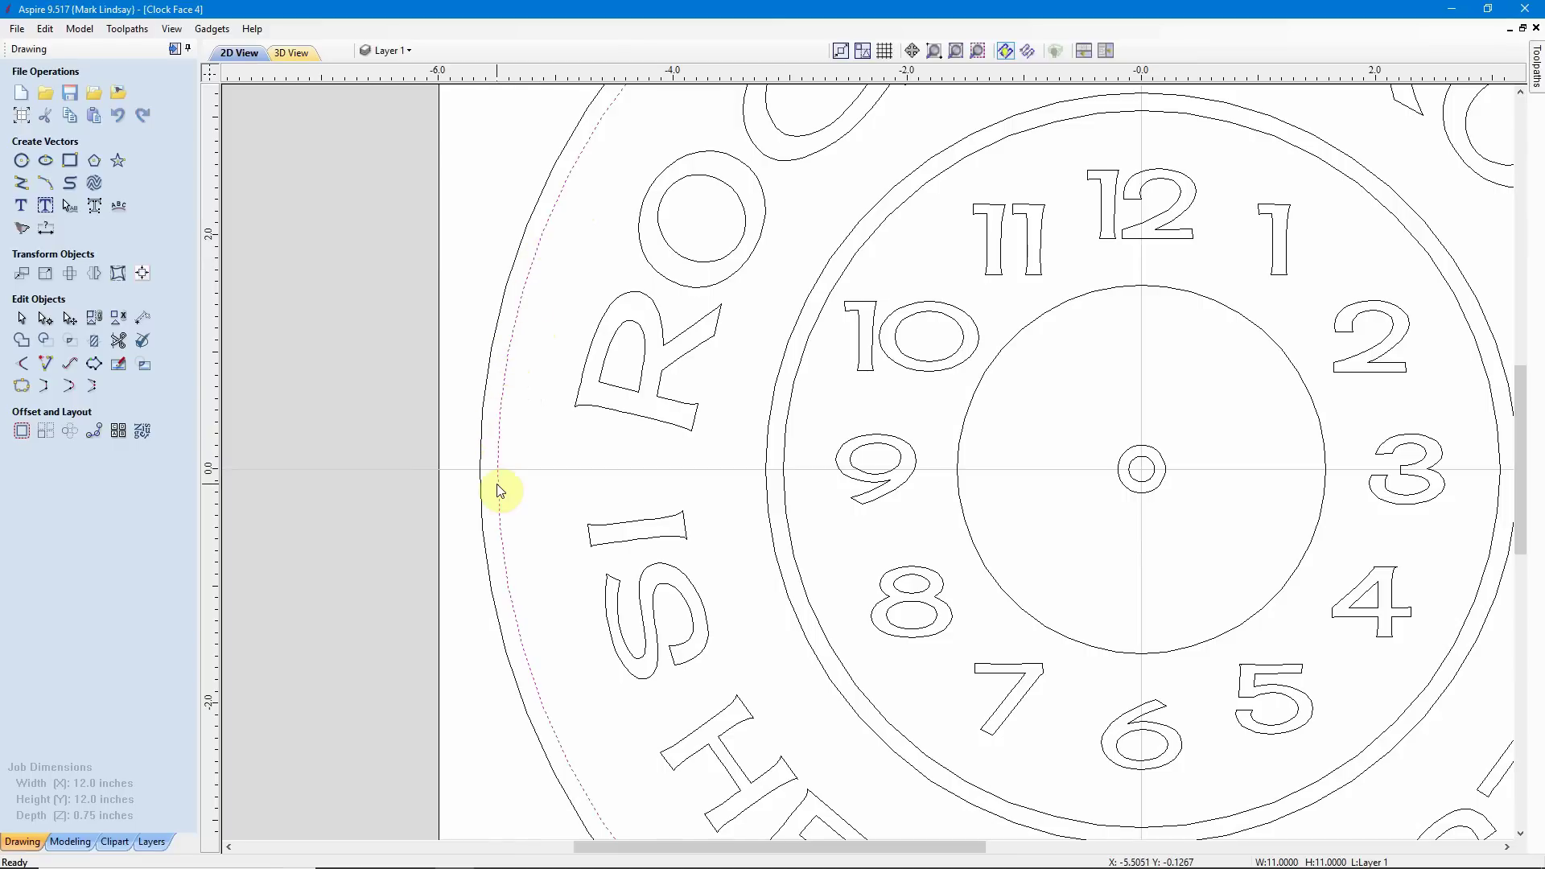
click(630, 415)
click(578, 453)
click(499, 429)
- Pick out the 11-inch circle and the circles around the numerals to compare them
scroll(523, 525, down, 2)
scroll(523, 522, down, 1)
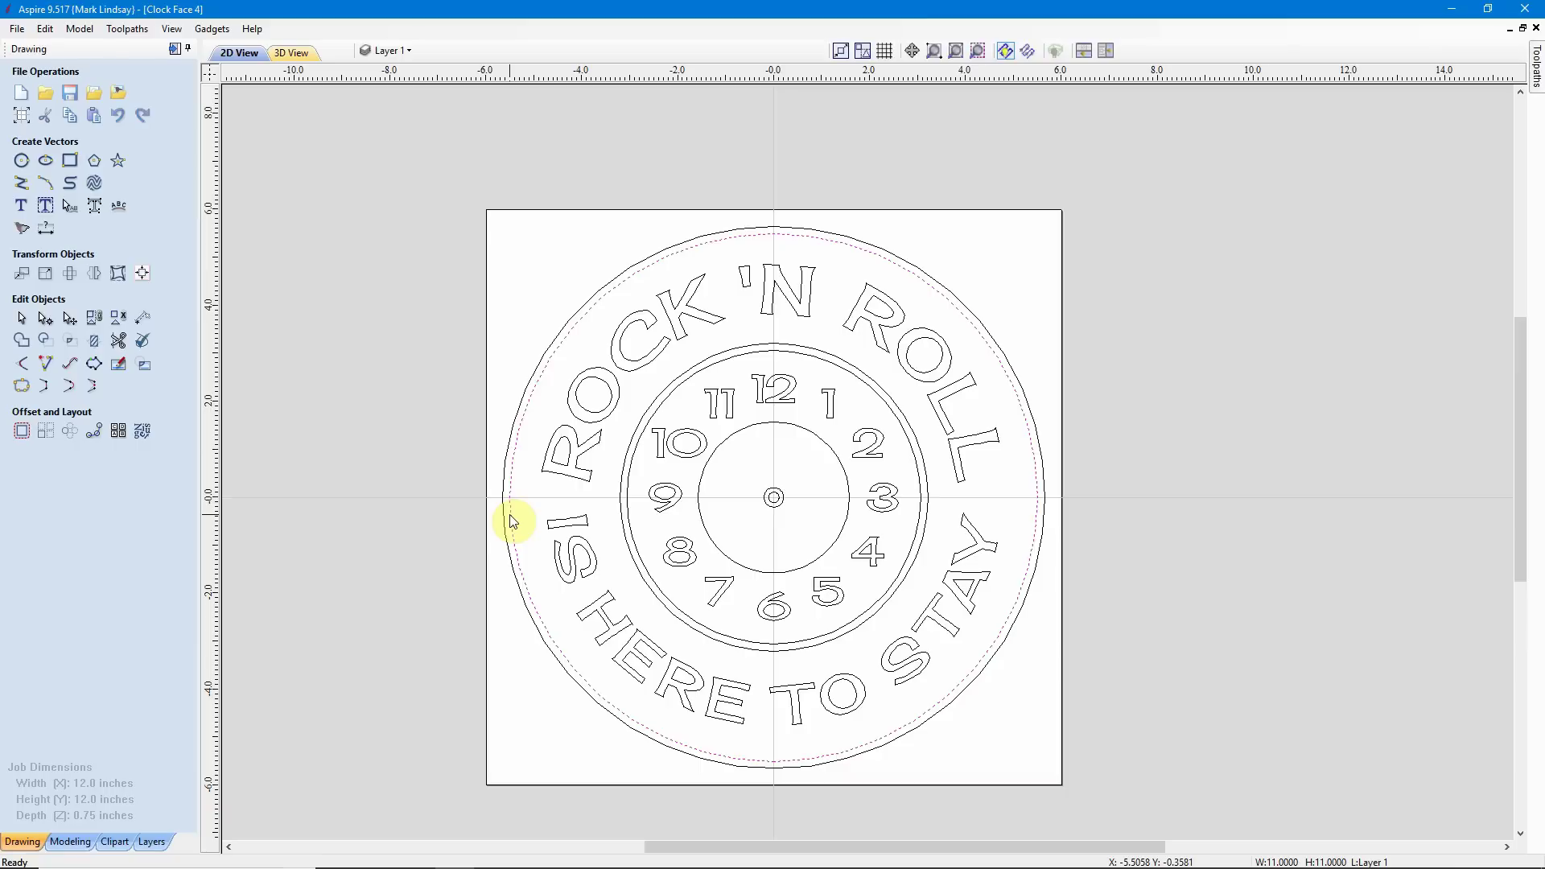
scroll(512, 521, up, 3)
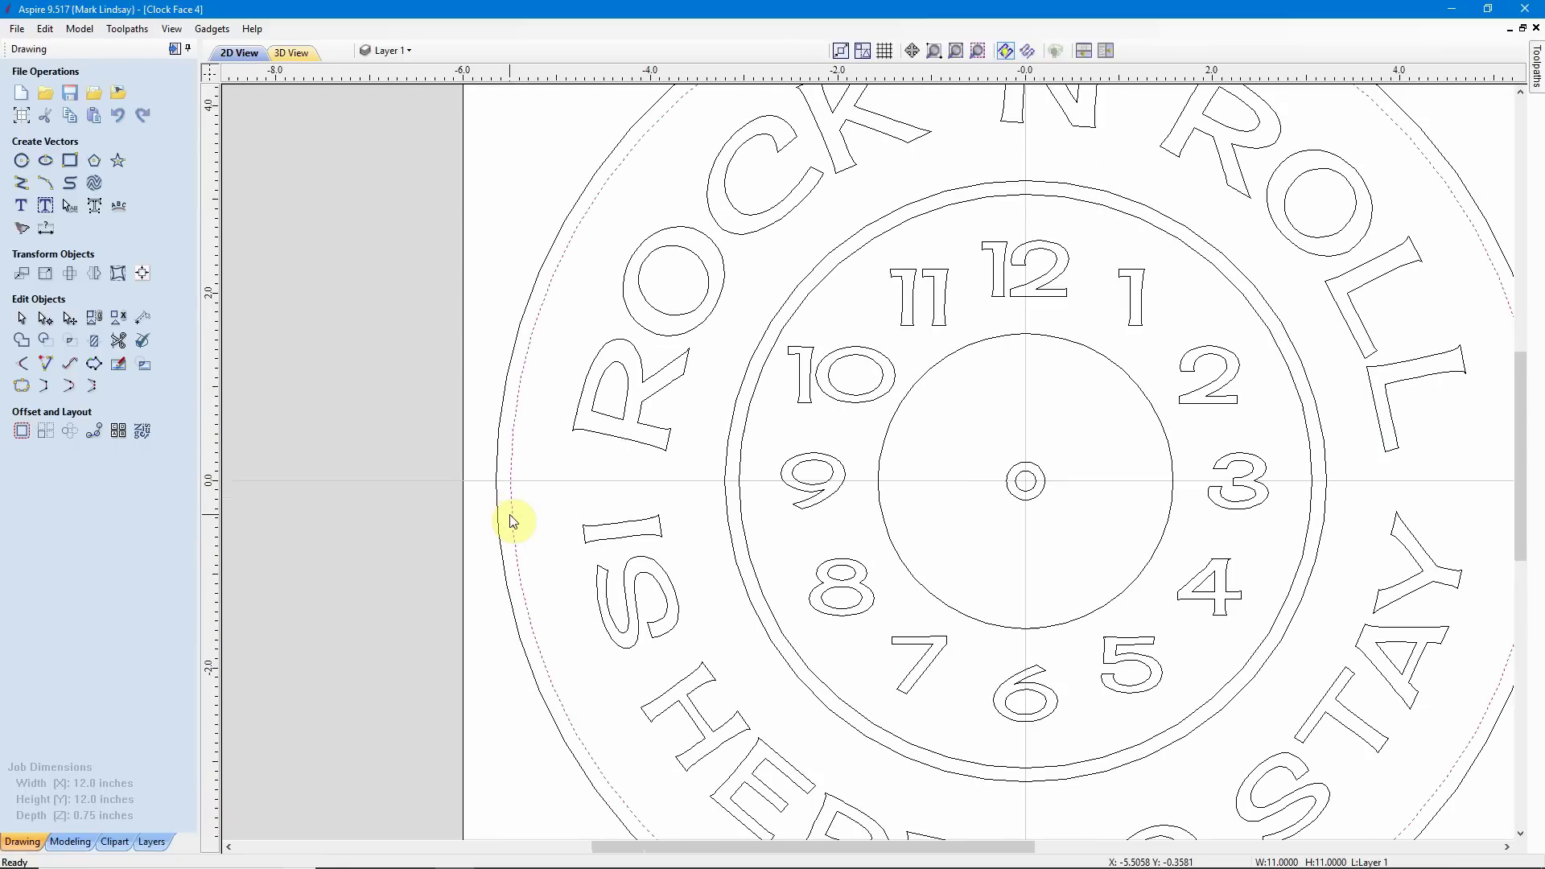
scroll(552, 518, down, 3)
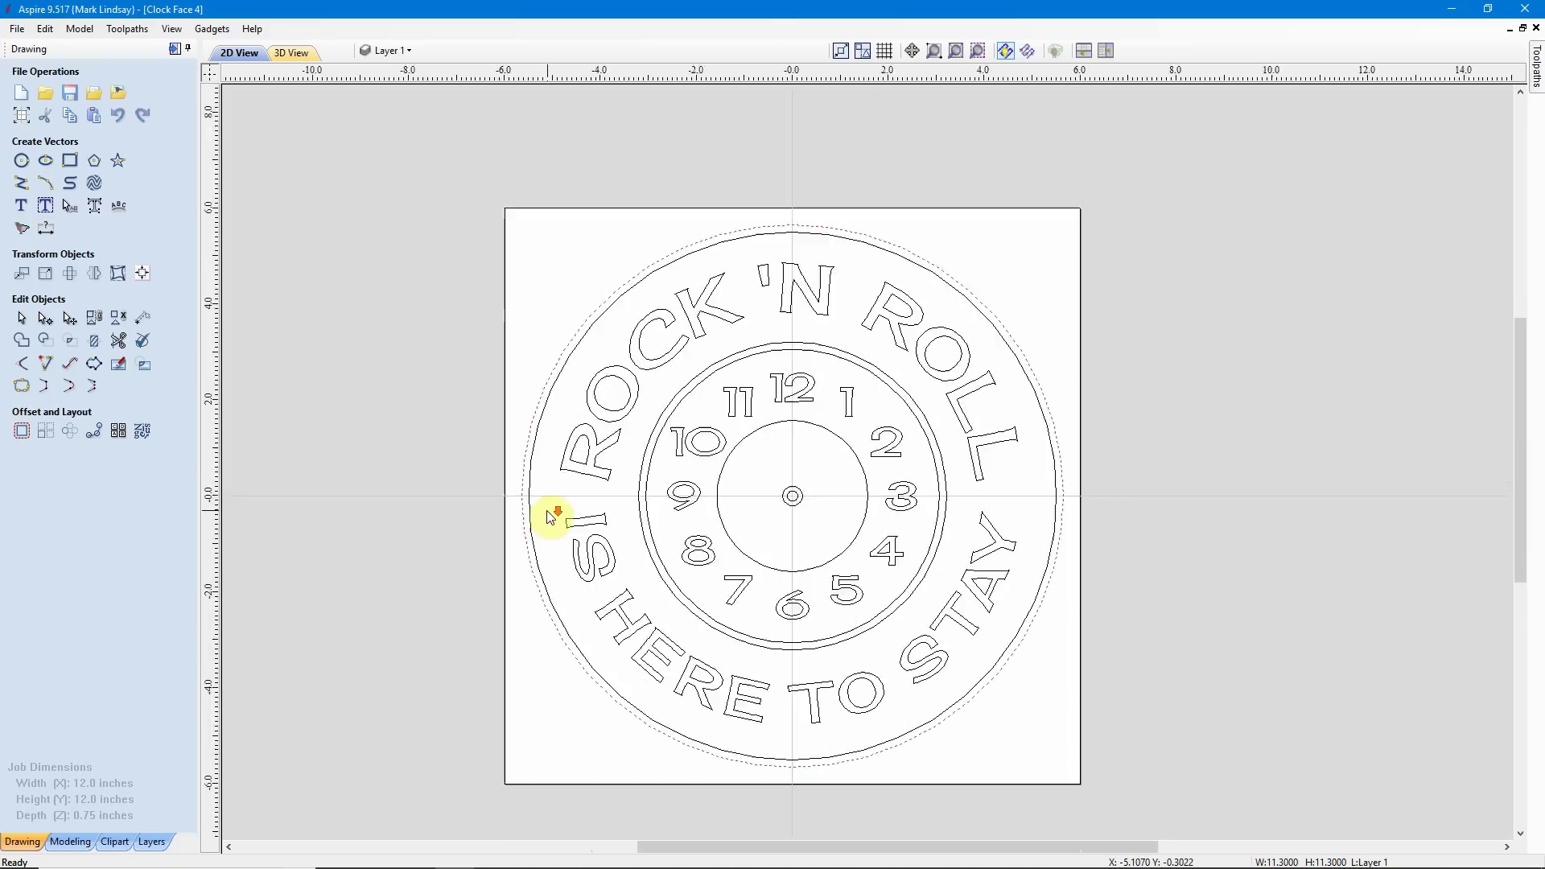
scroll(552, 516, up, 3)
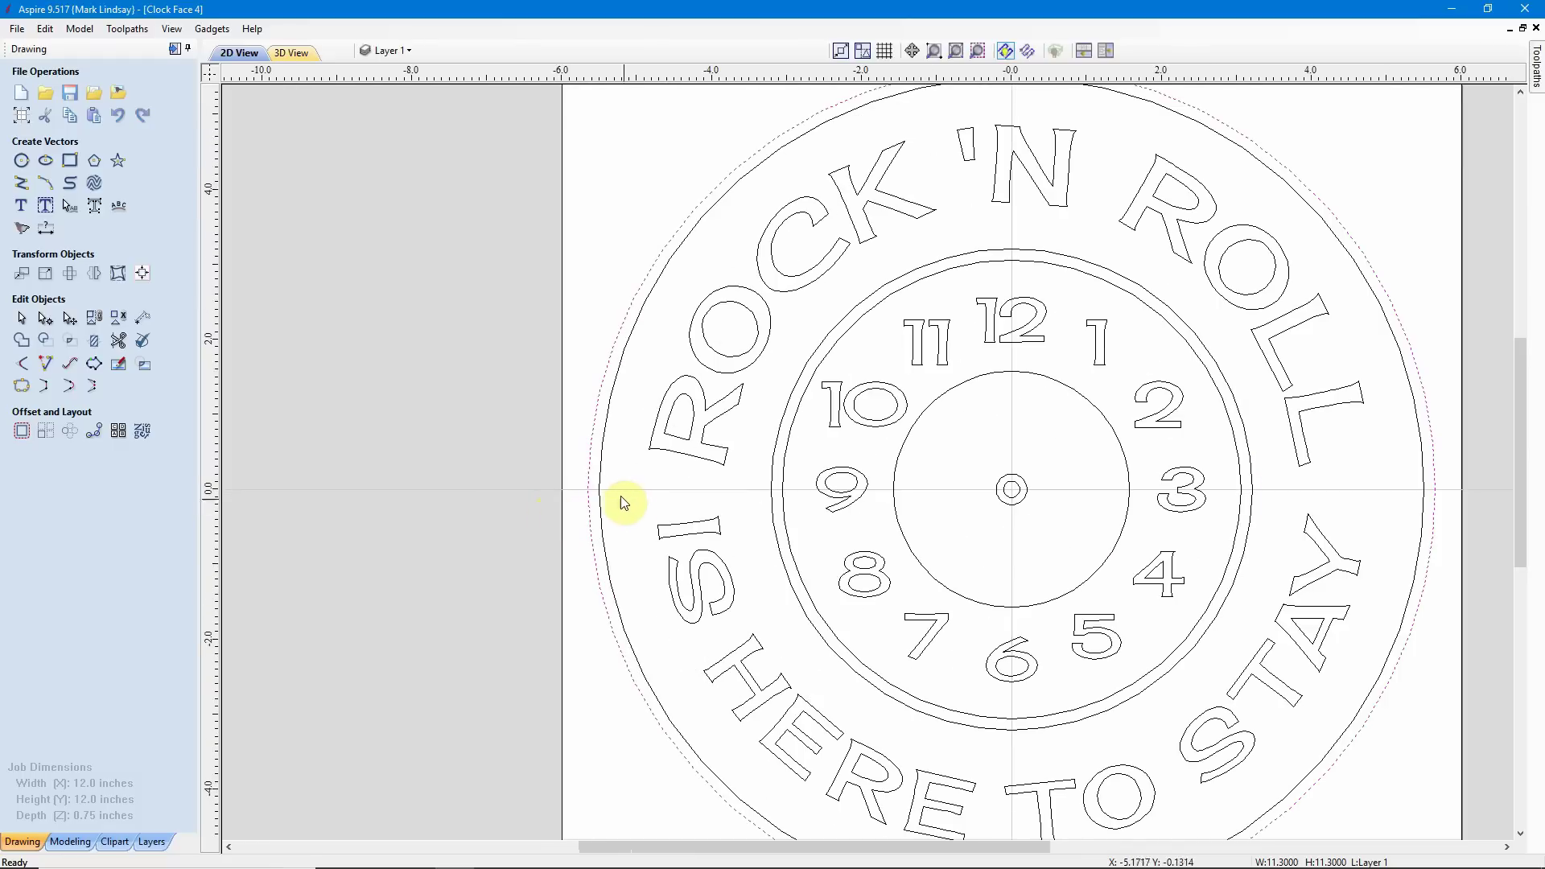
click(602, 509)
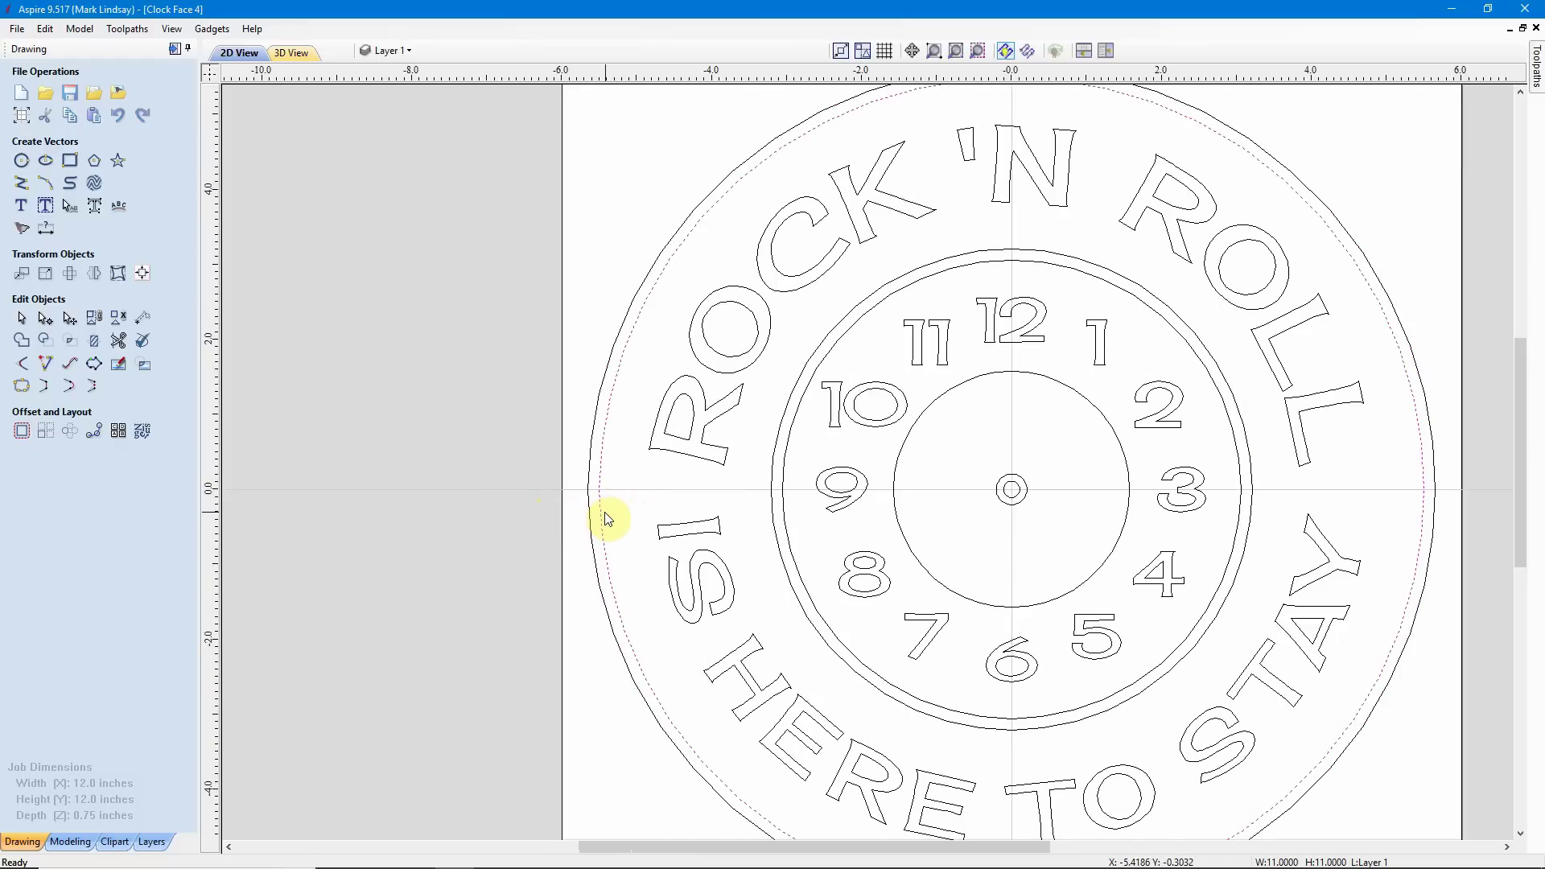
click(773, 501)
click(788, 528)
scroll(805, 528, up, 2)
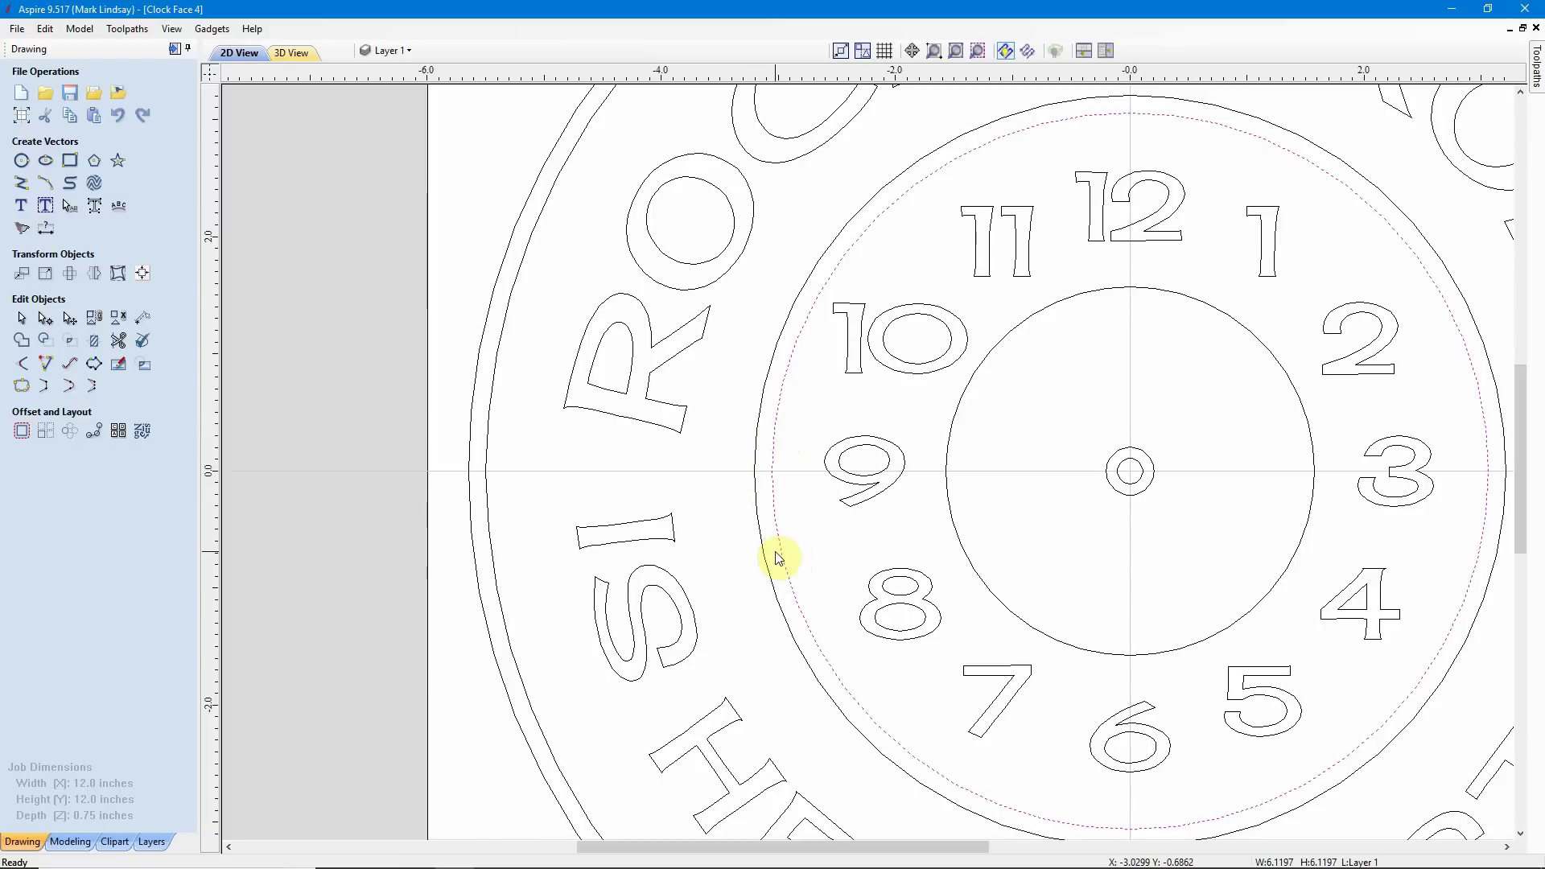
- Try pairing the 6.42-inch numeral circle with the ROCK 'N ROLL text
click(811, 541)
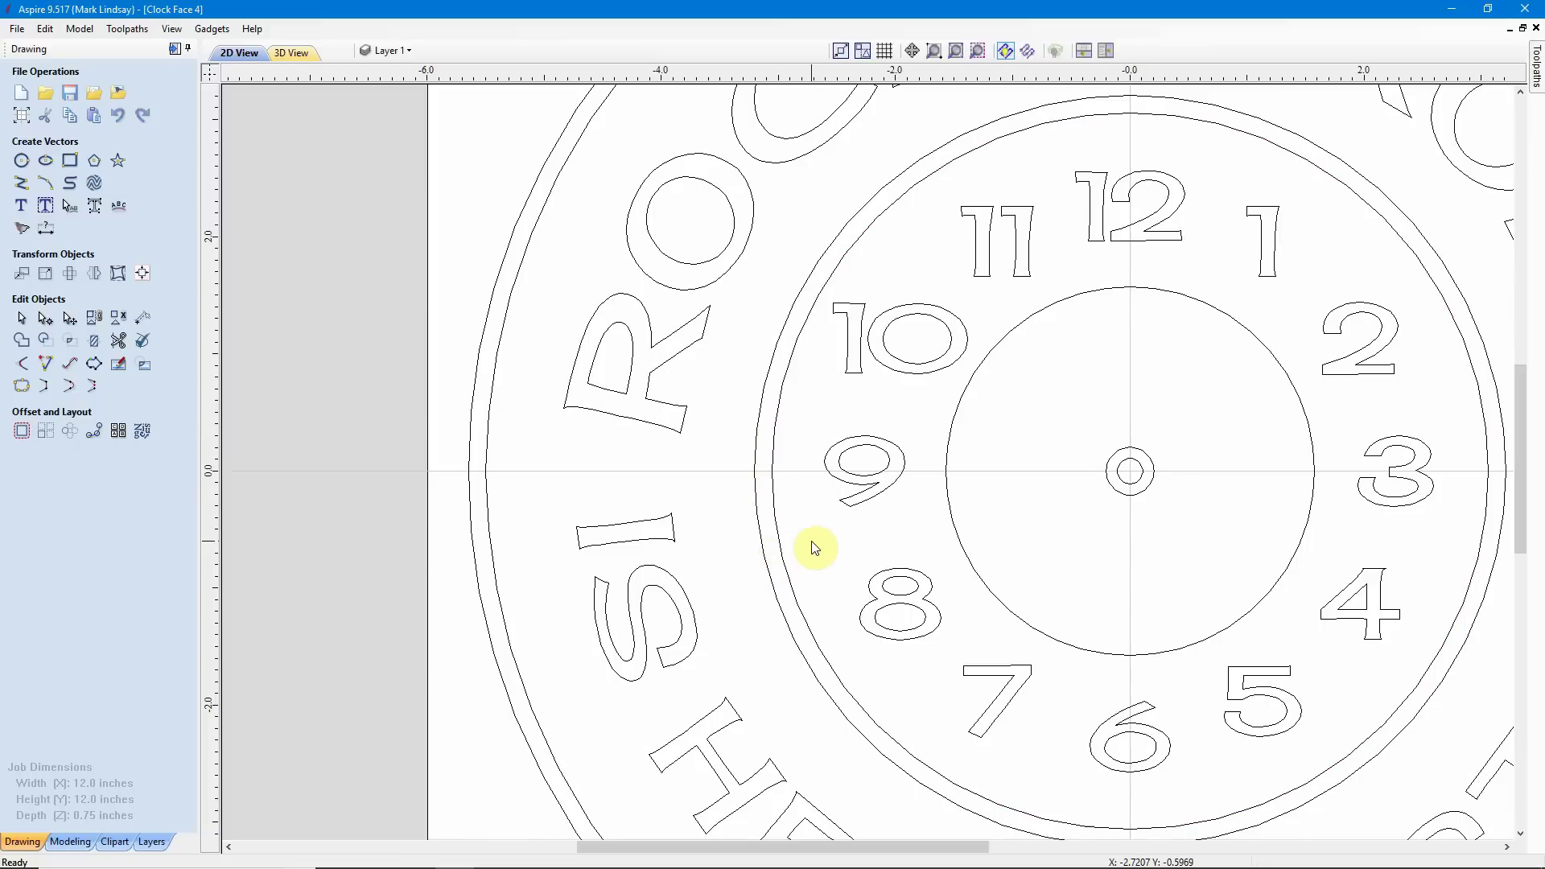
click(766, 561)
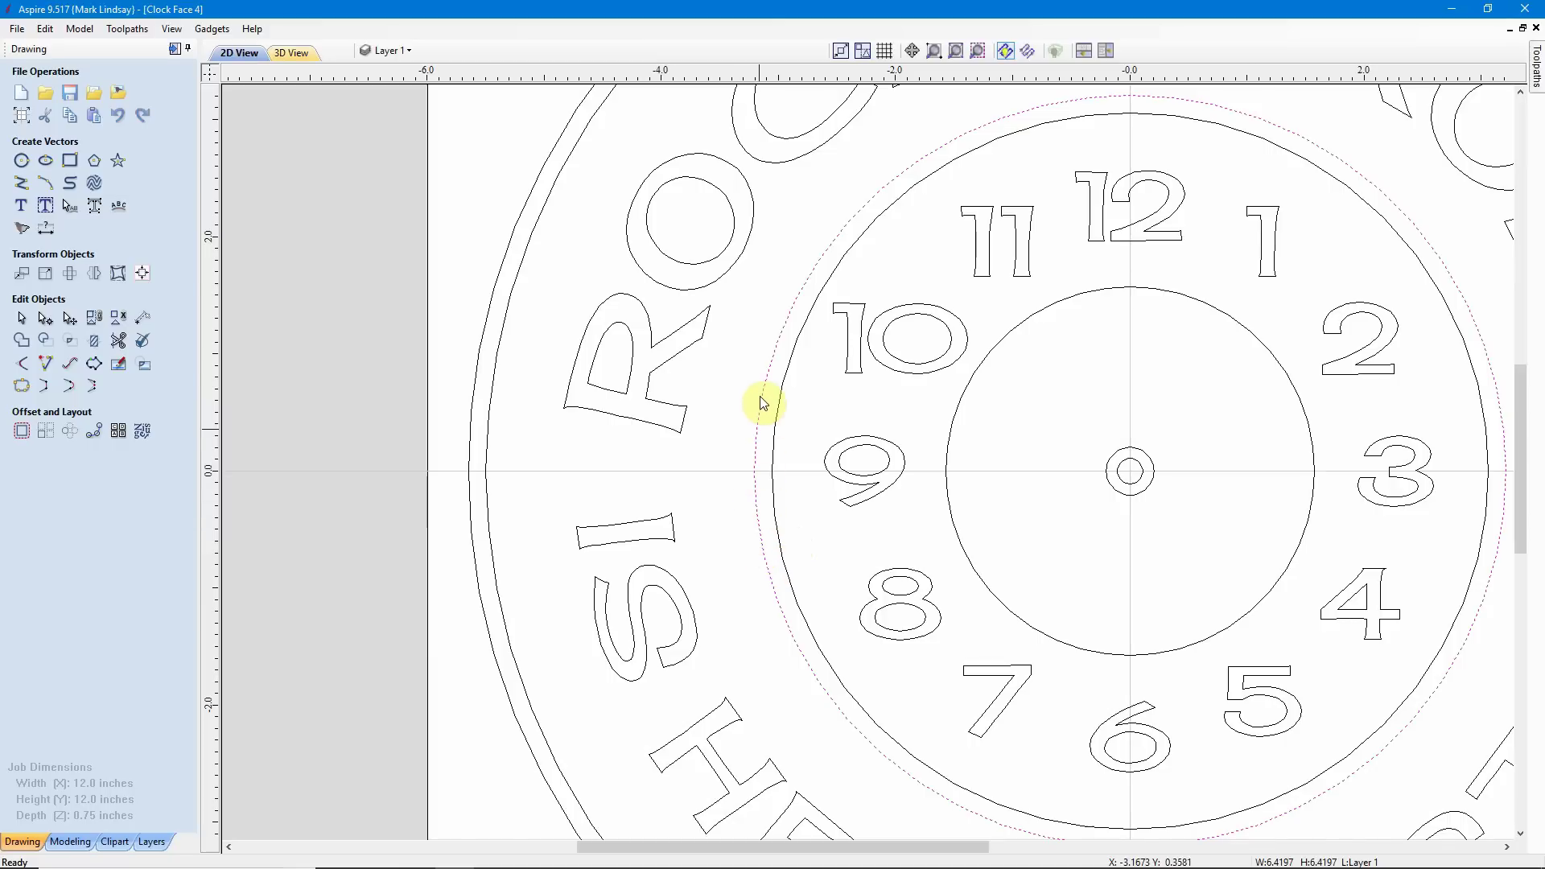
click(666, 425)
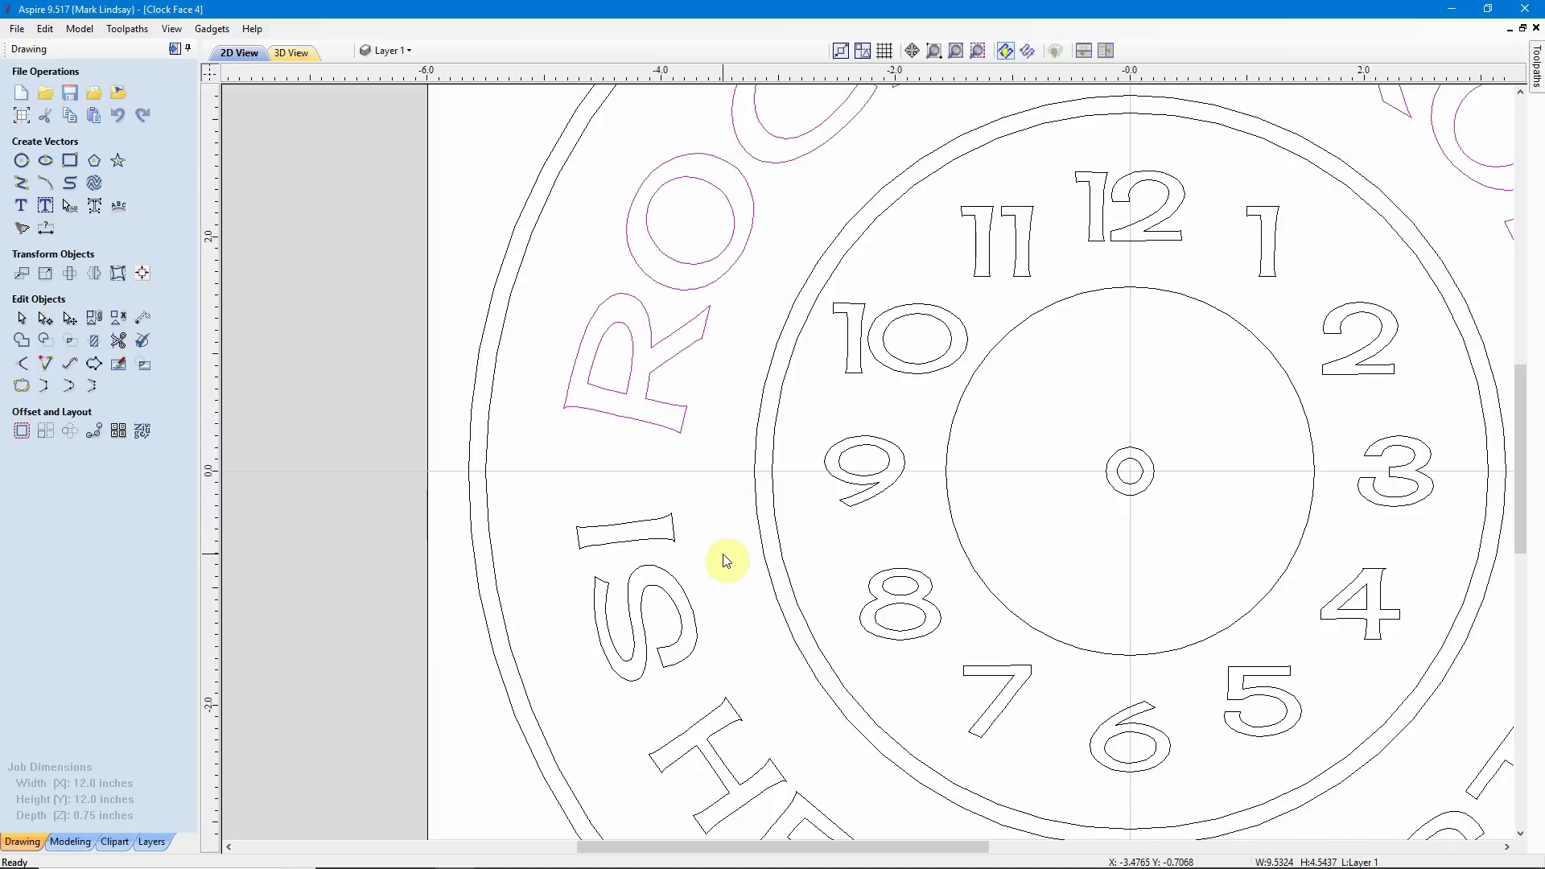
click(715, 455)
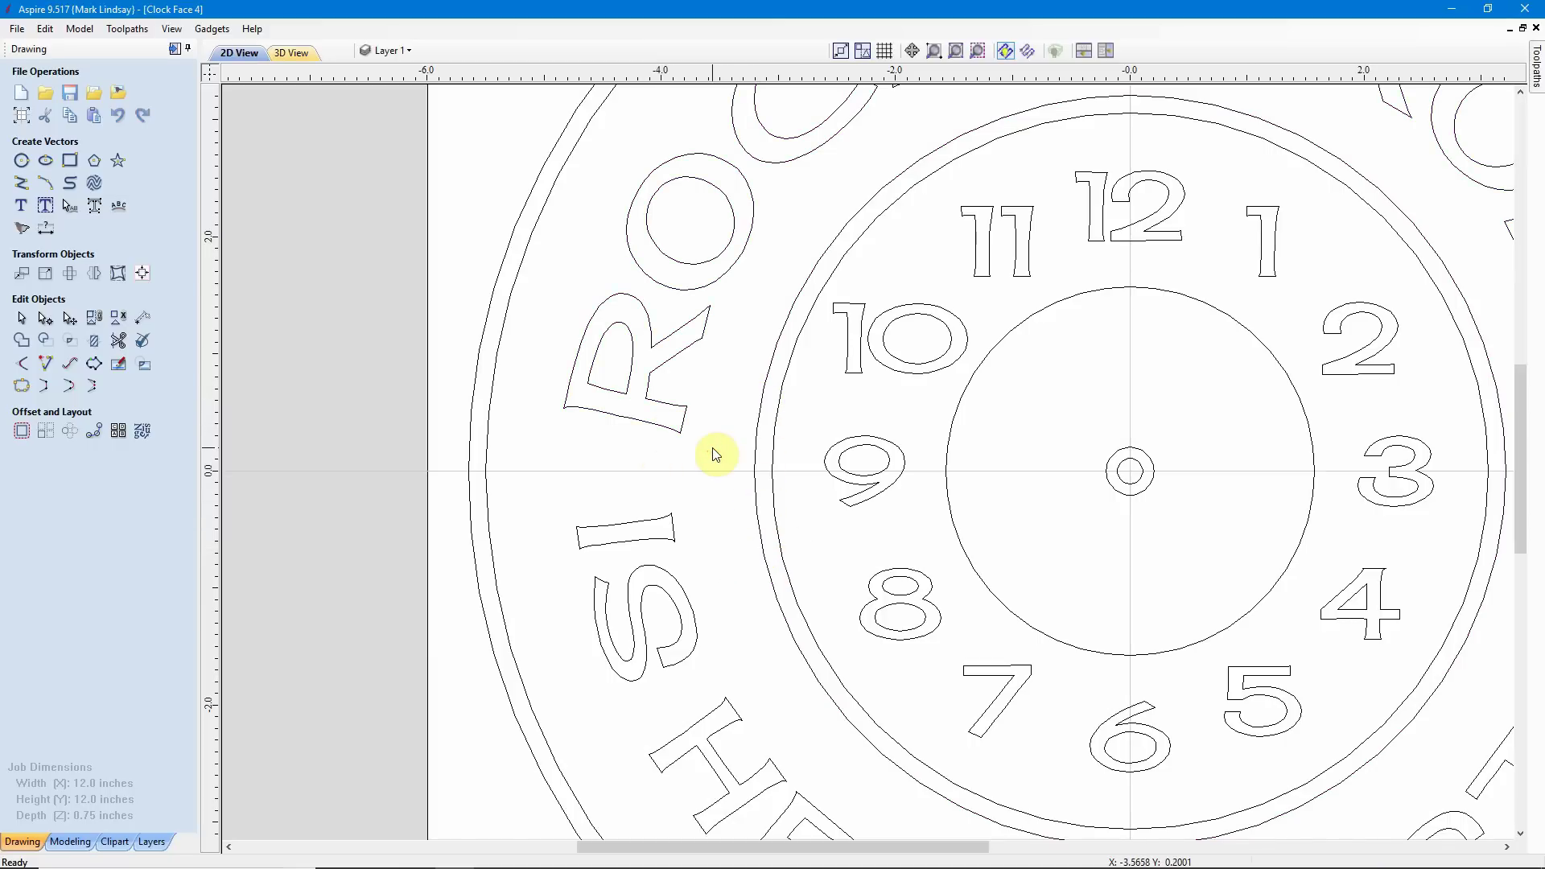
click(754, 462)
click(674, 429)
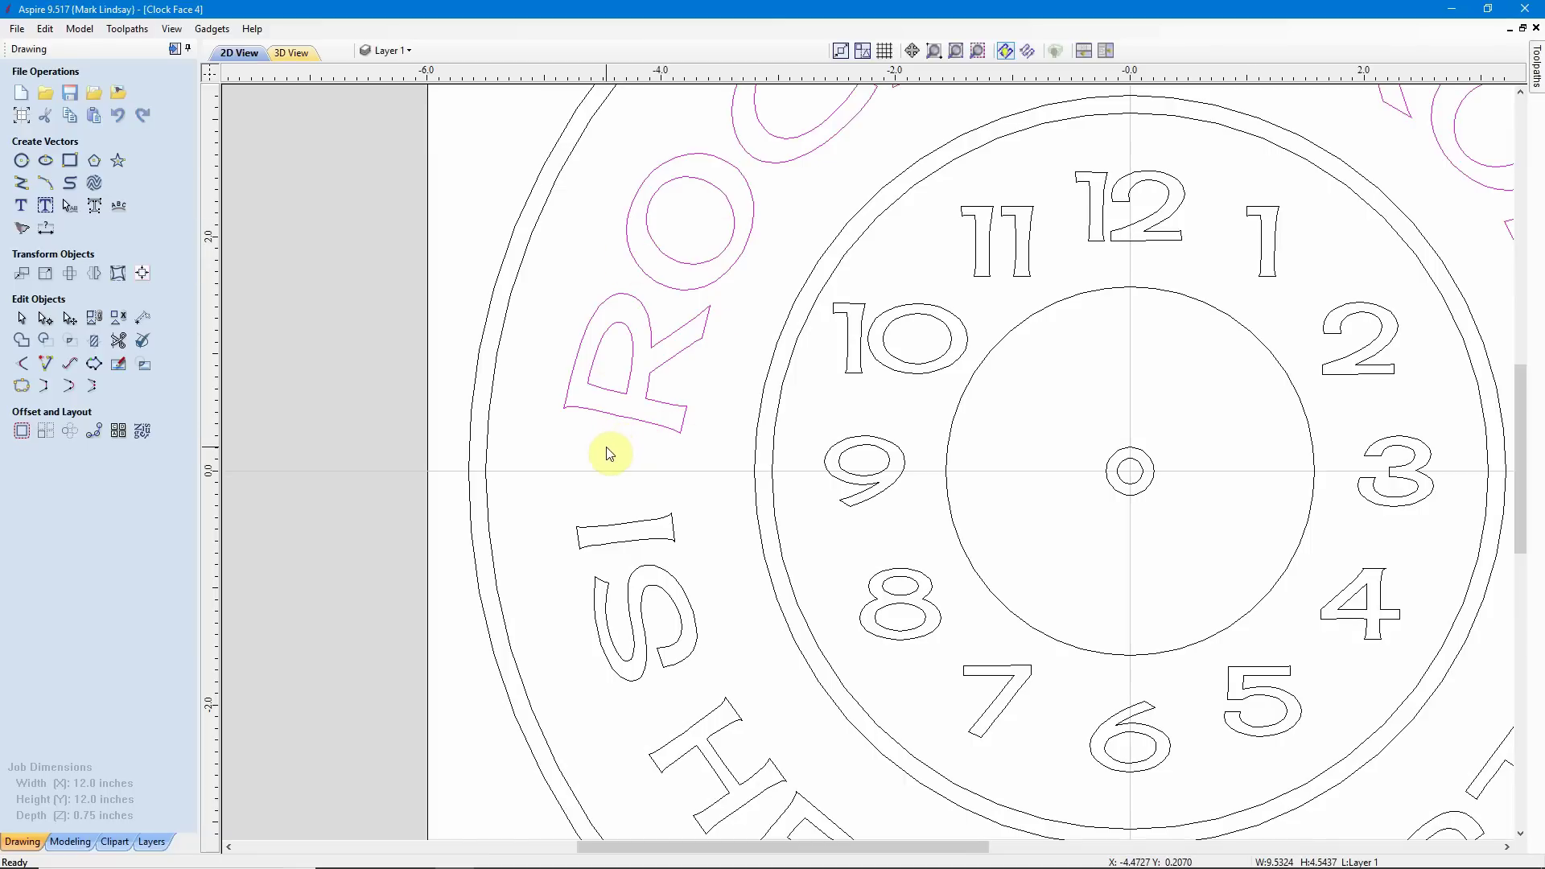
scroll(607, 447, up, 2)
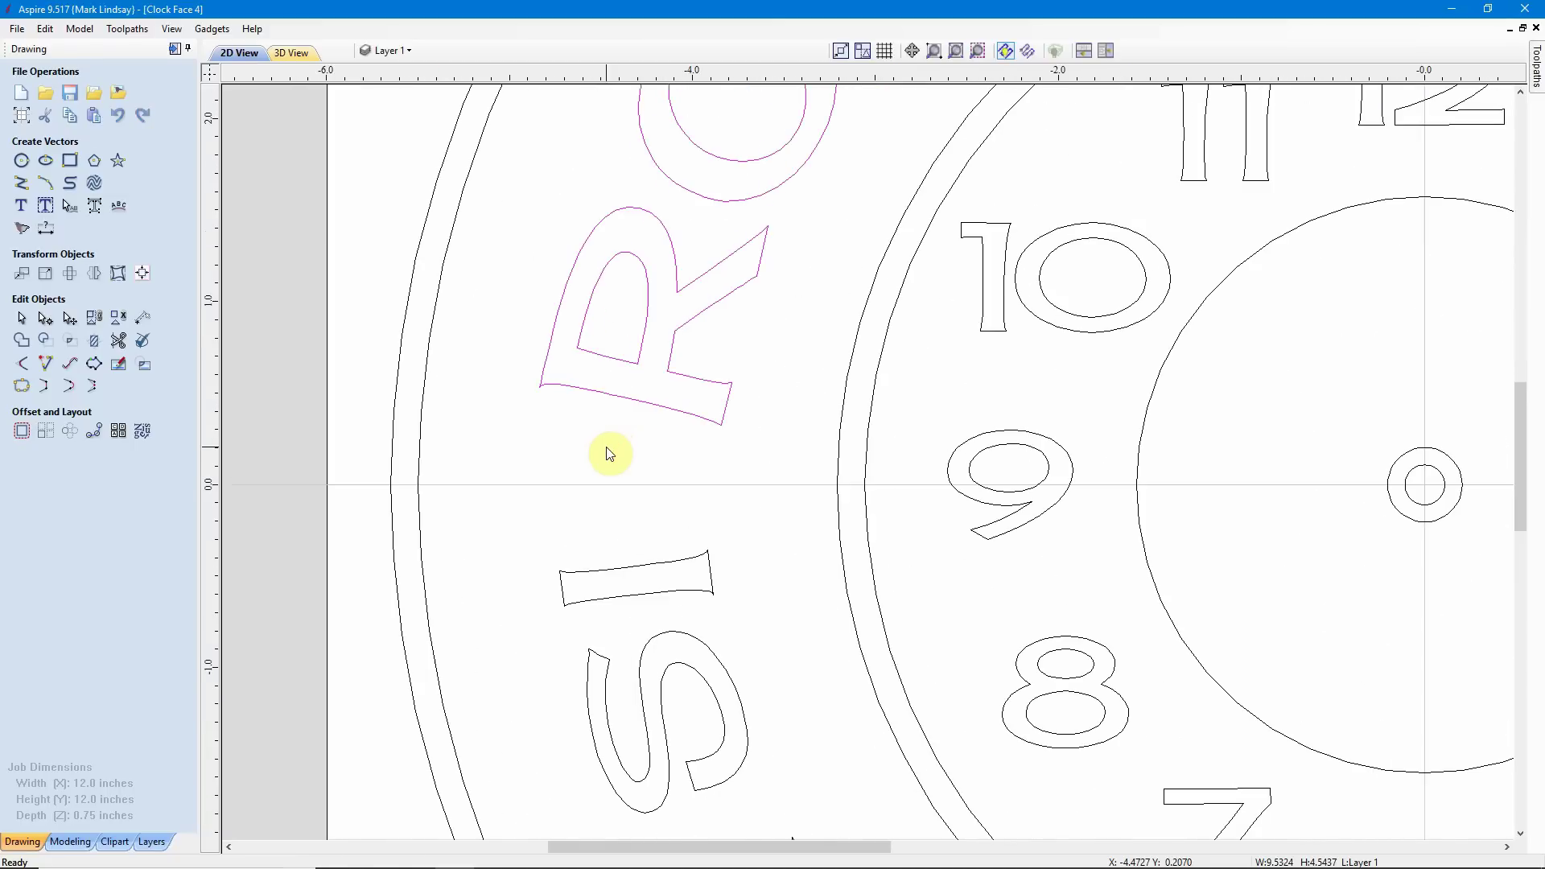
scroll(583, 463, down, 4)
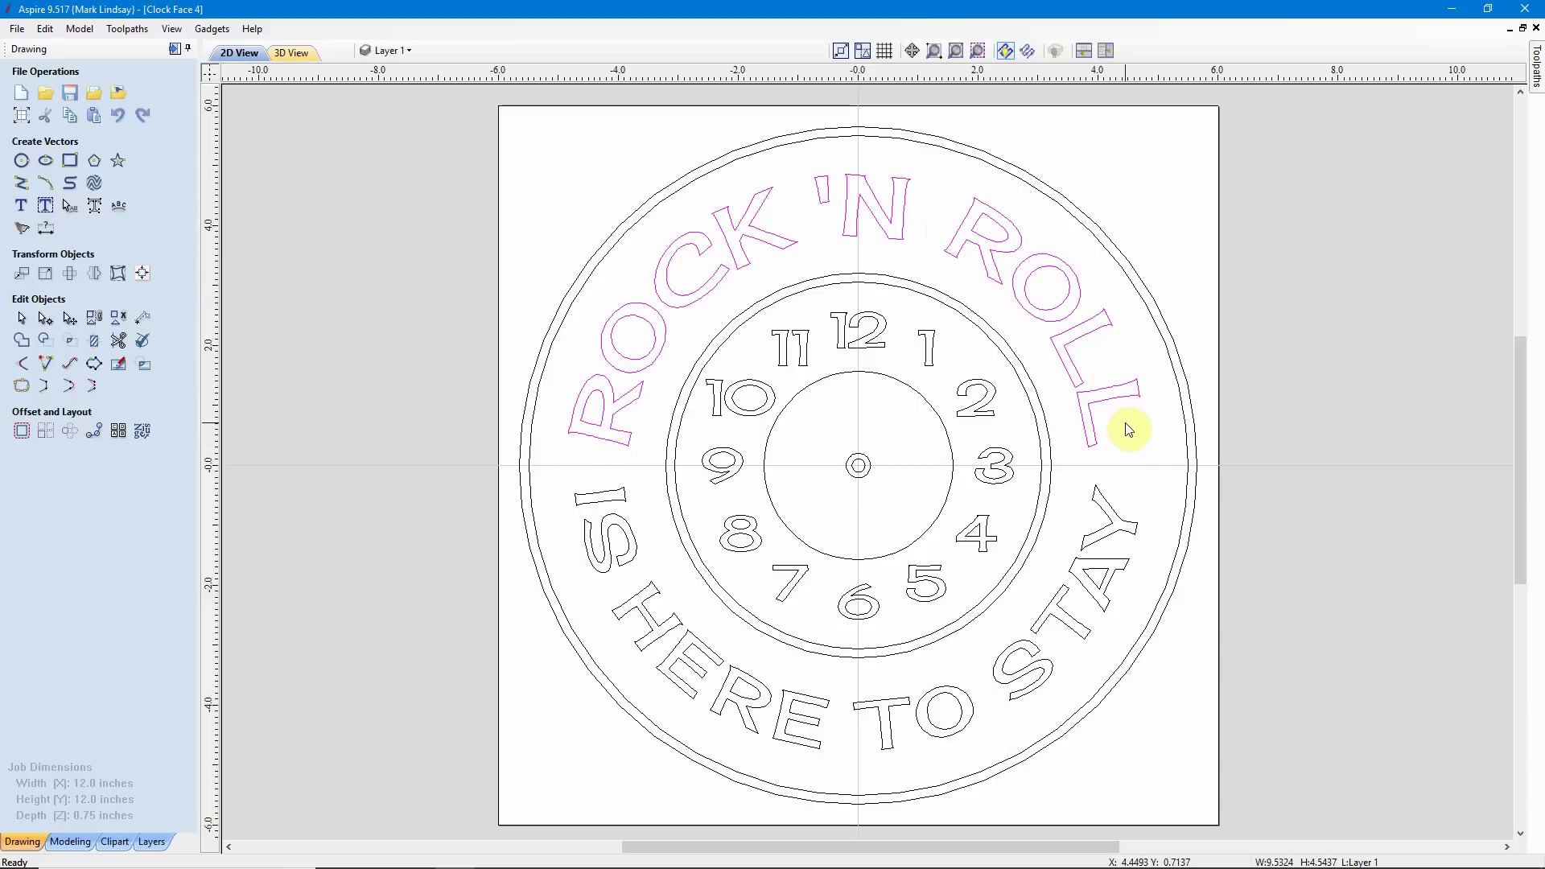
- Select ROCK 'N ROLL, IS HERE TO STAY and both text ring boundary circles together
click(1129, 457)
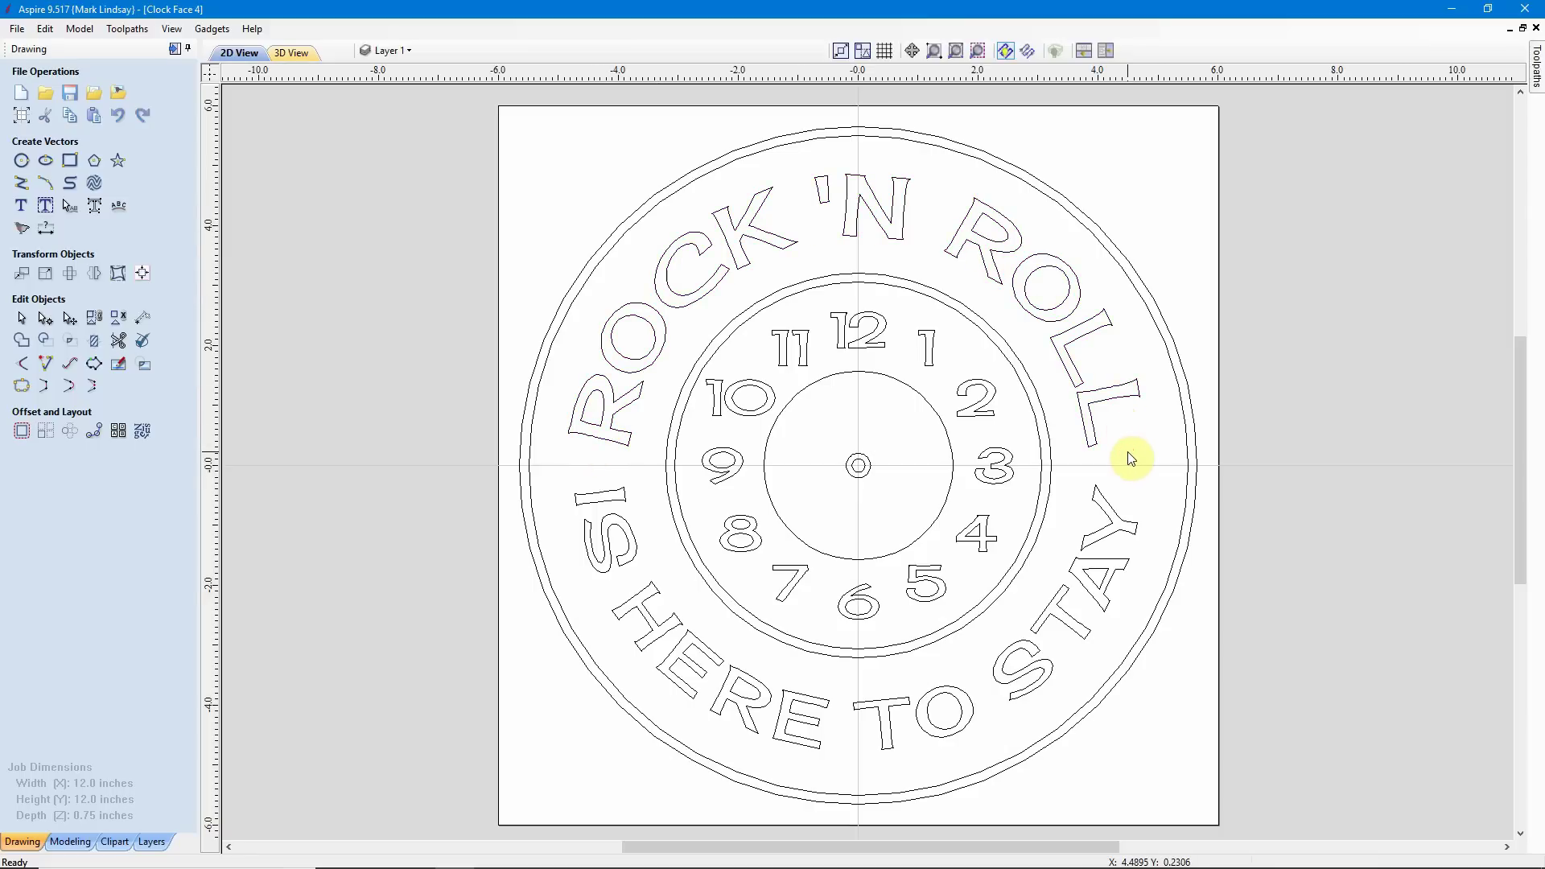
click(592, 441)
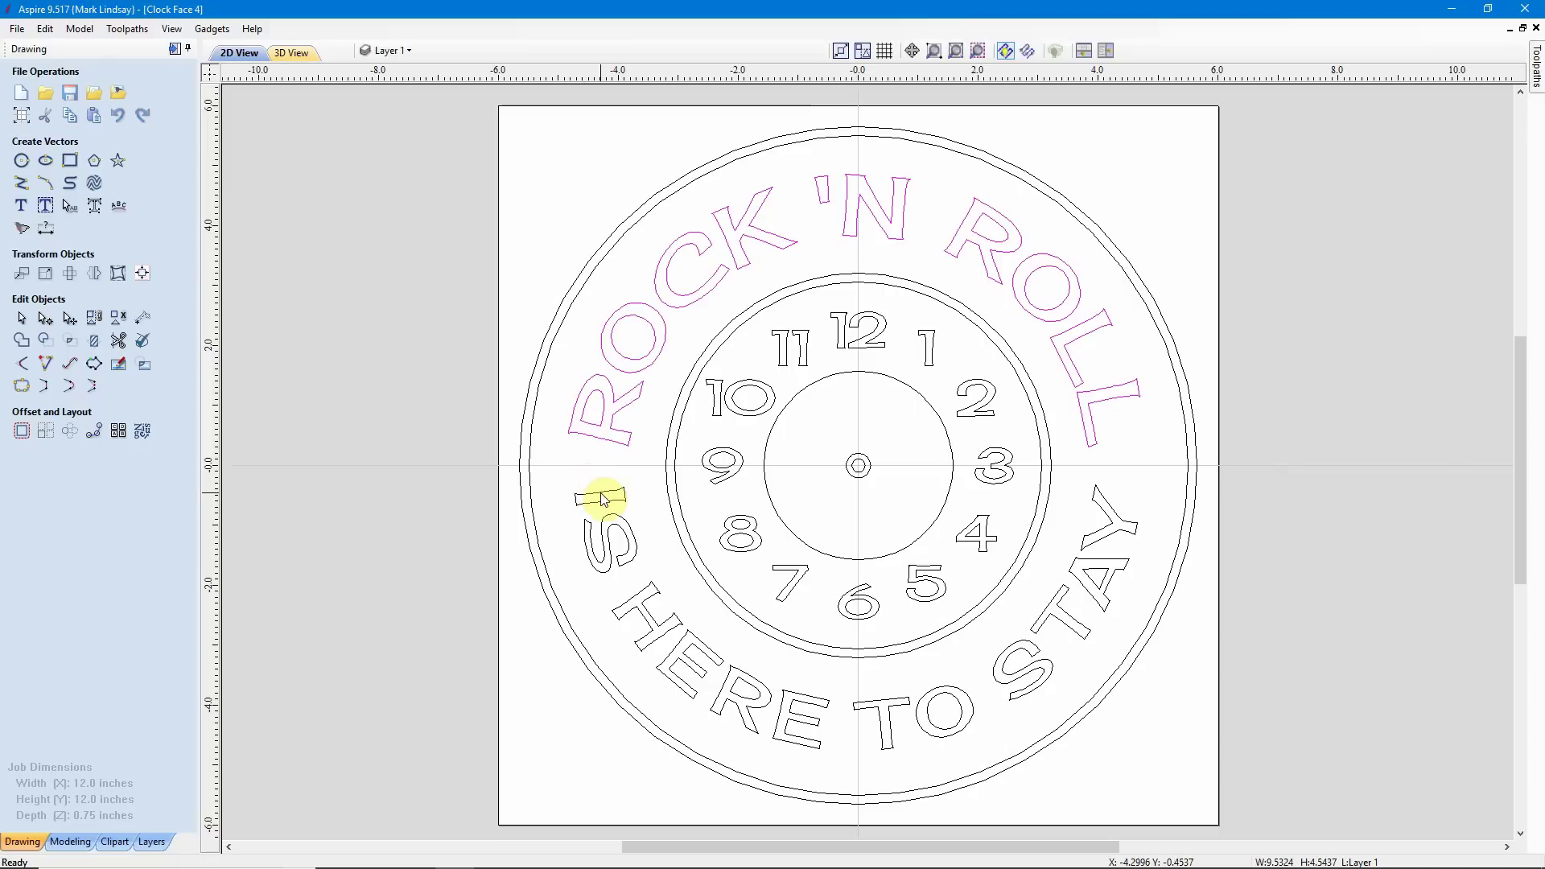
shift+click(603, 499)
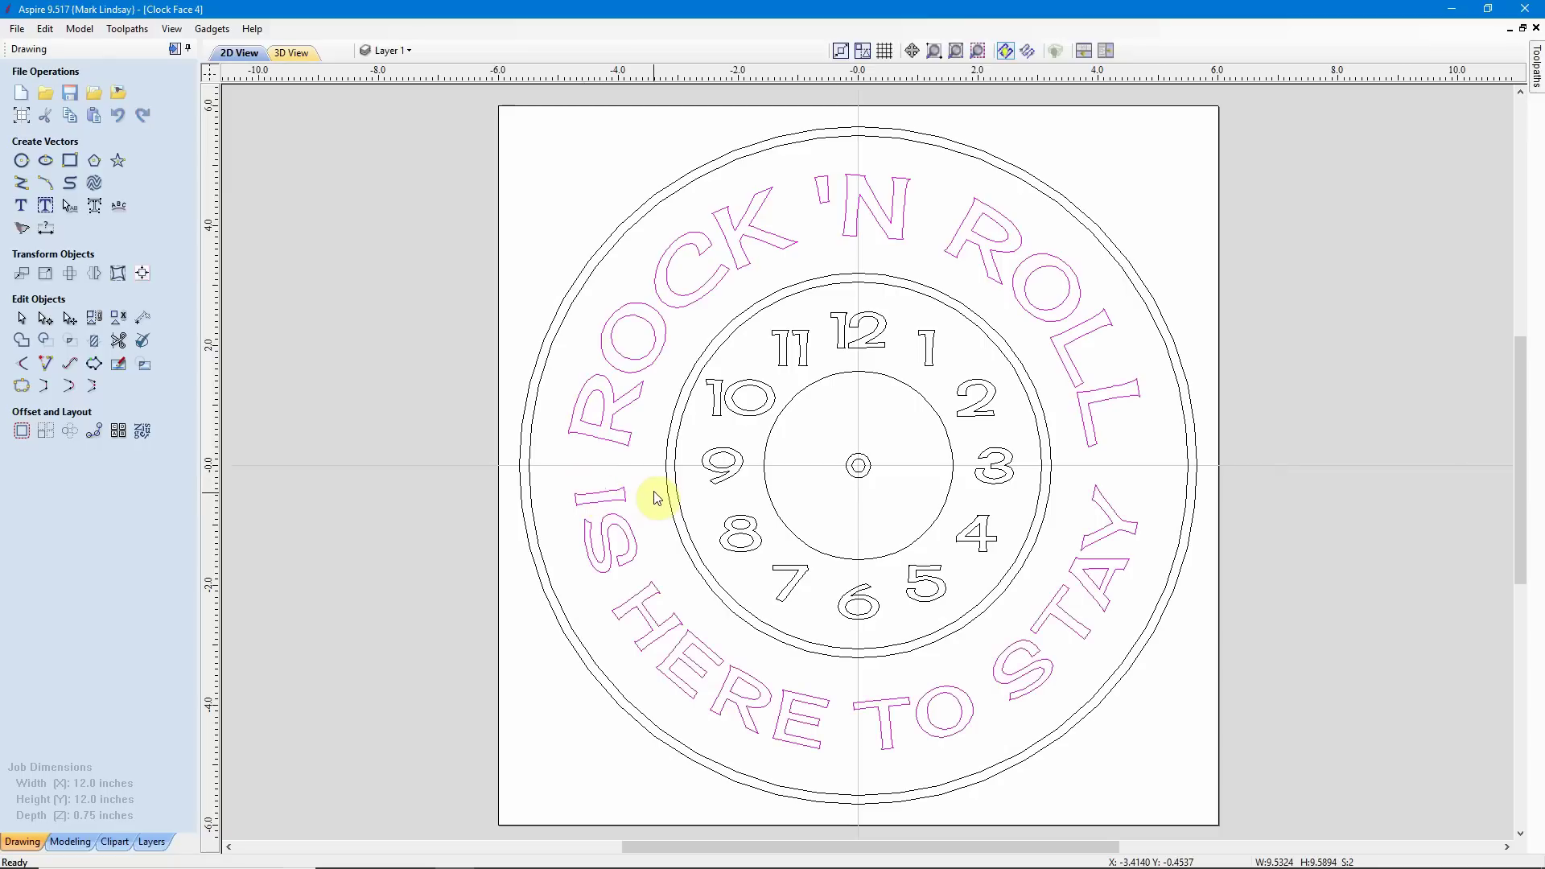
shift+click(666, 483)
shift+click(530, 480)
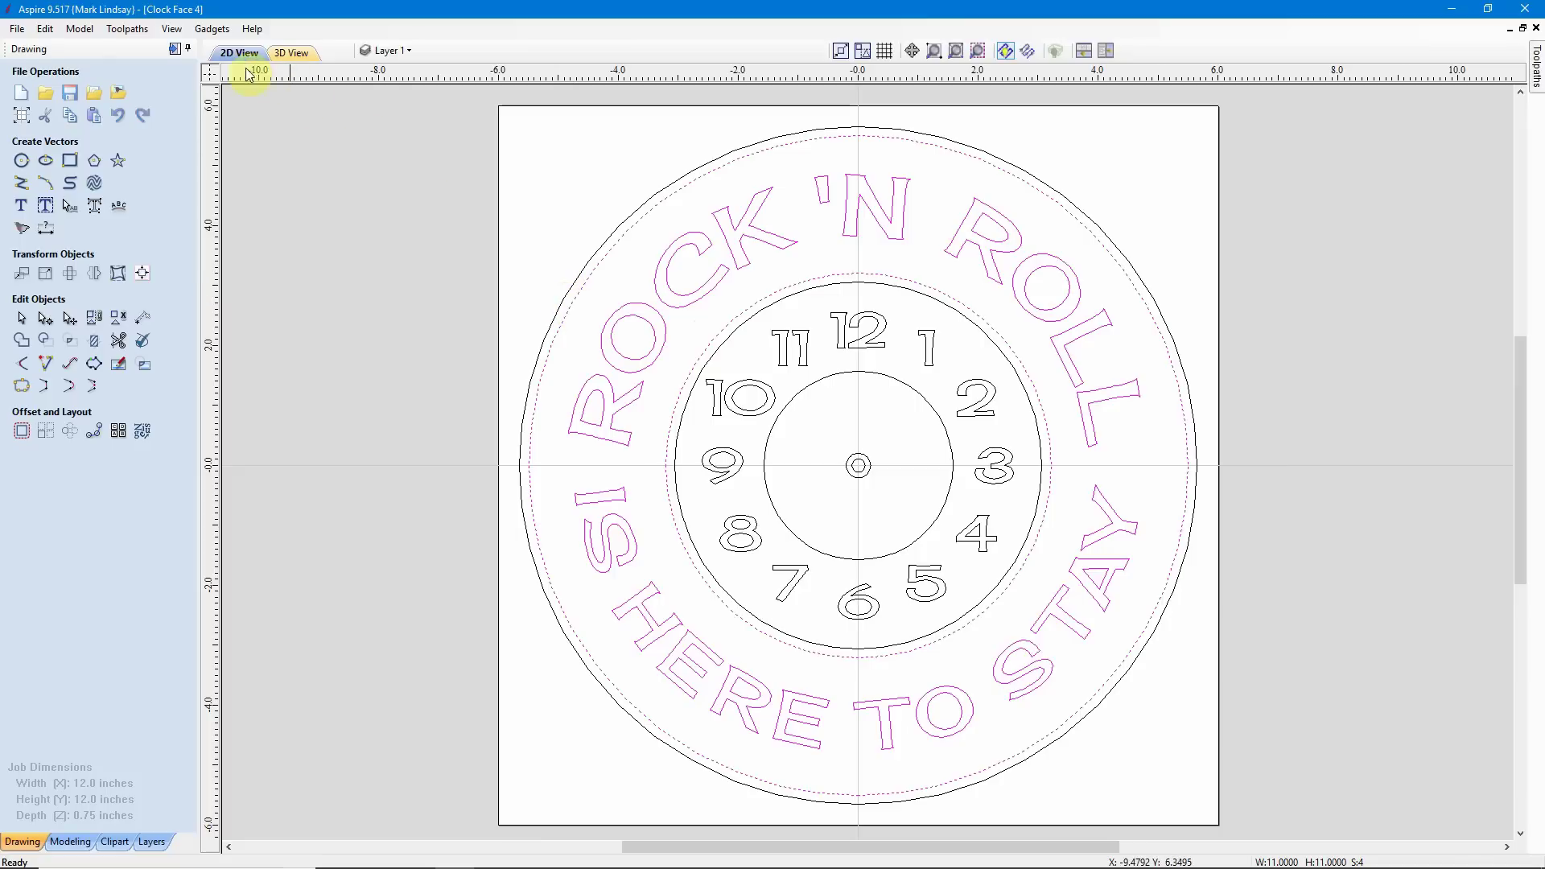
- Start a new pocket toolpath from the toolpath operations
click(174, 48)
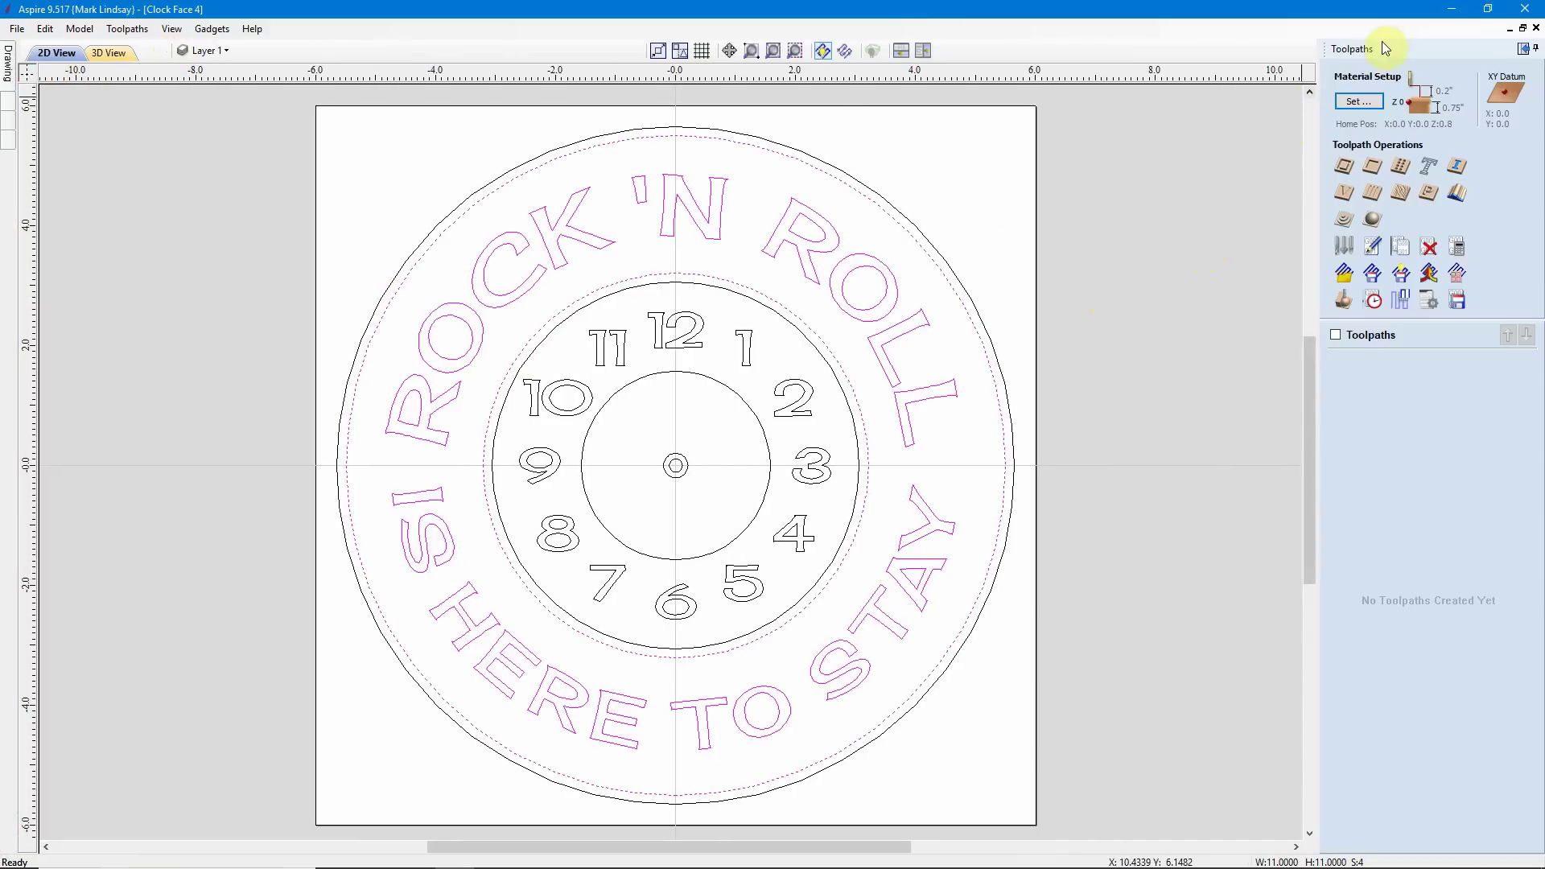
click(1373, 169)
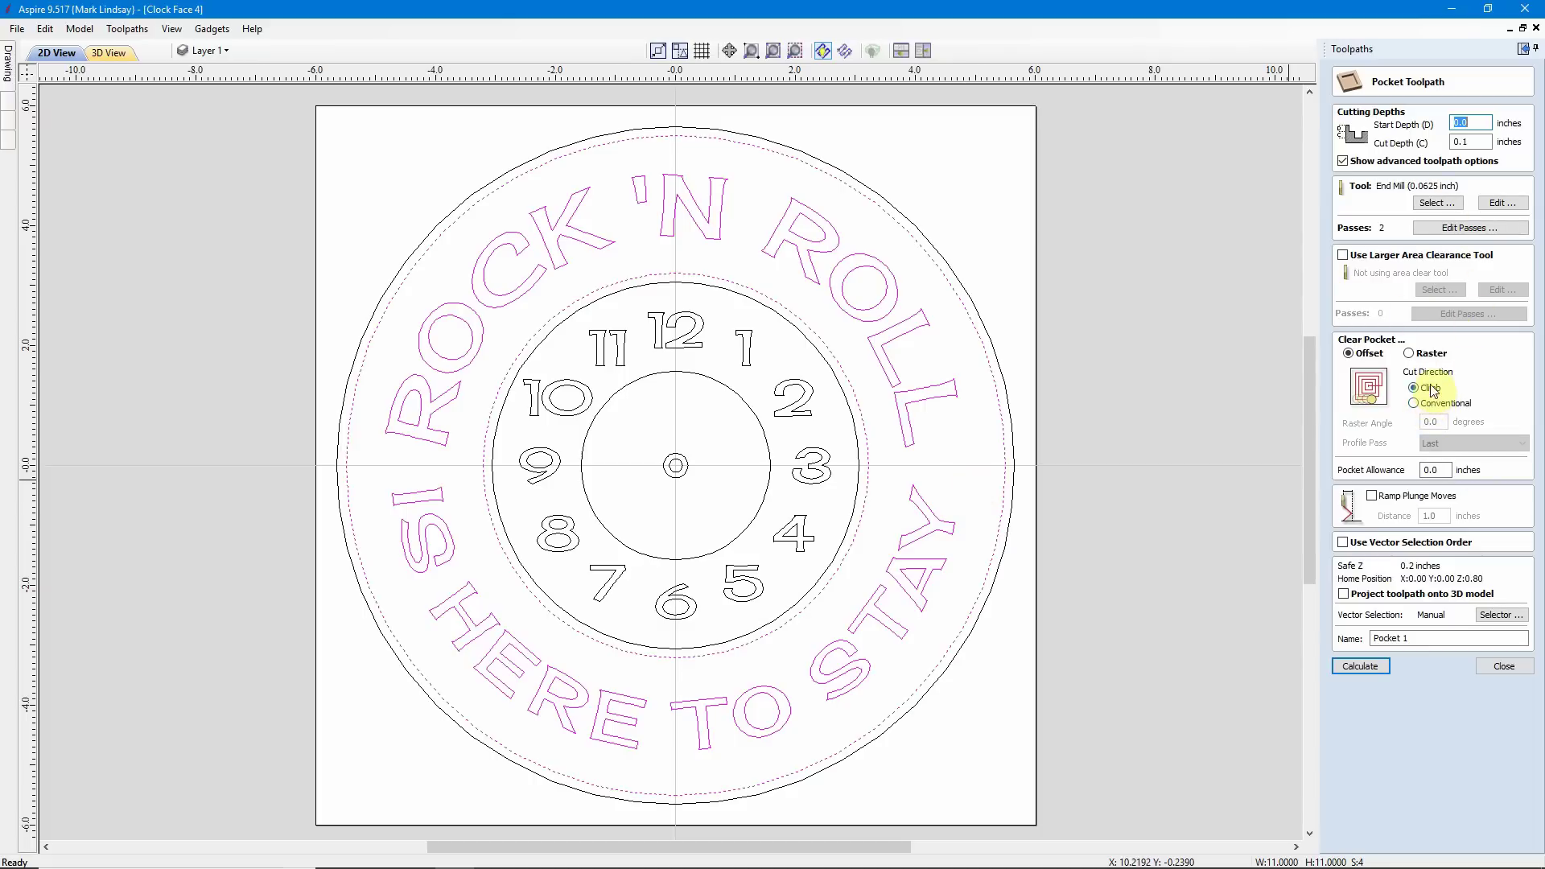
- Calculate Pocket 1 and dismiss the warning about 4 ignored grouped open vectors
click(1359, 667)
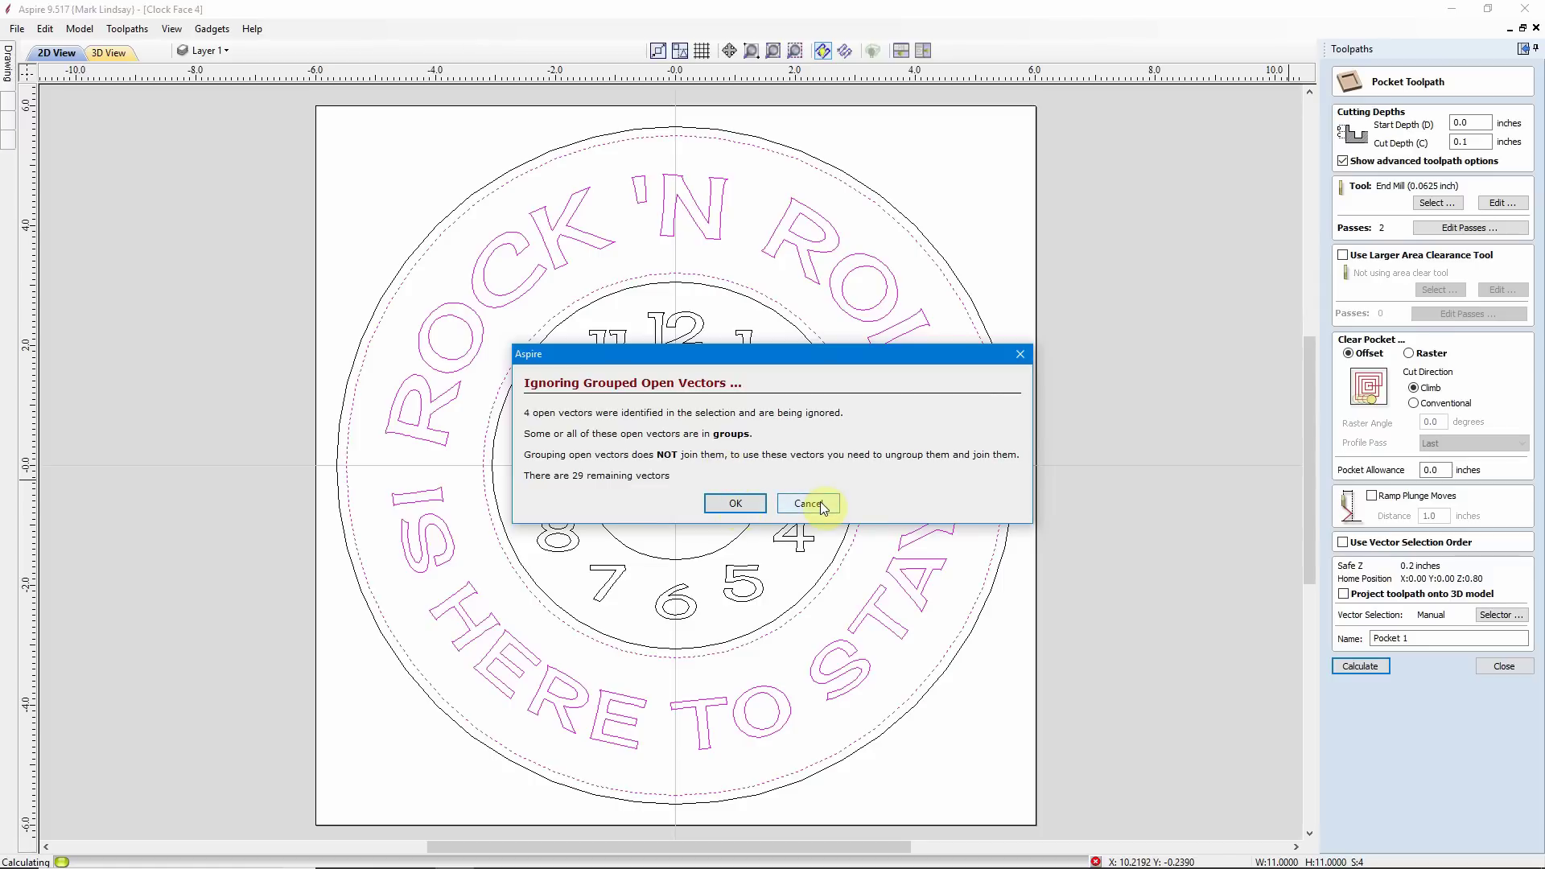
click(736, 504)
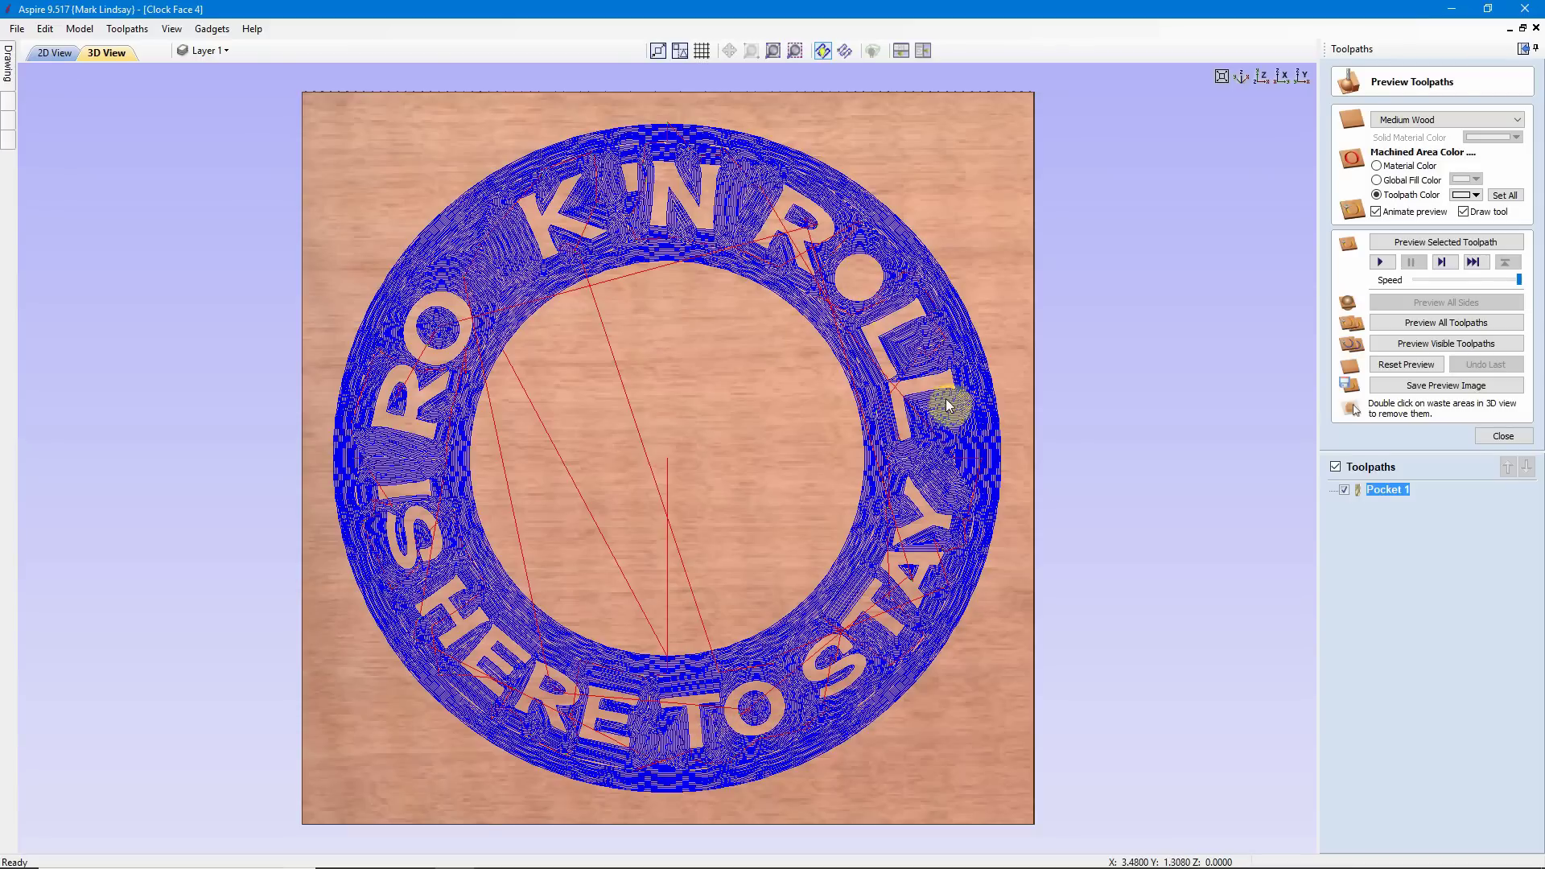
- Hide Pocket 1, close the toolpath preview and return to the drawing tools
click(1344, 490)
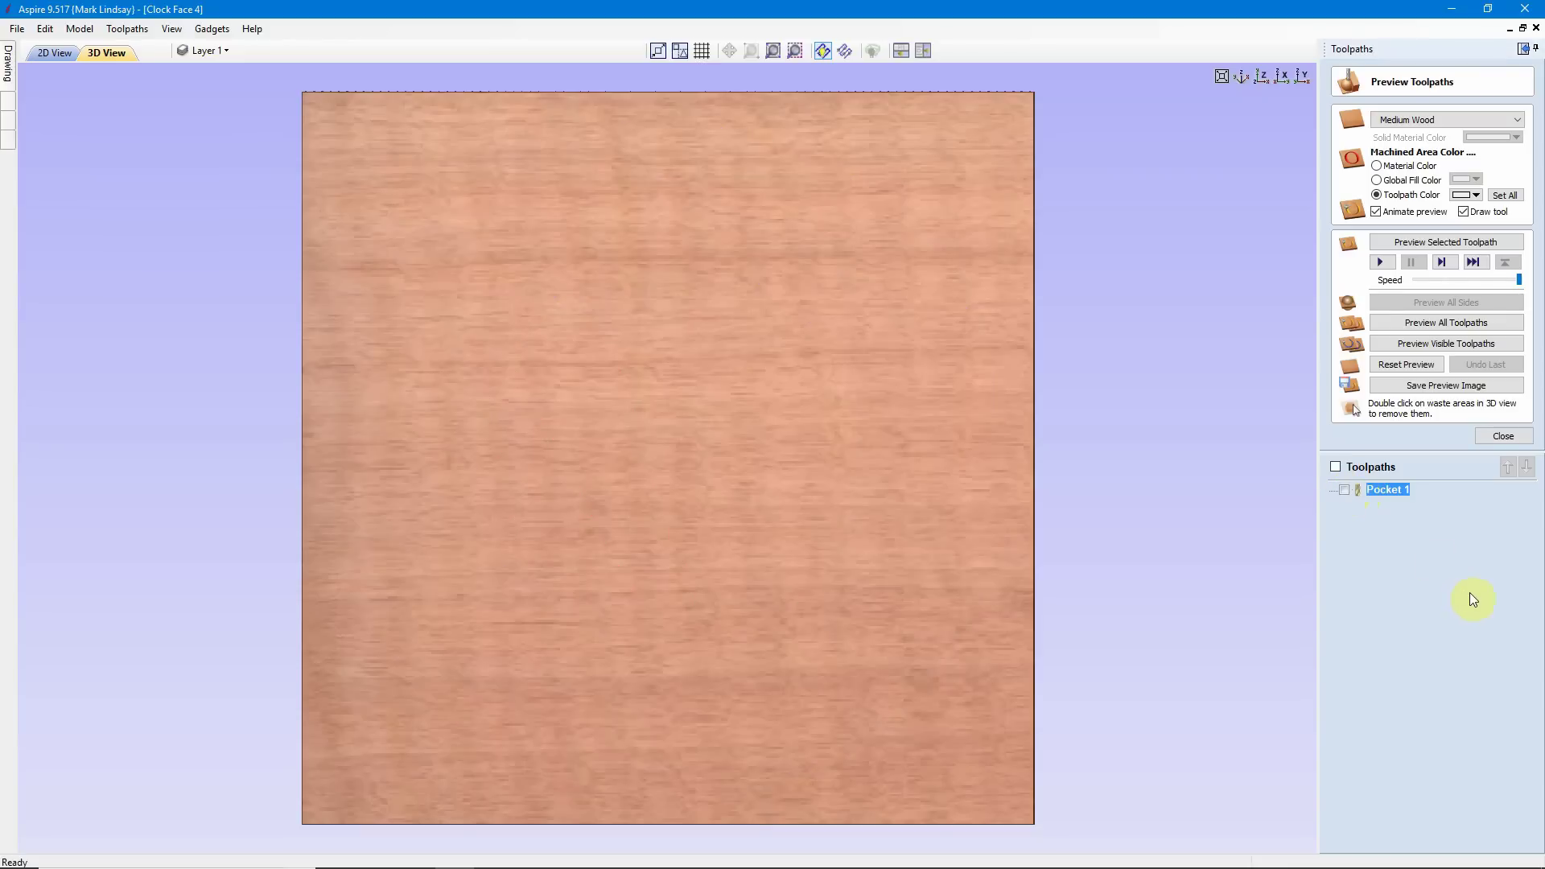
click(1503, 436)
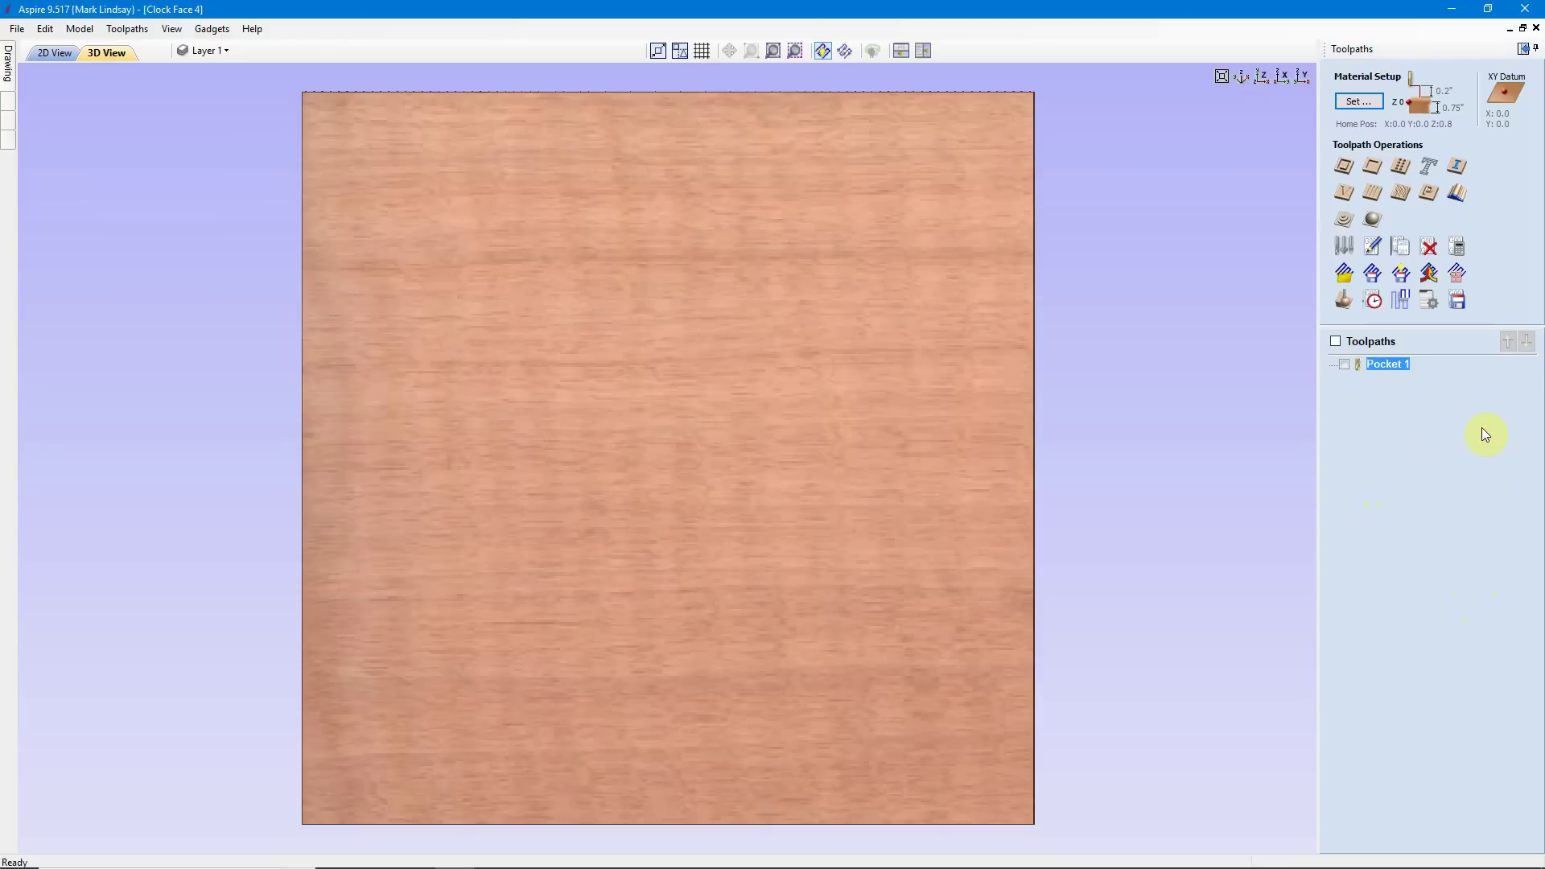
click(1523, 49)
- Switch to the 2D view and clear the selection with a click on empty space
click(234, 55)
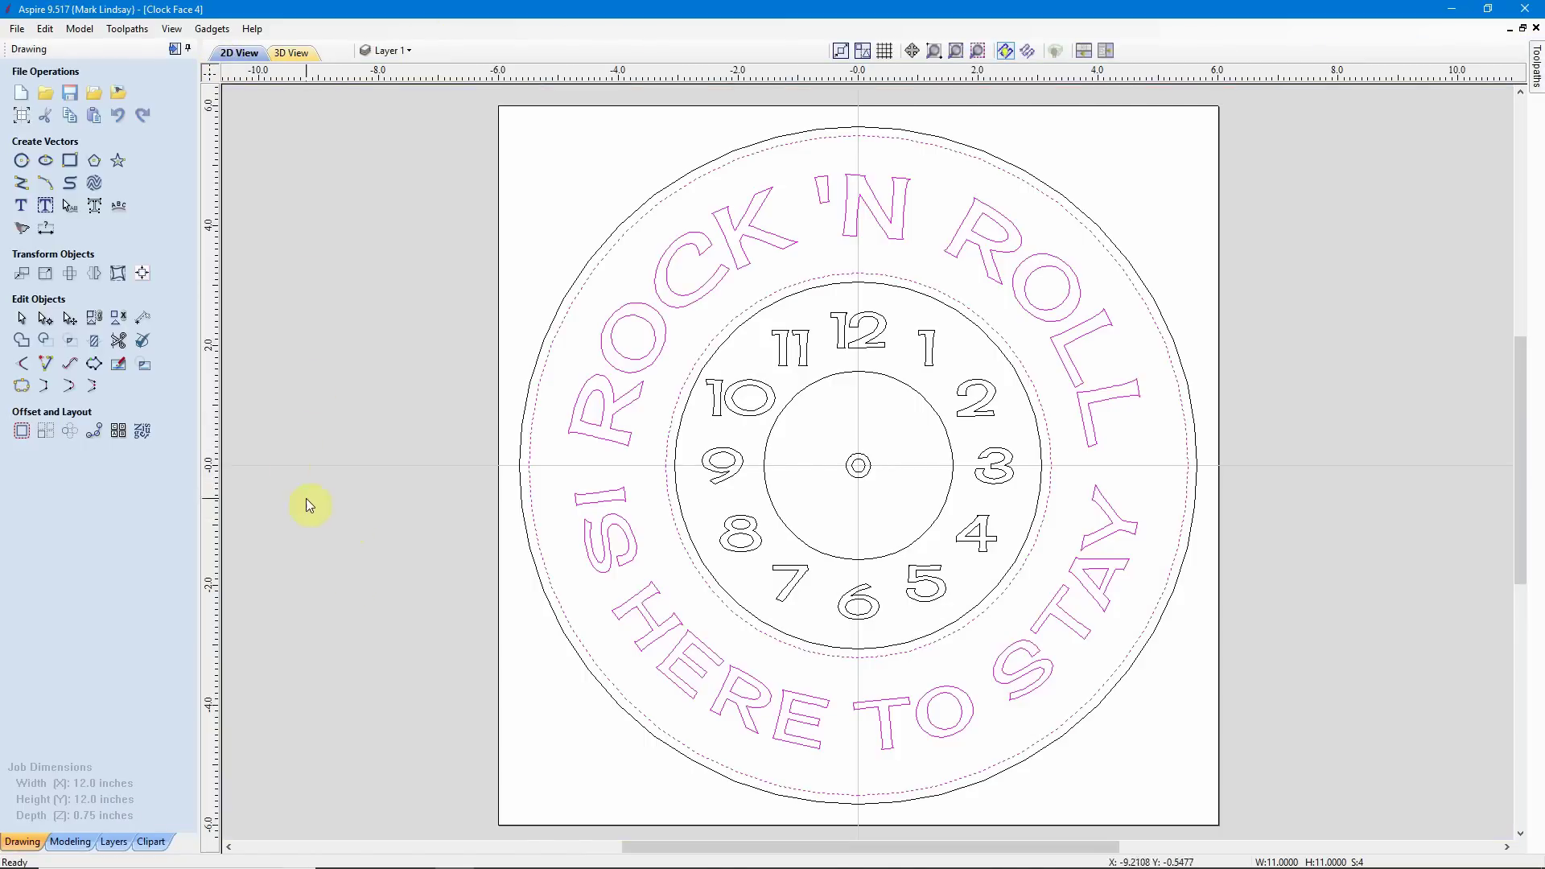
click(375, 600)
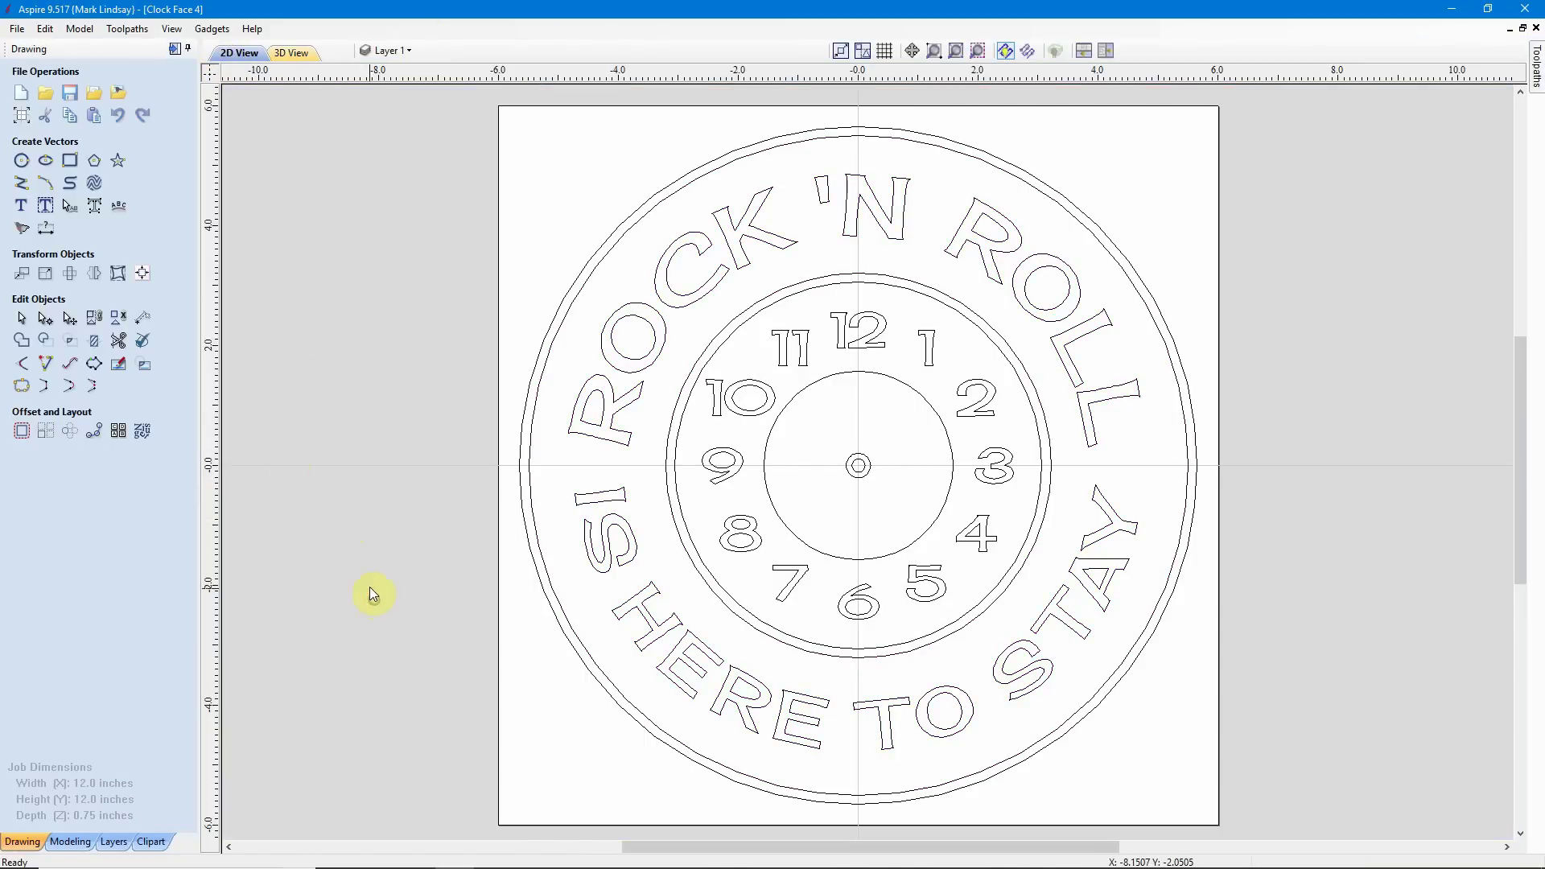
right_click(550, 159)
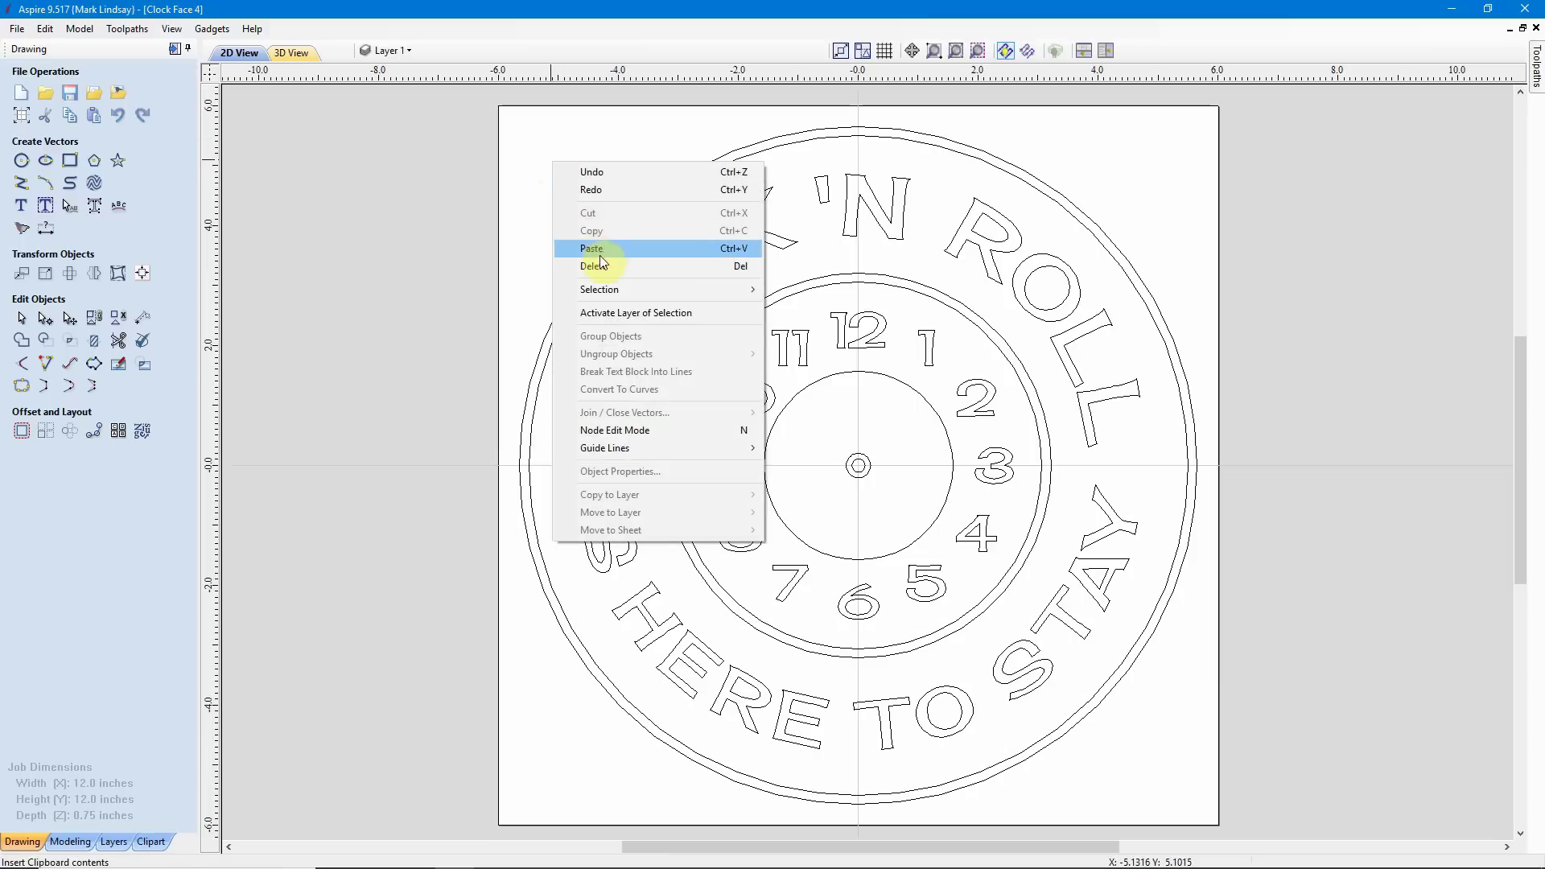
mouse_move(593, 296)
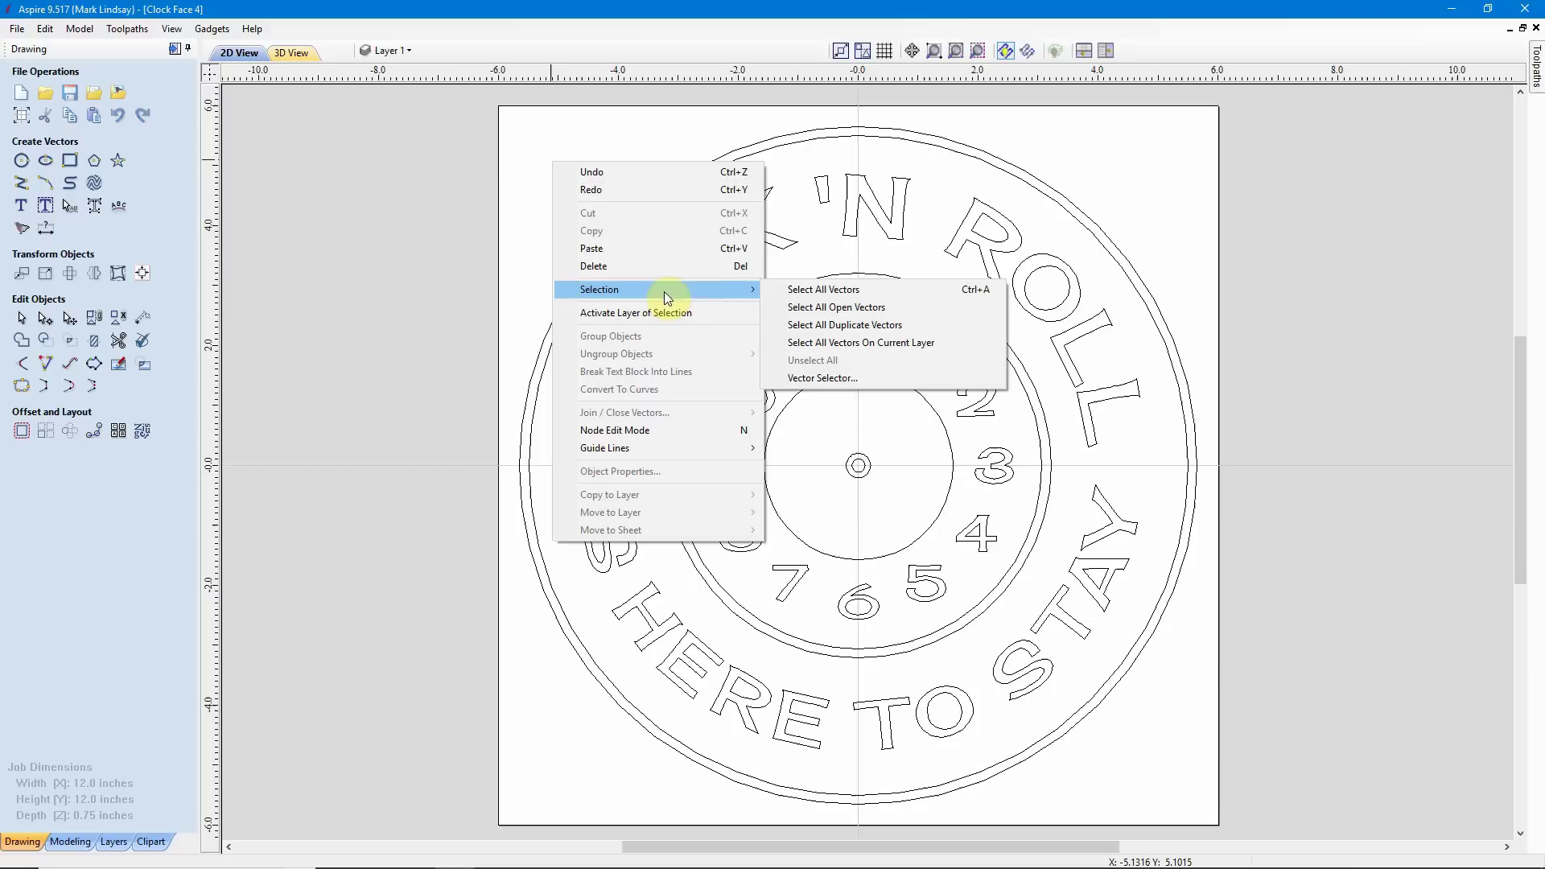
click(847, 312)
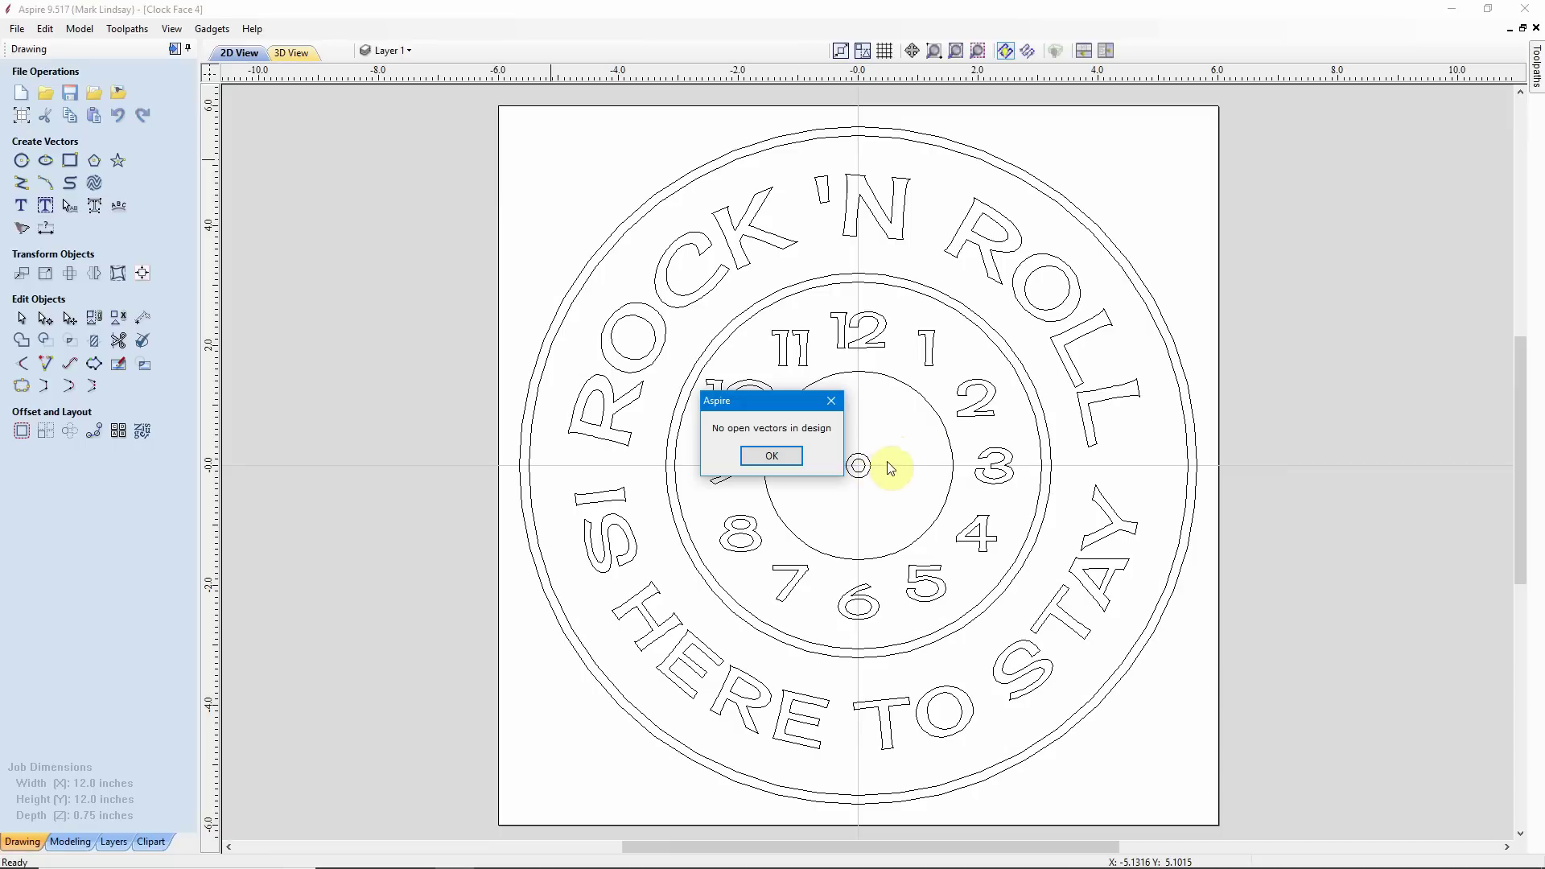
click(771, 457)
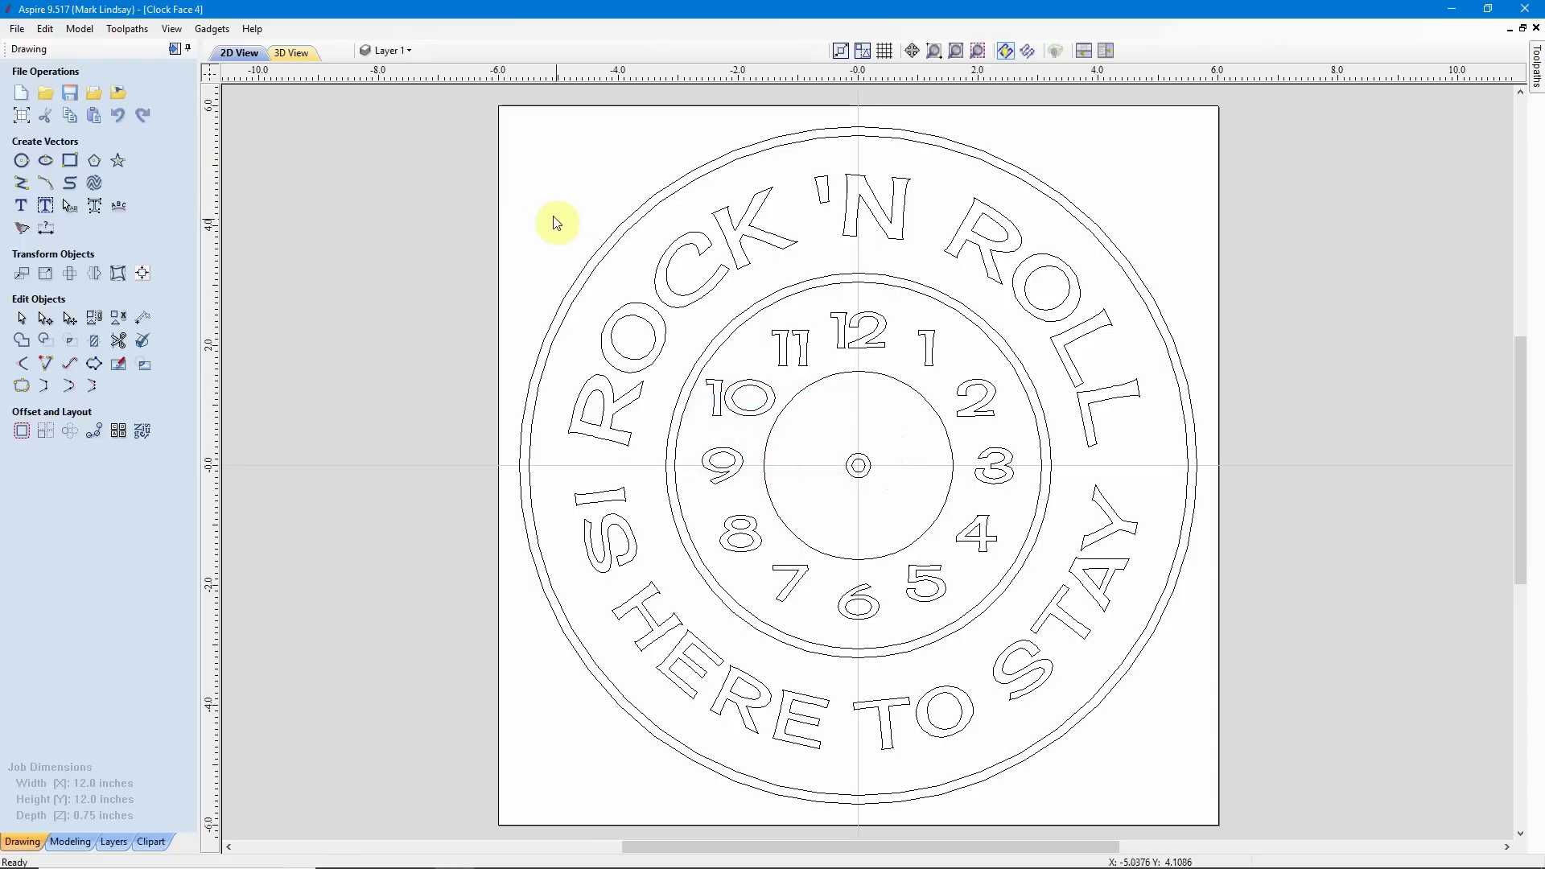
right_click(544, 179)
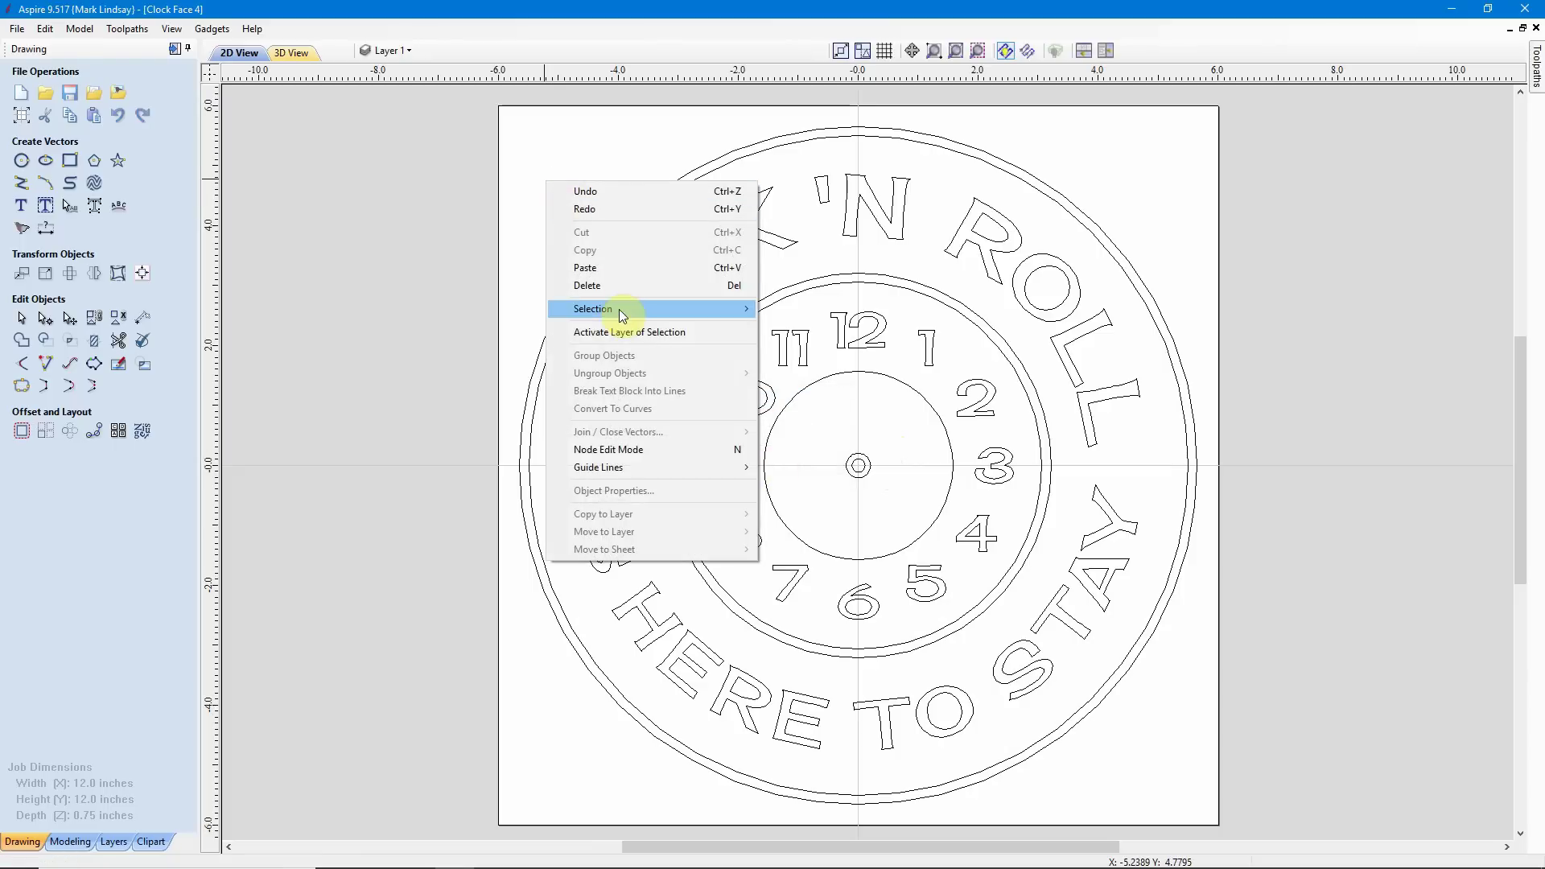
mouse_move(735, 312)
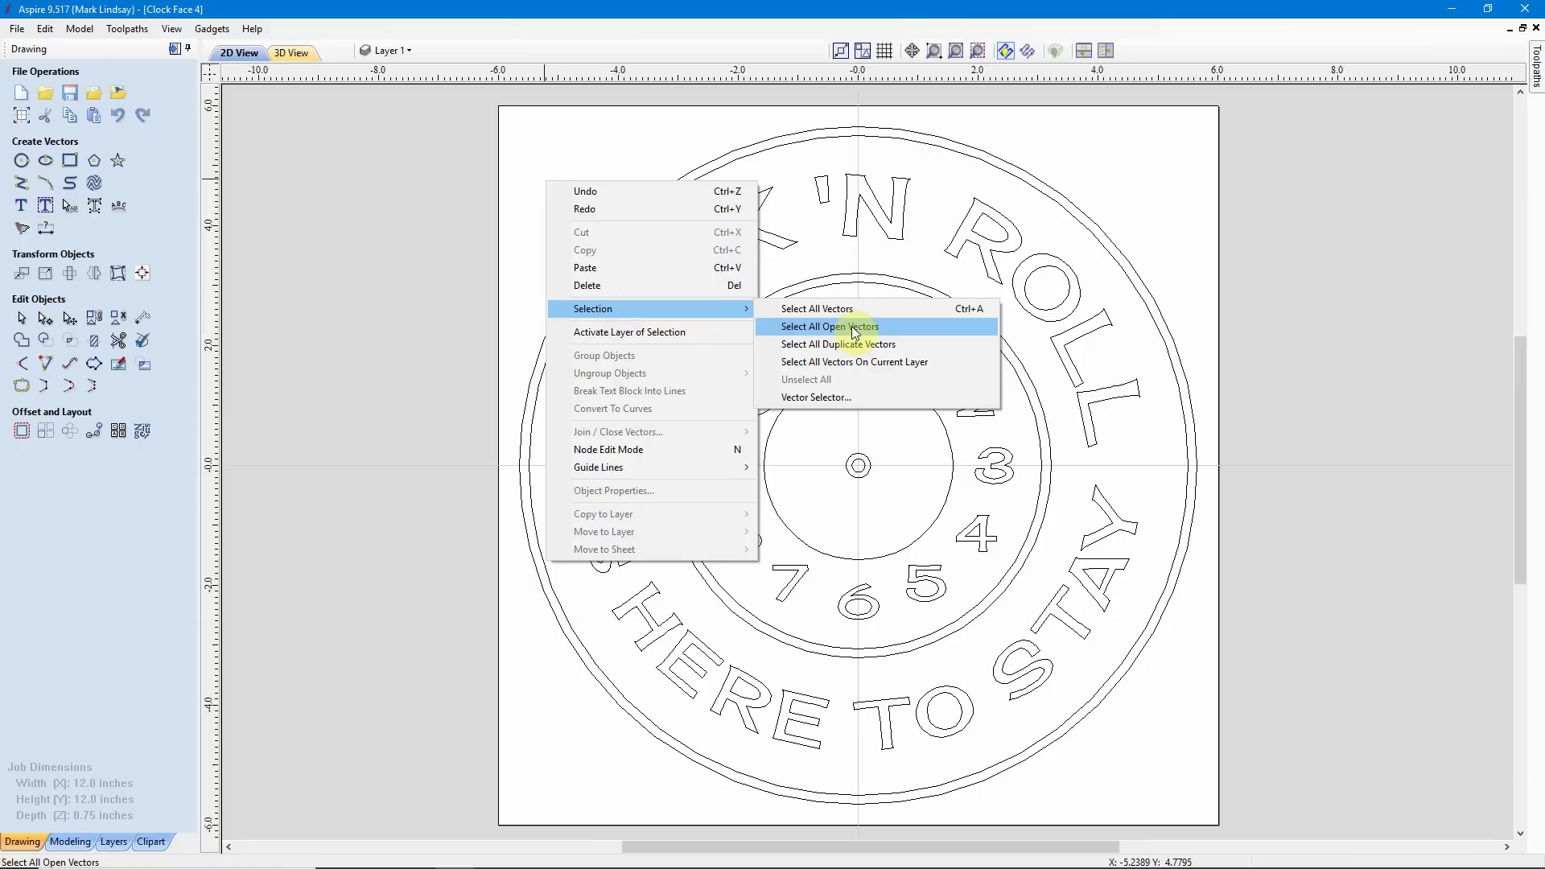
click(1173, 136)
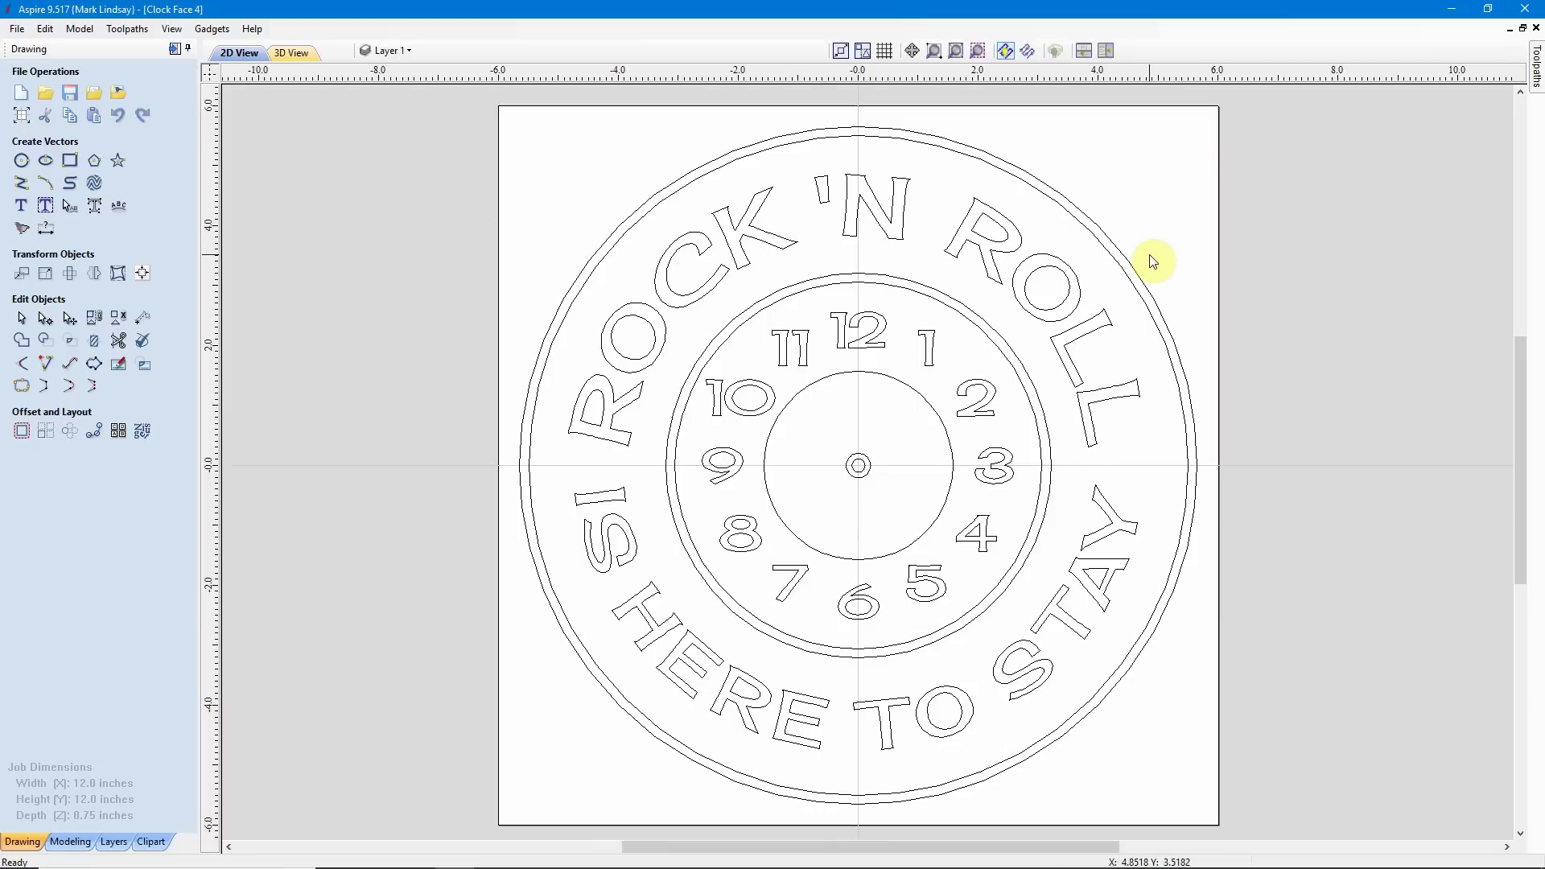
- Select IS HERE TO STAY, ROCK 'N ROLL and the numerals 1–12 as one selection
click(705, 291)
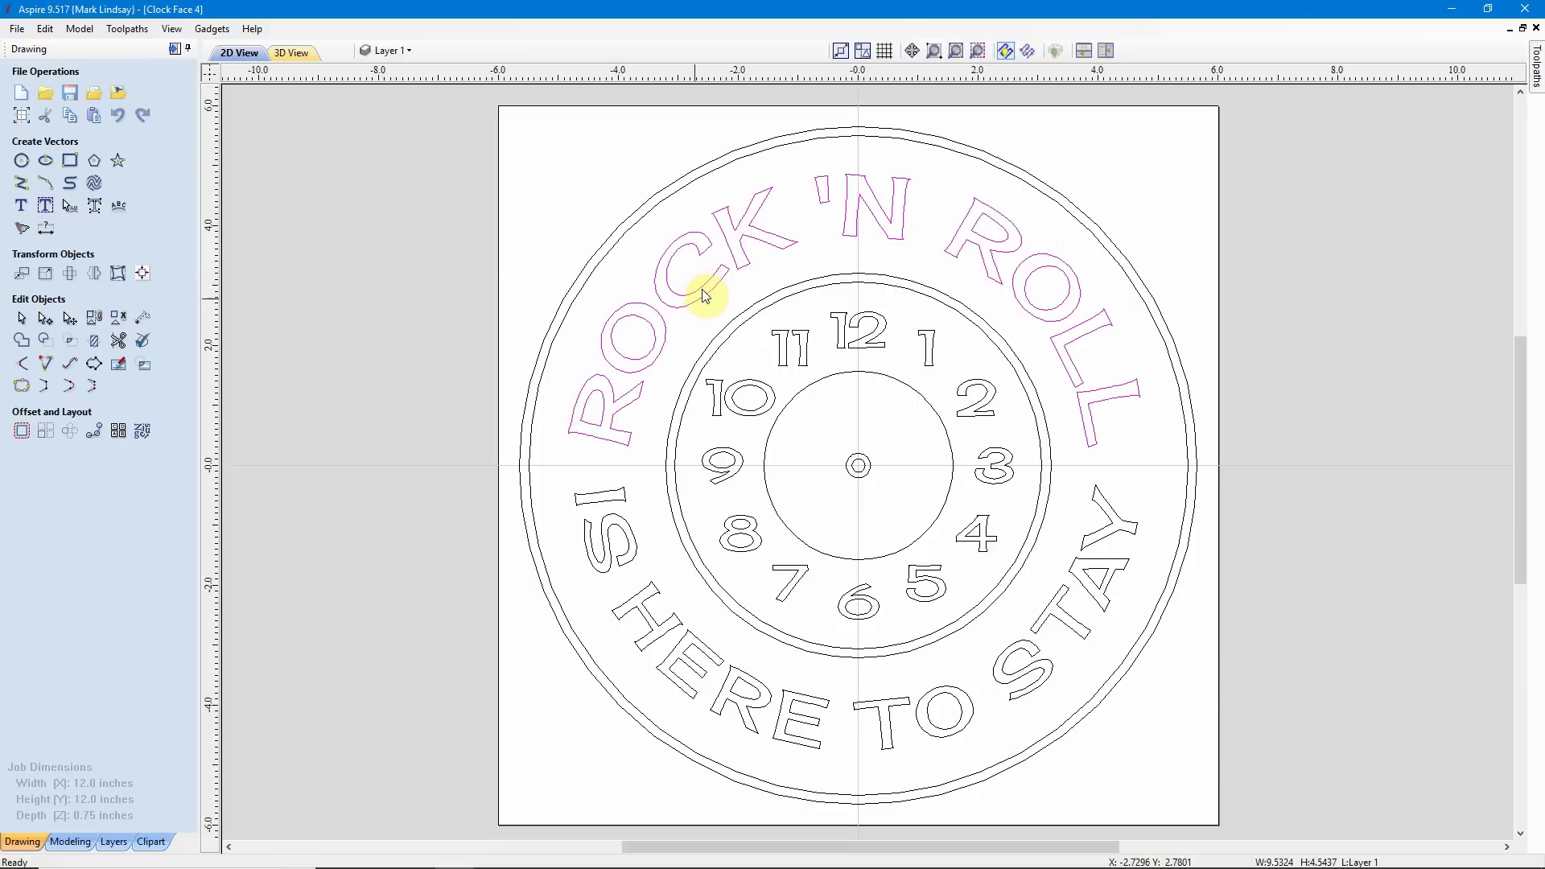
click(613, 503)
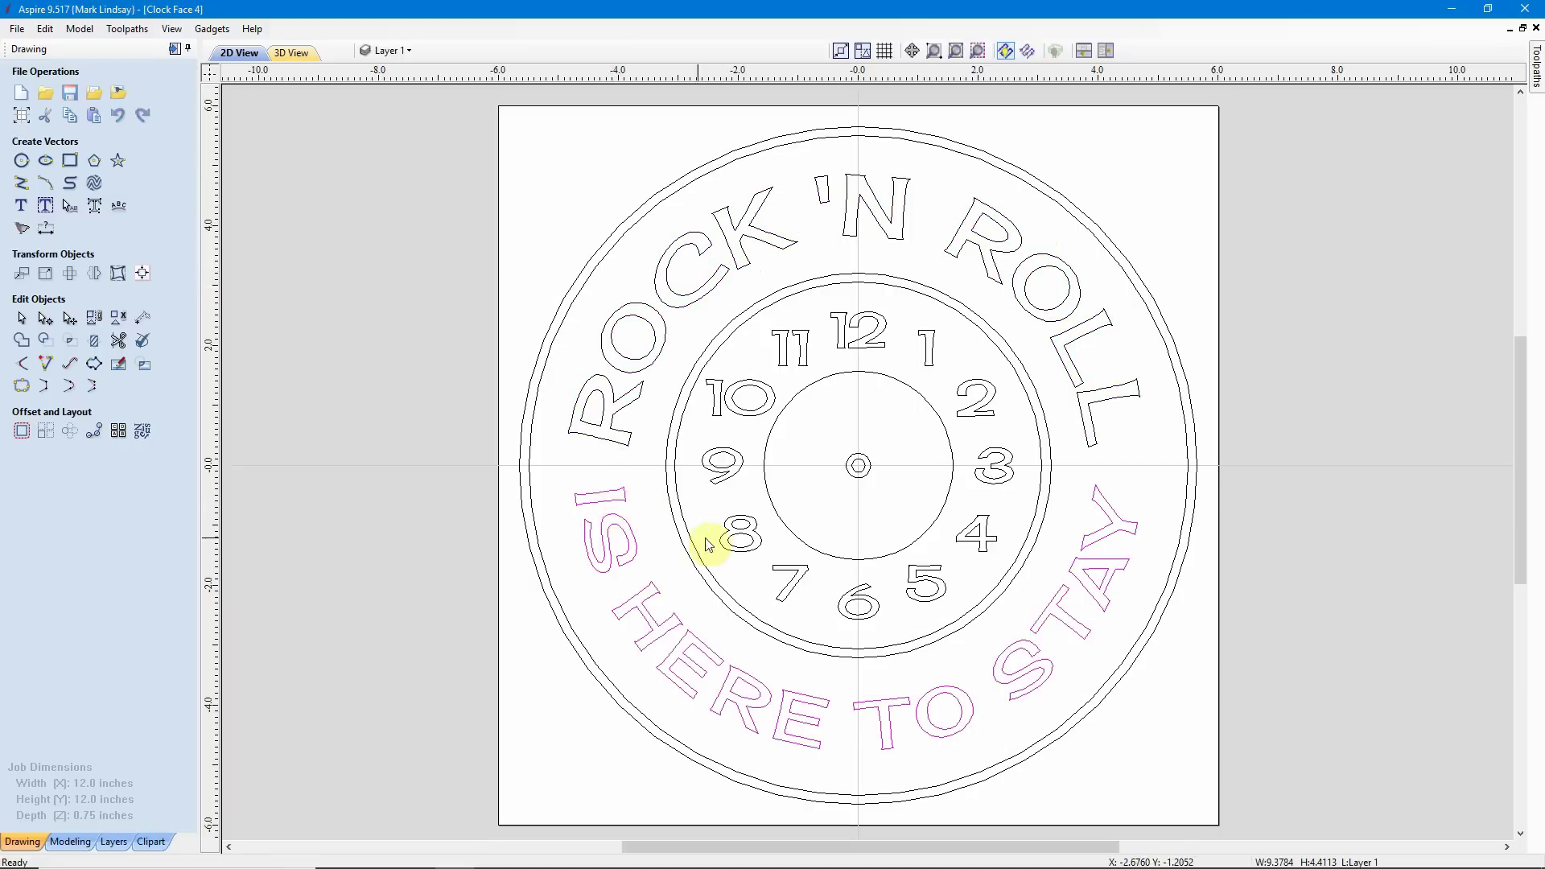
click(727, 473)
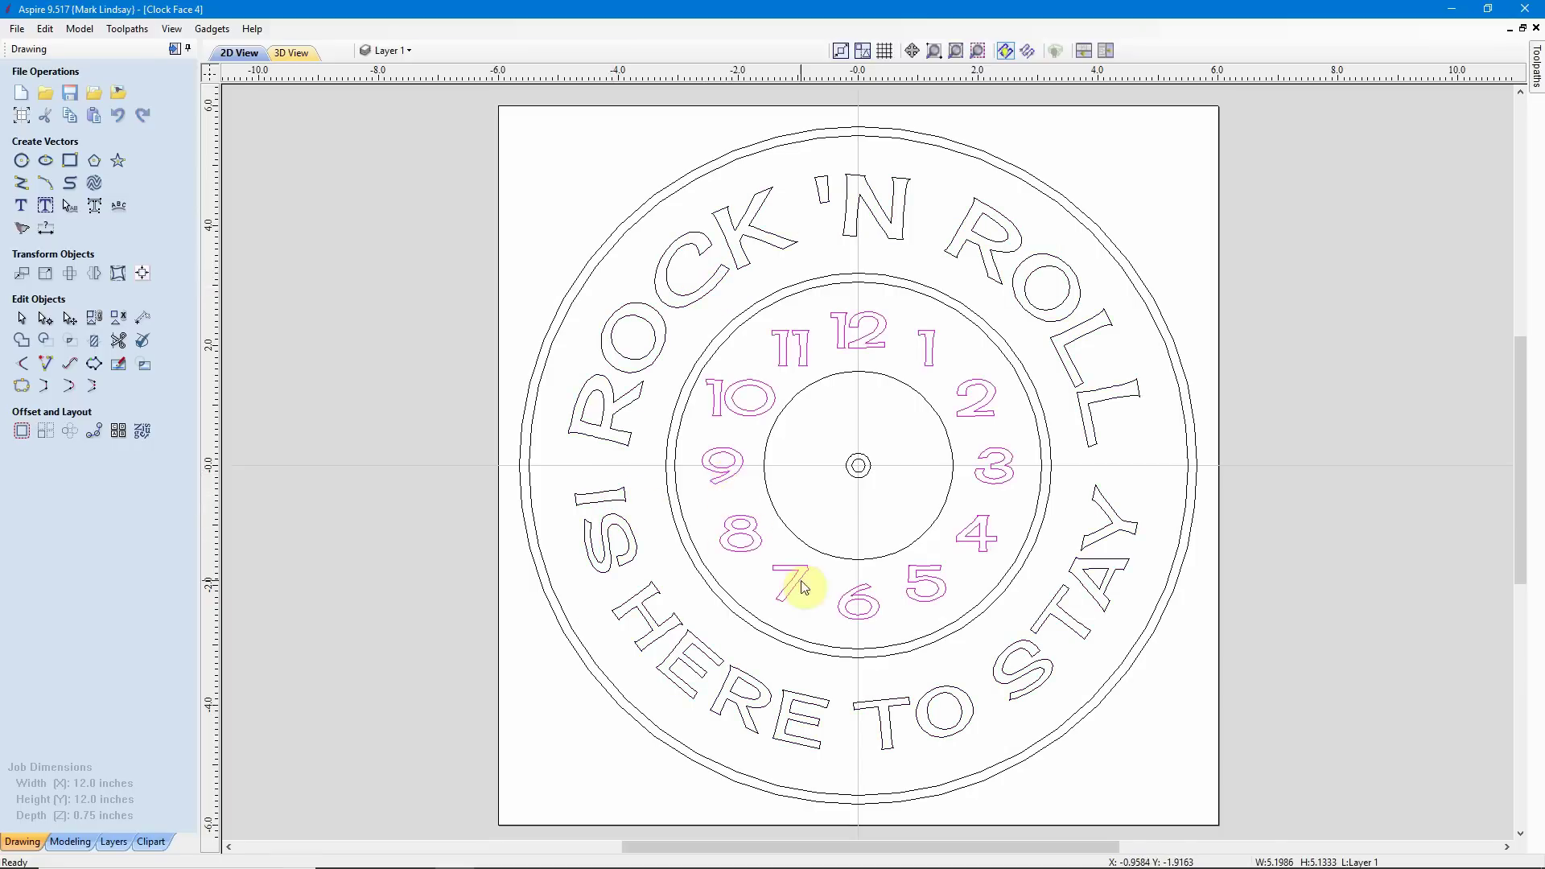
click(892, 221)
click(1059, 594)
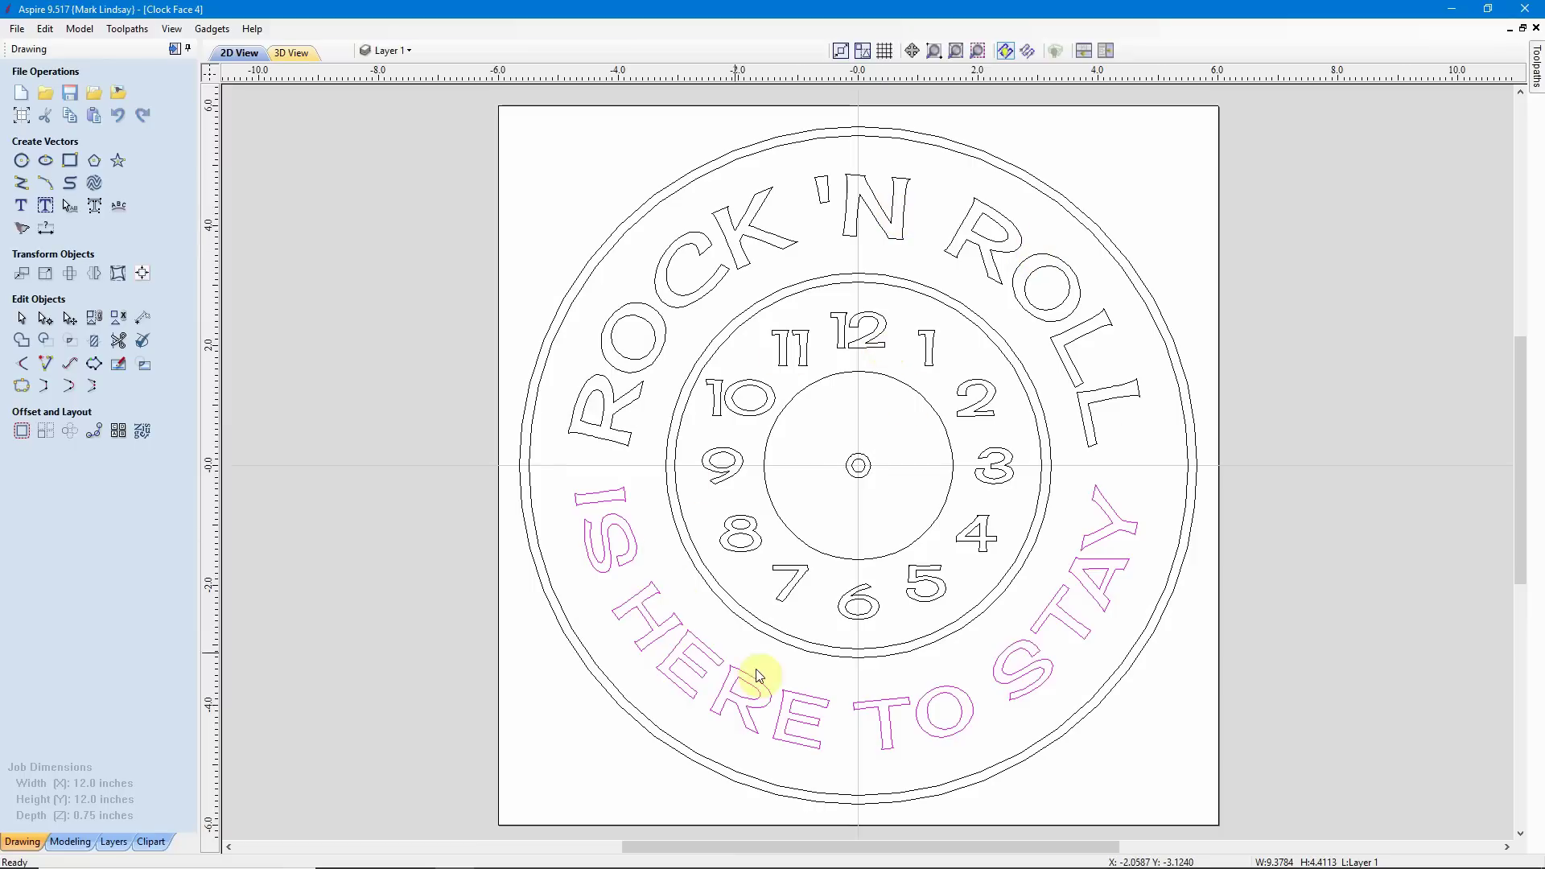
shift+click(1114, 414)
shift+click(992, 422)
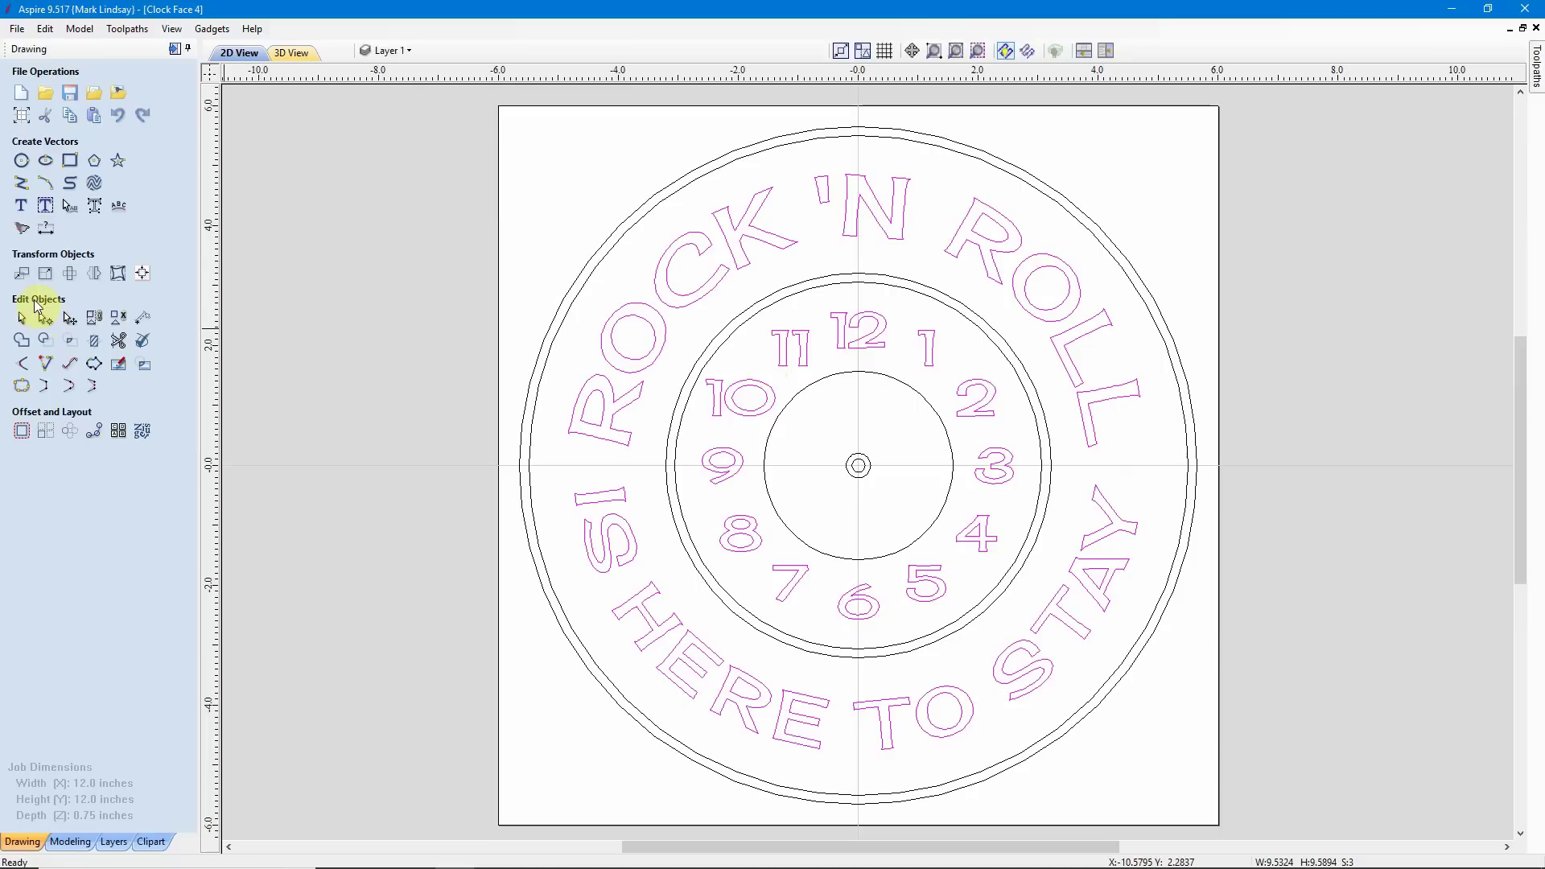
- Ungroup the text and numerals, then pick the L, L, O and R of ROLL individually
click(118, 325)
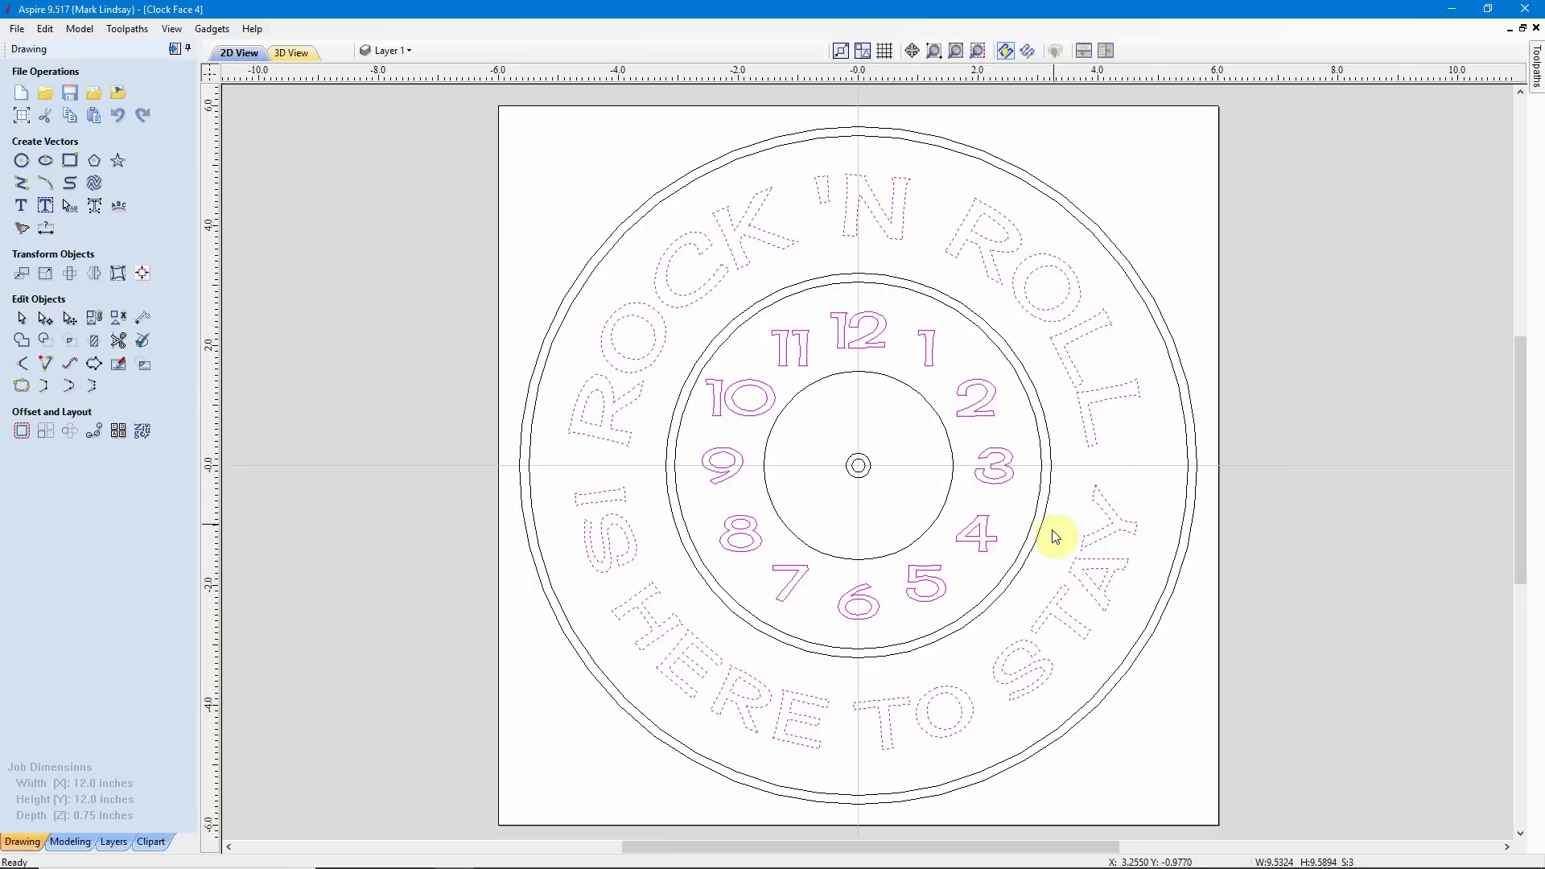
click(1125, 453)
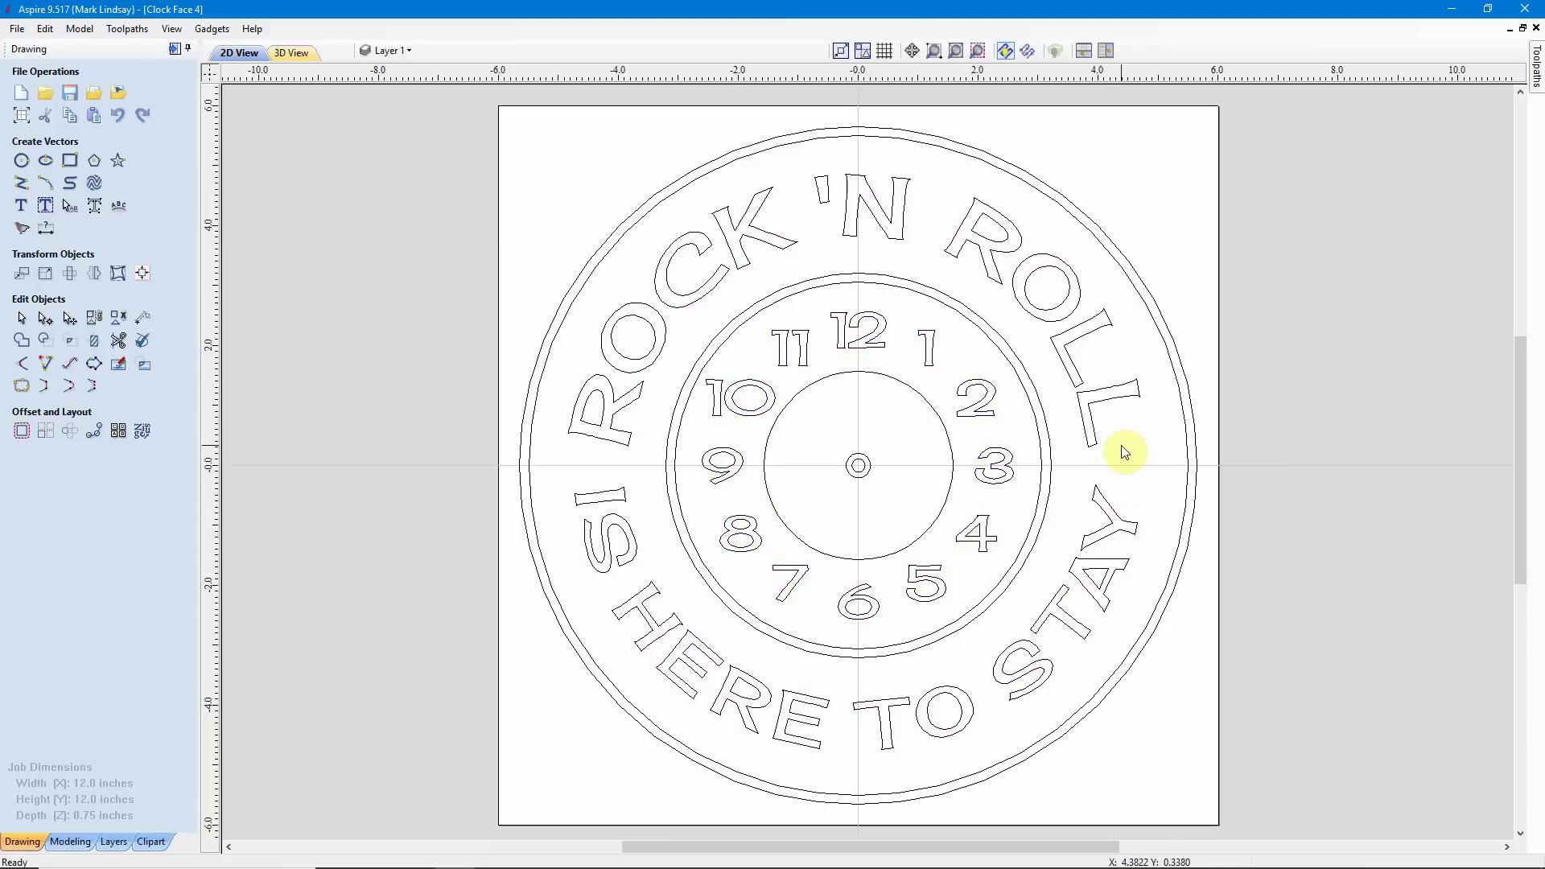
click(1109, 394)
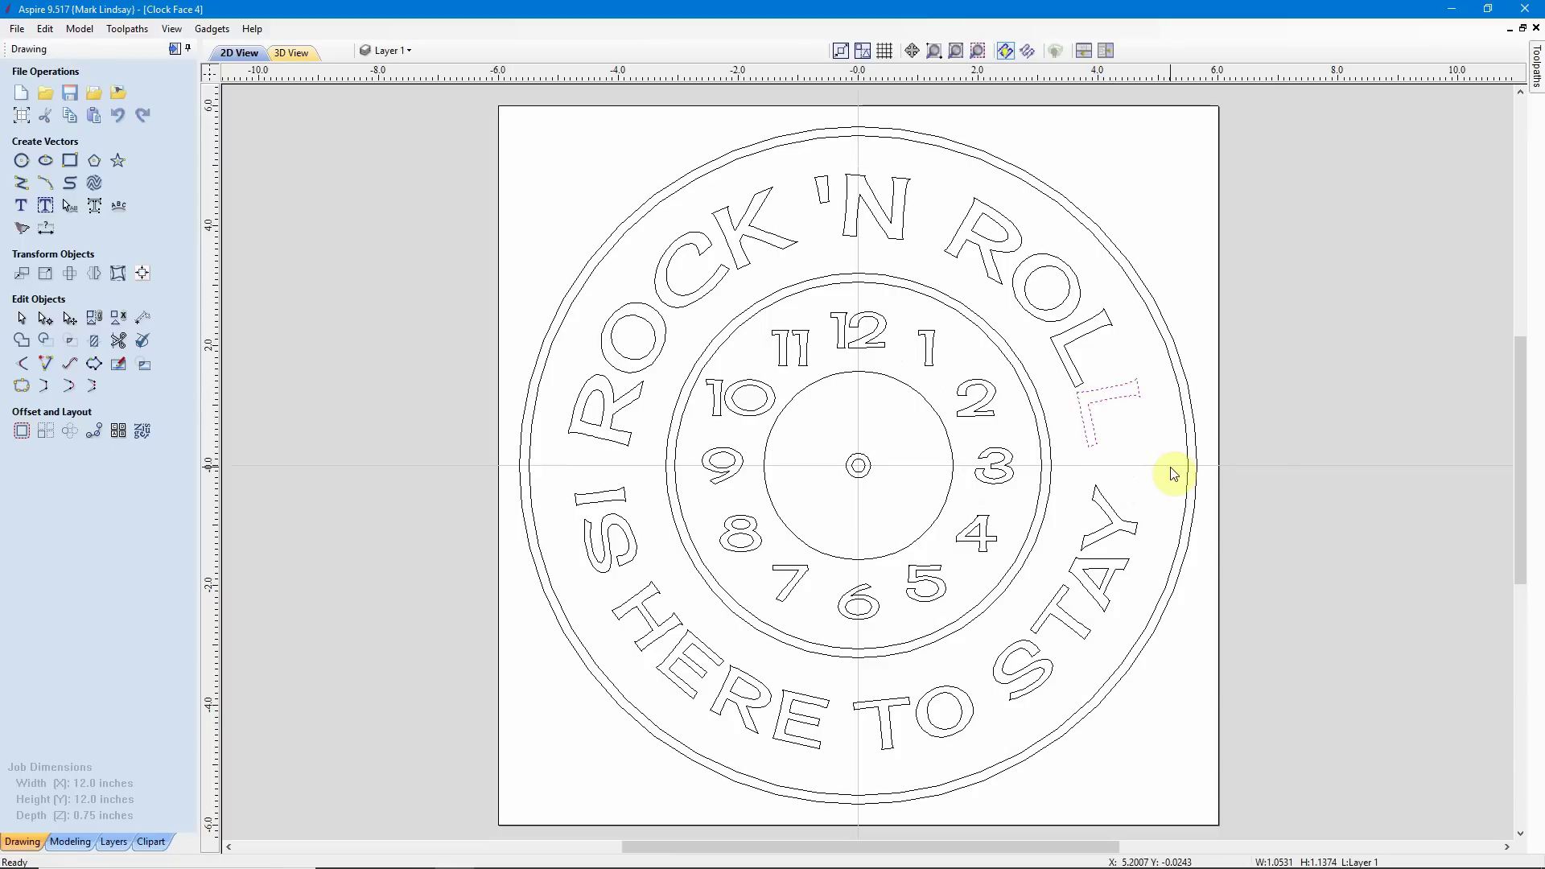
click(1090, 331)
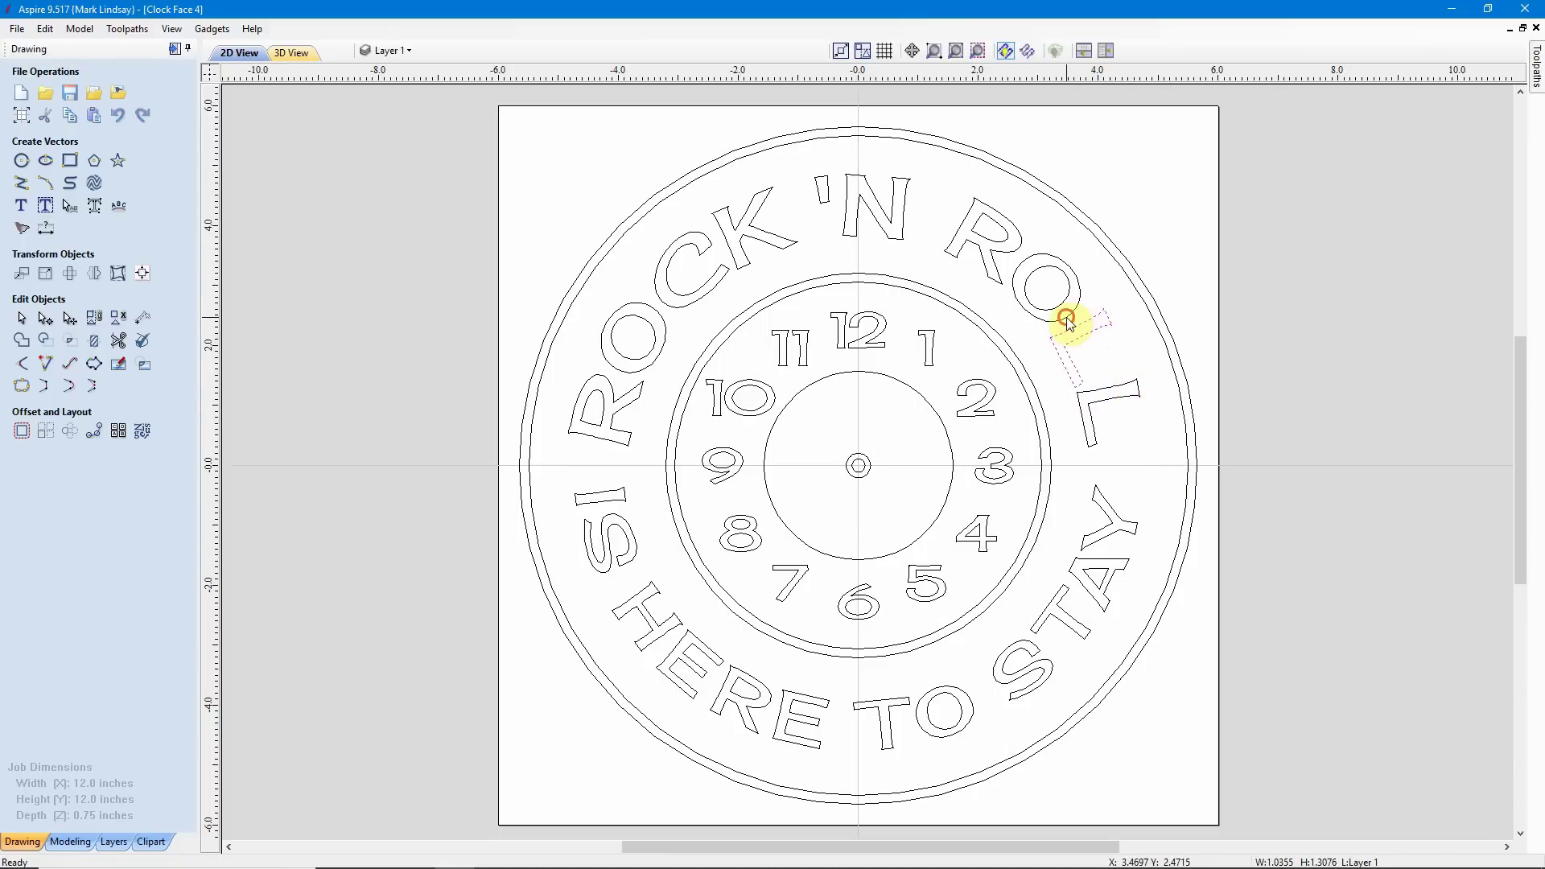
click(1077, 300)
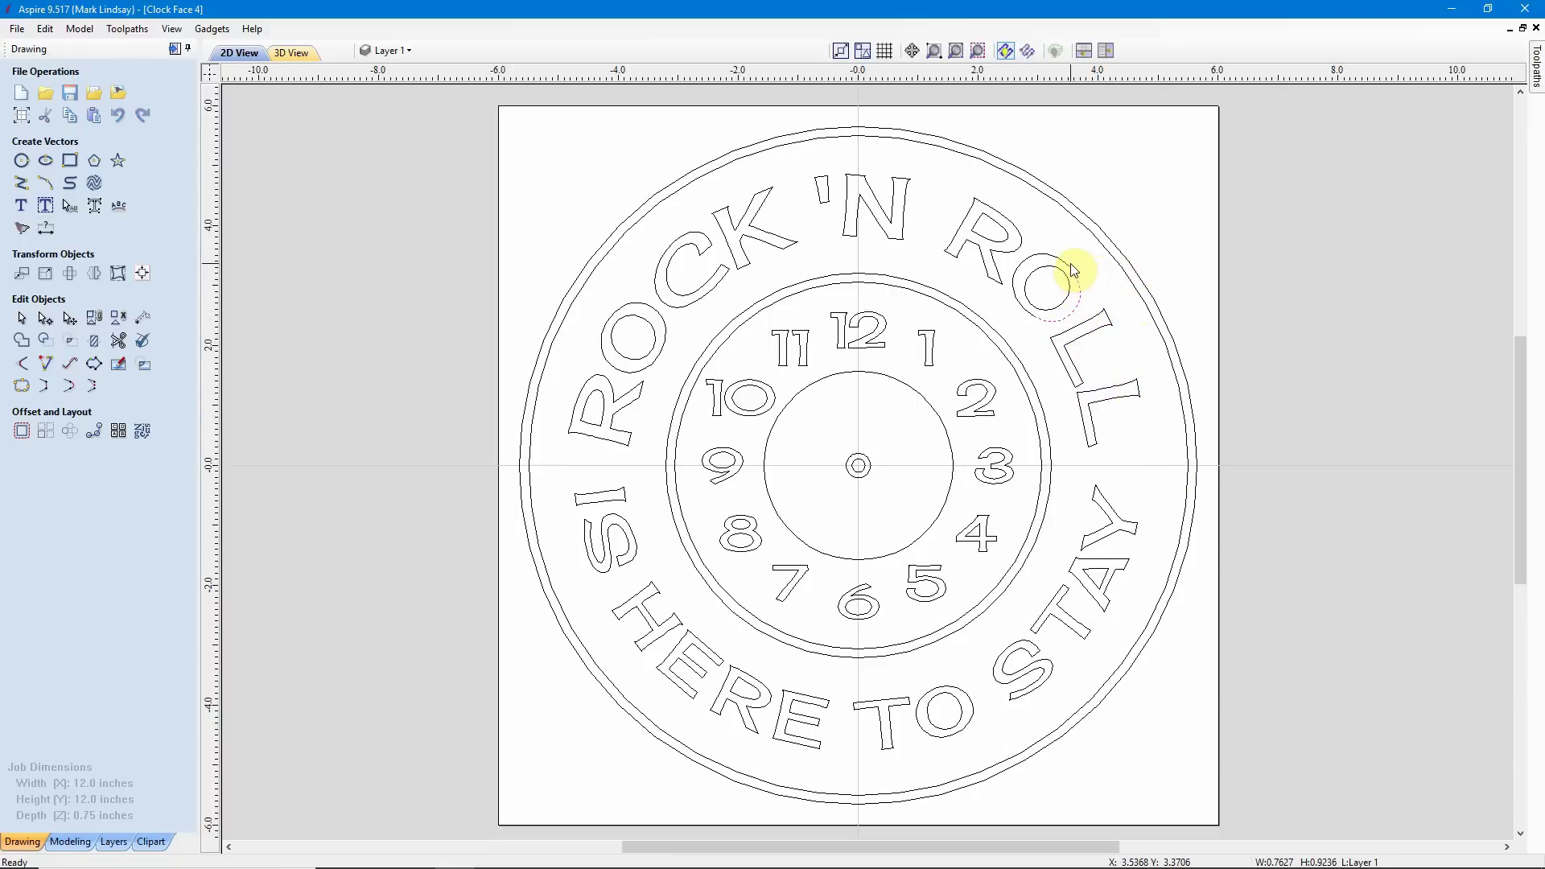
click(1046, 306)
click(1010, 245)
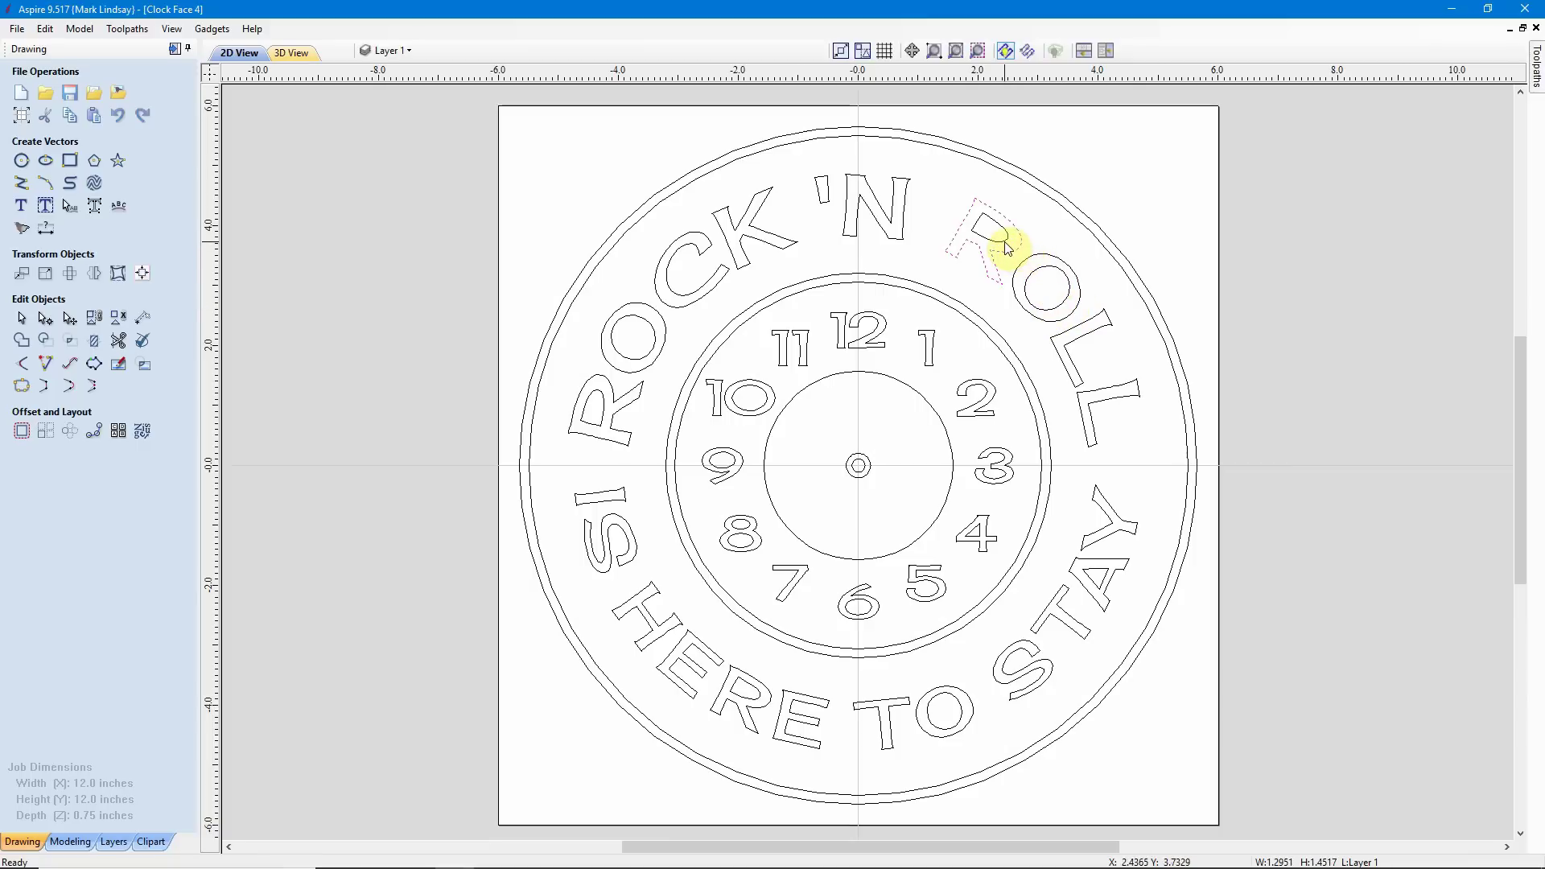
click(1002, 244)
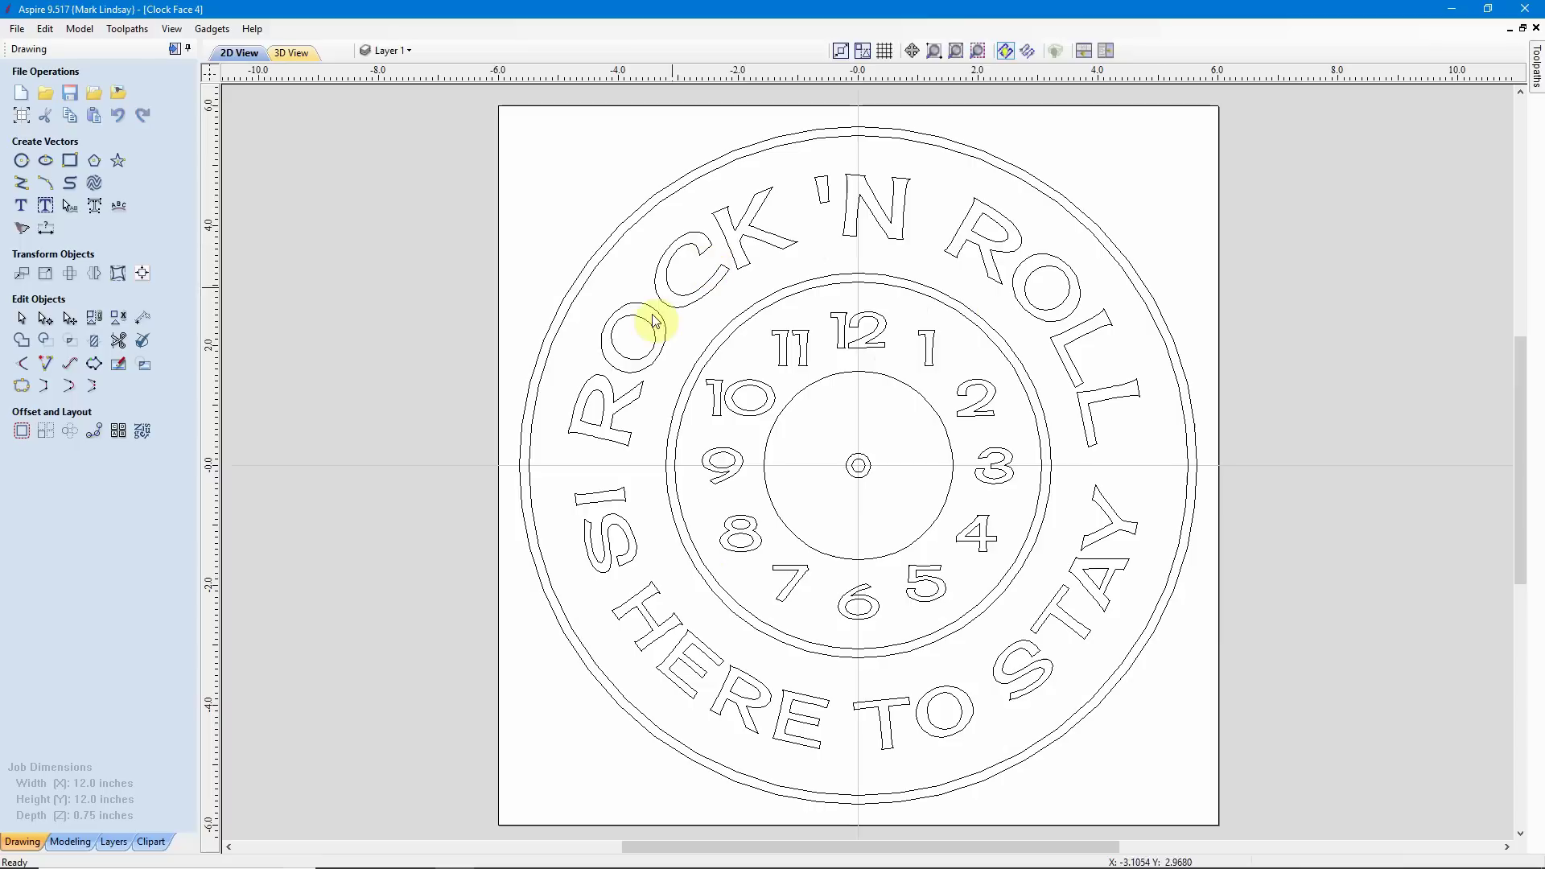
- Confirm the I of IS, H of HERE and numerals 5 and 4 select on their own
click(602, 495)
click(627, 608)
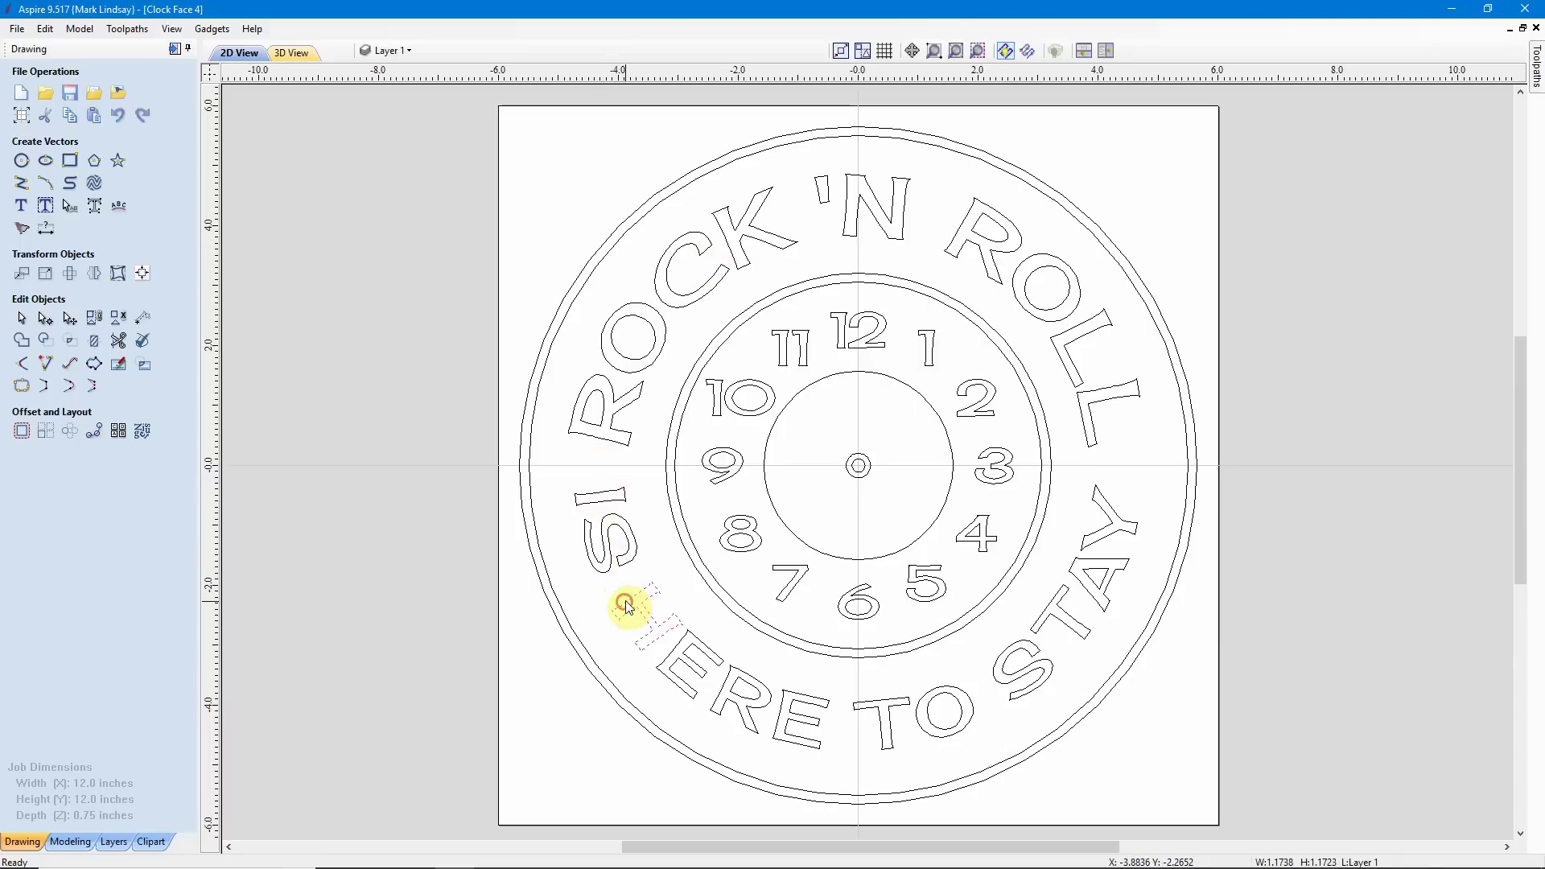
click(769, 702)
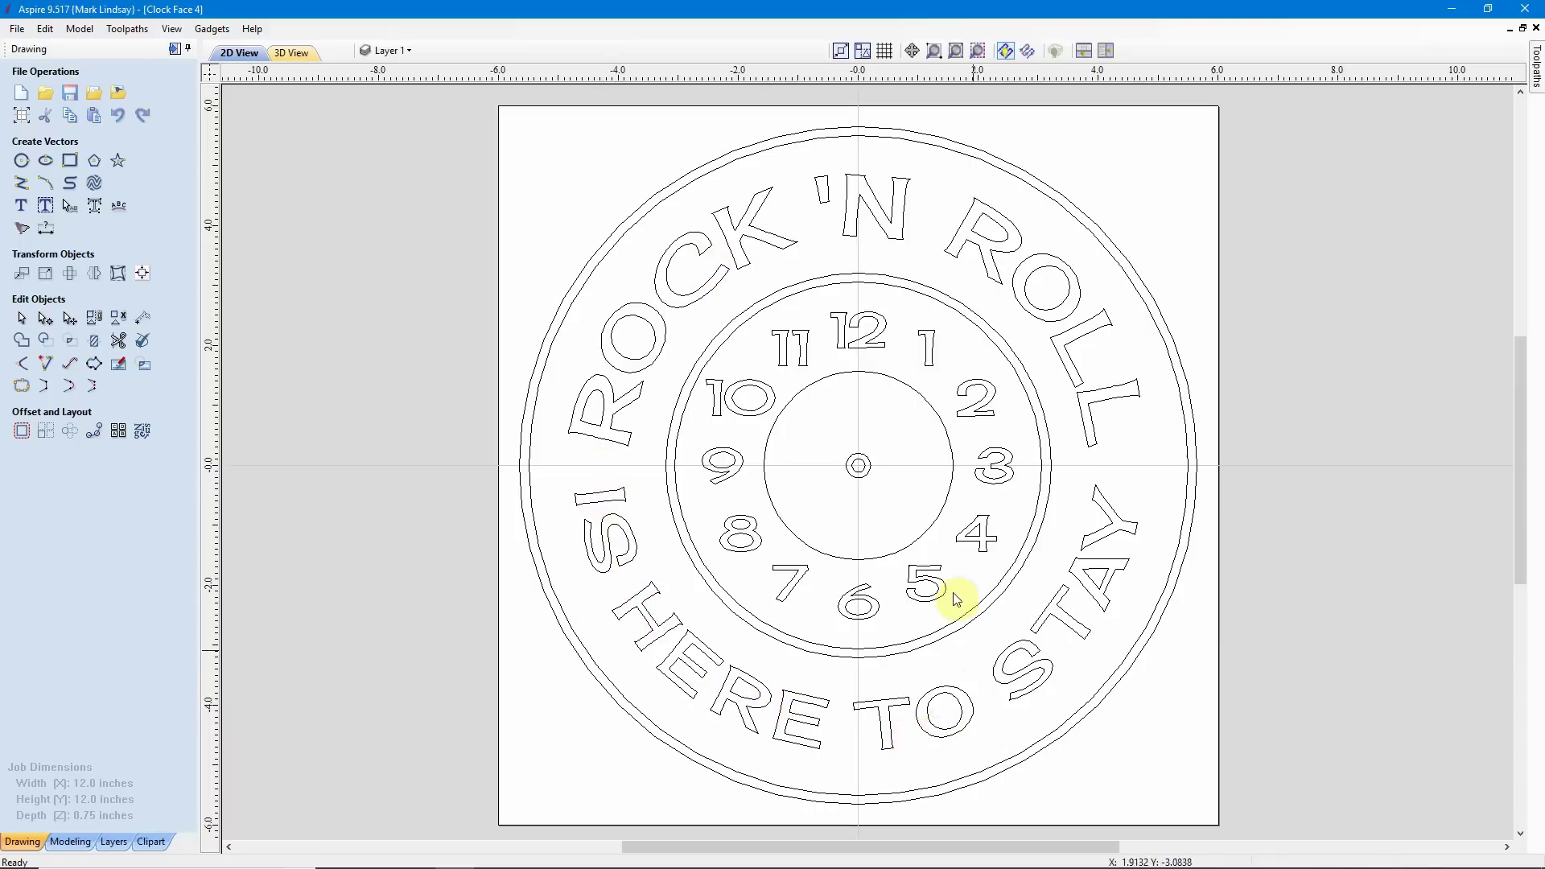
click(927, 575)
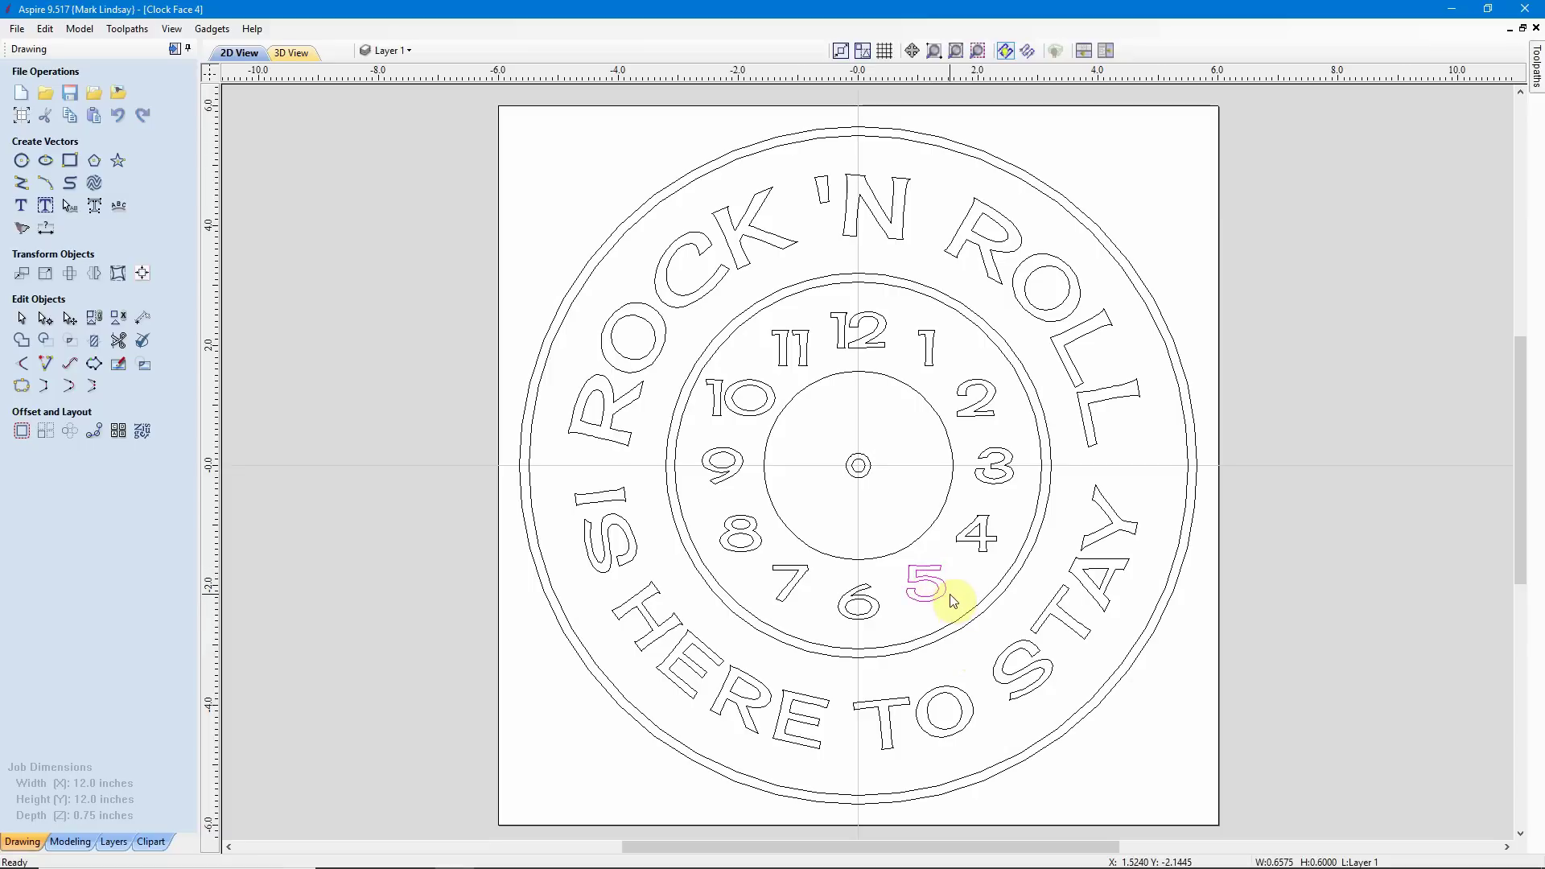
click(976, 534)
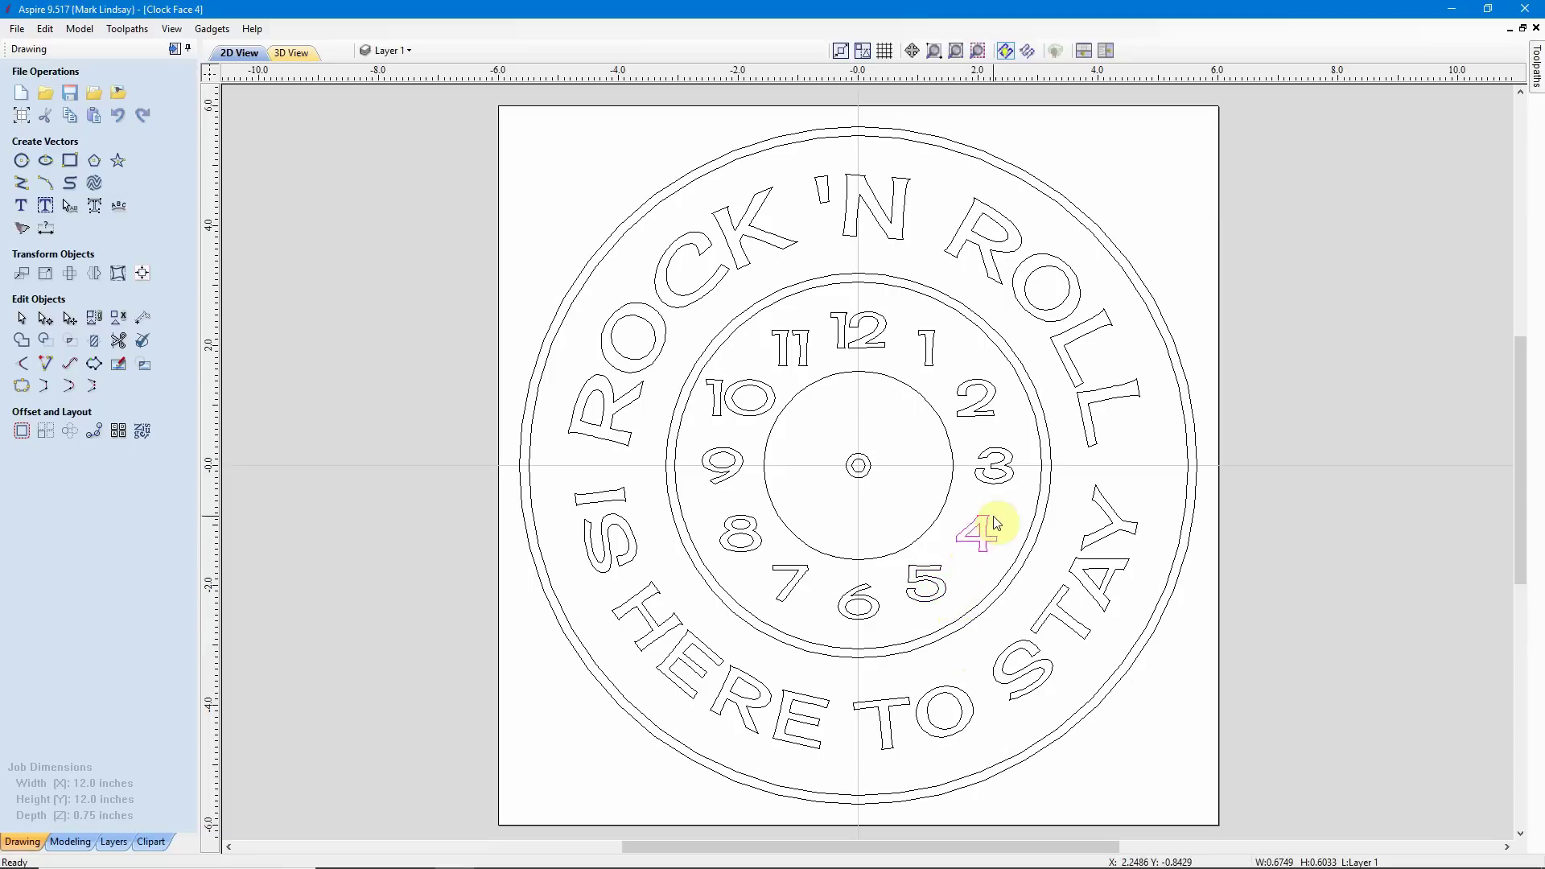
- Open numeral 3 in the text form to inspect it, then close the form
click(995, 469)
scroll(1022, 519, up, 1)
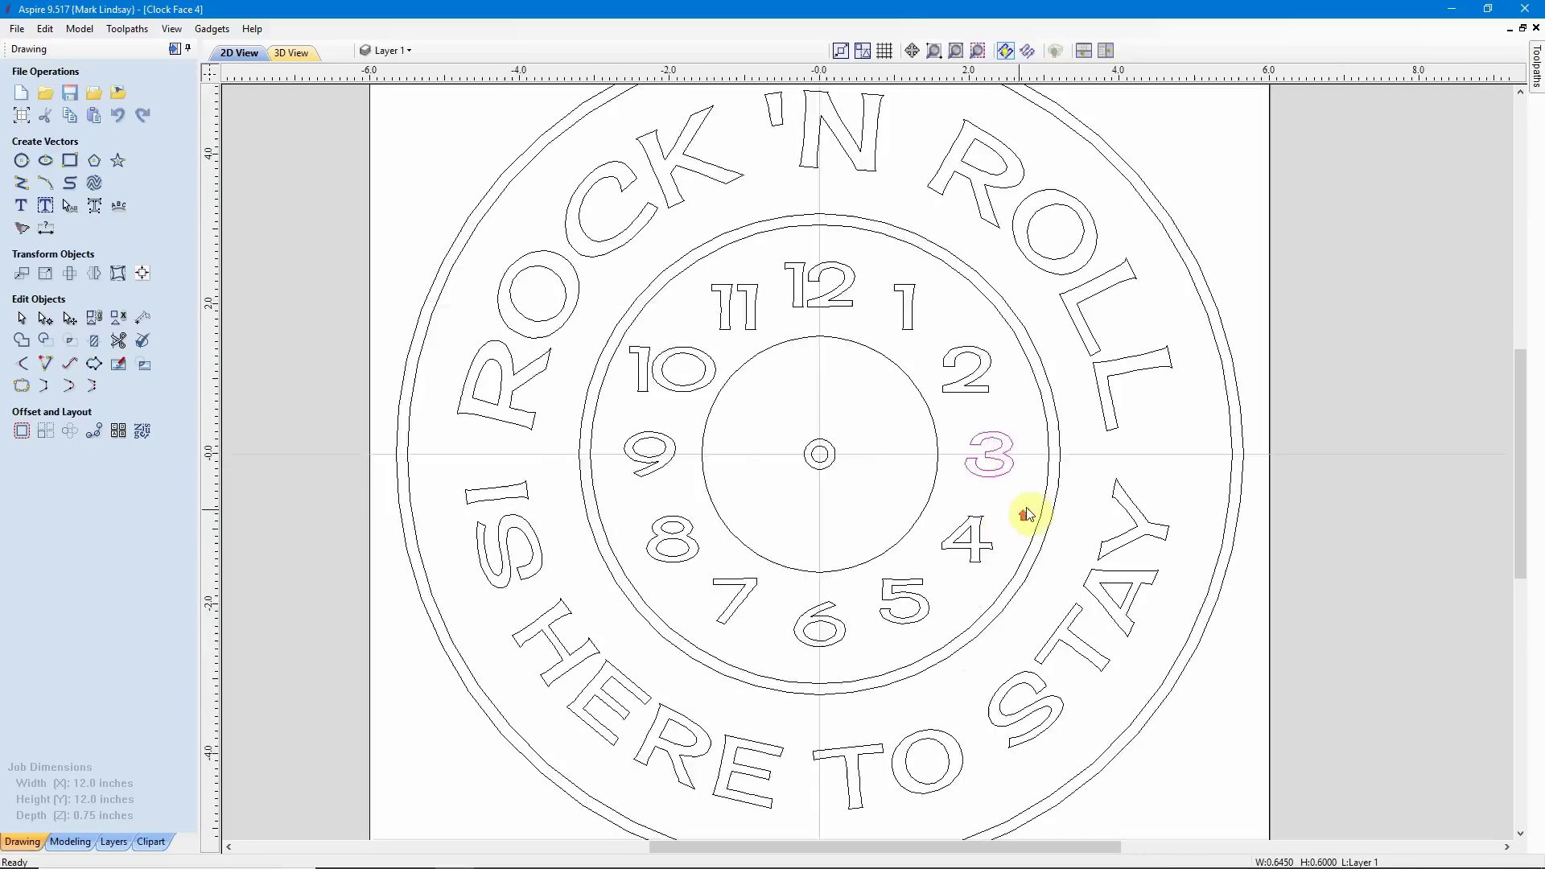
scroll(1027, 514, up, 2)
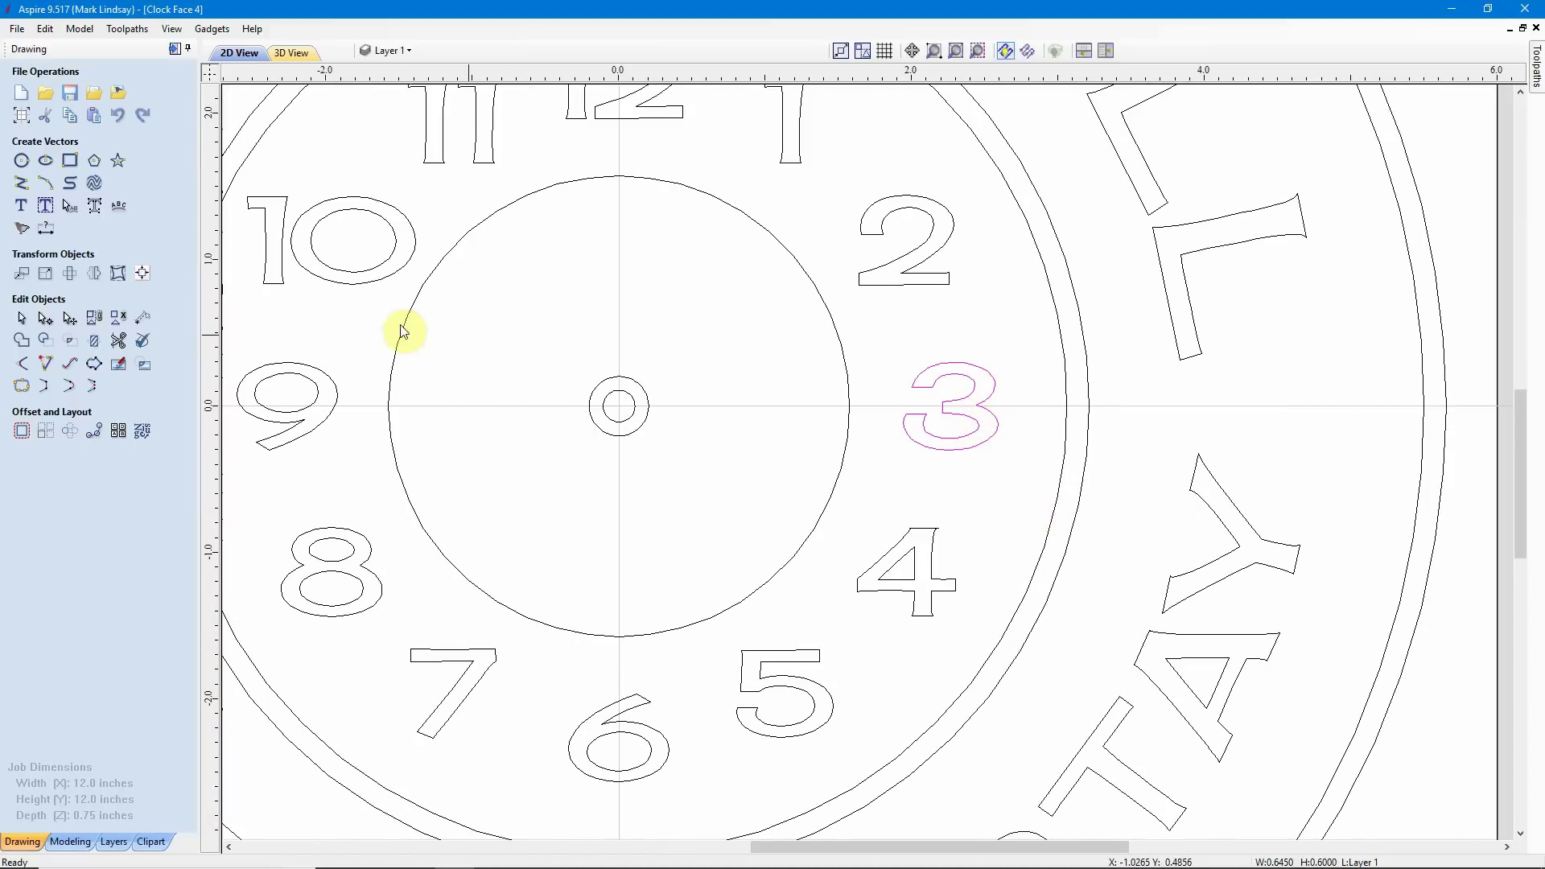
click(118, 320)
click(118, 321)
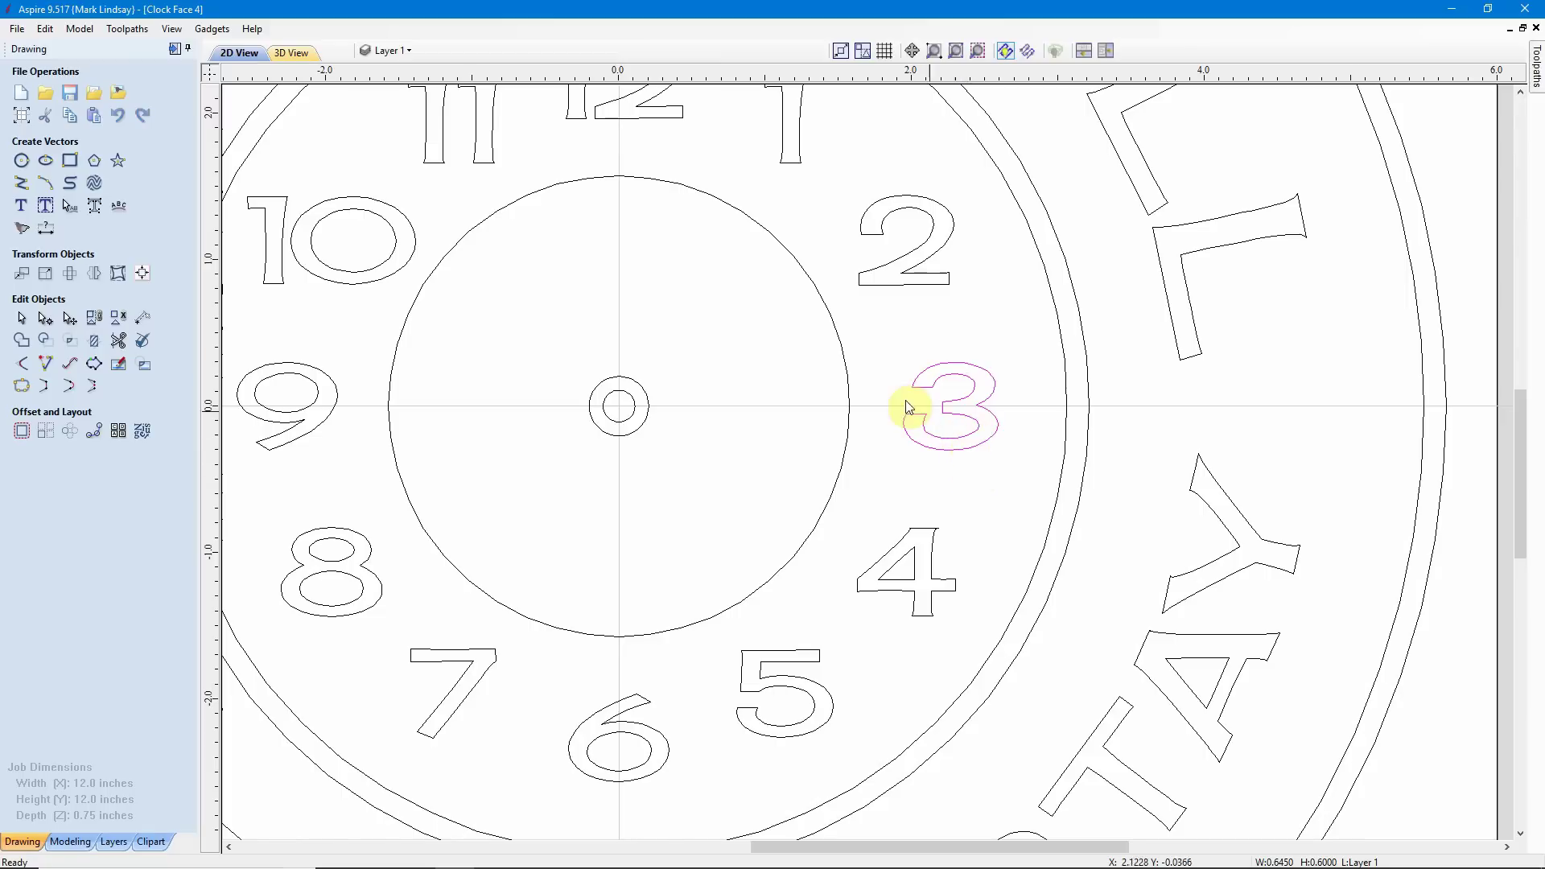
click(21, 207)
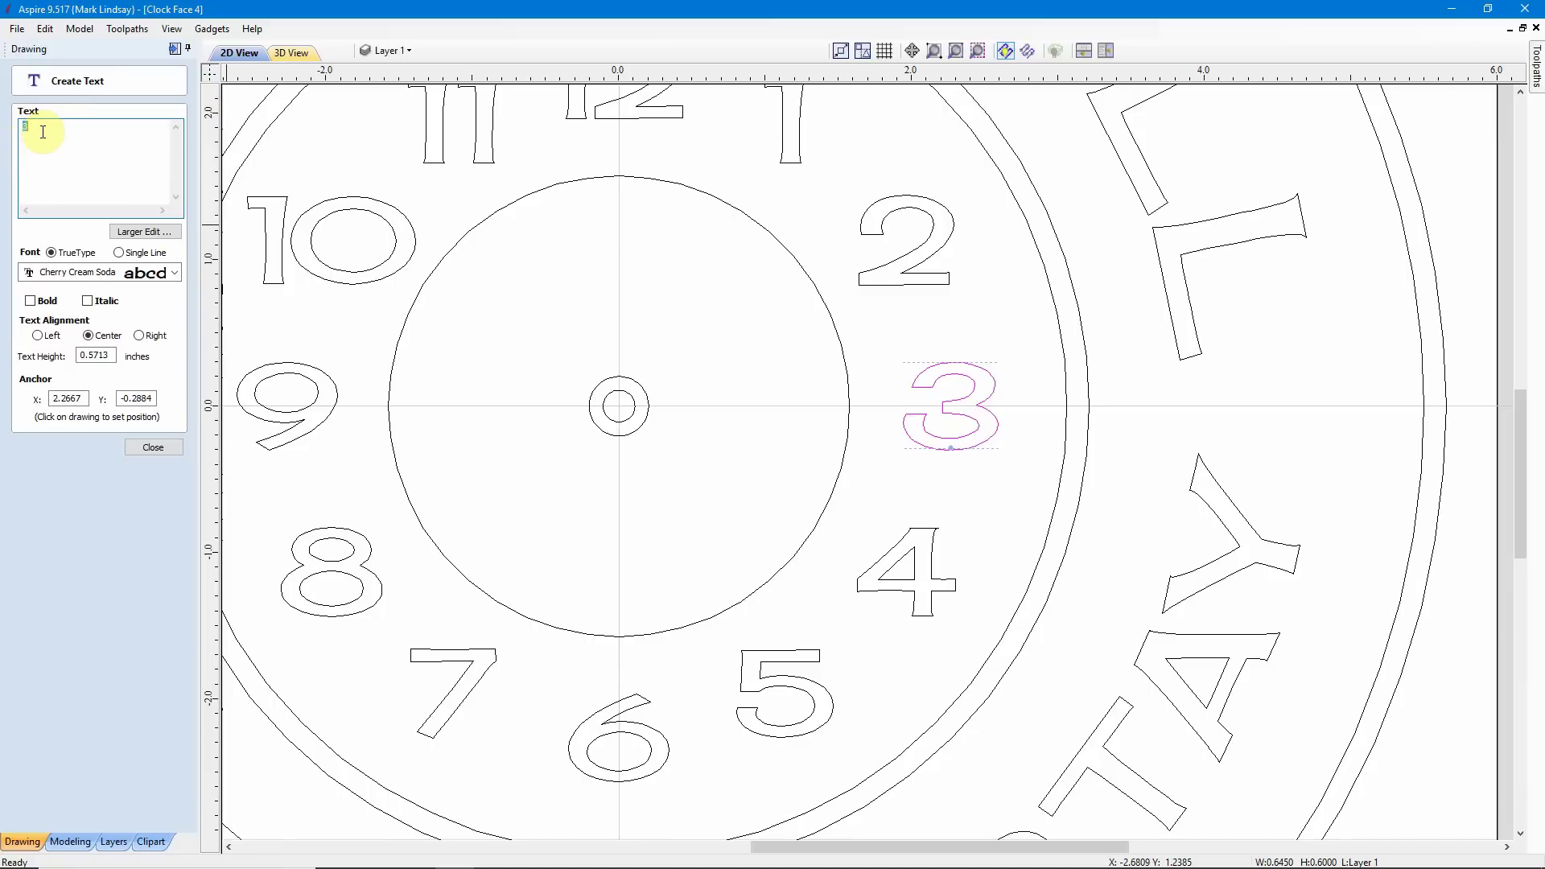
click(43, 132)
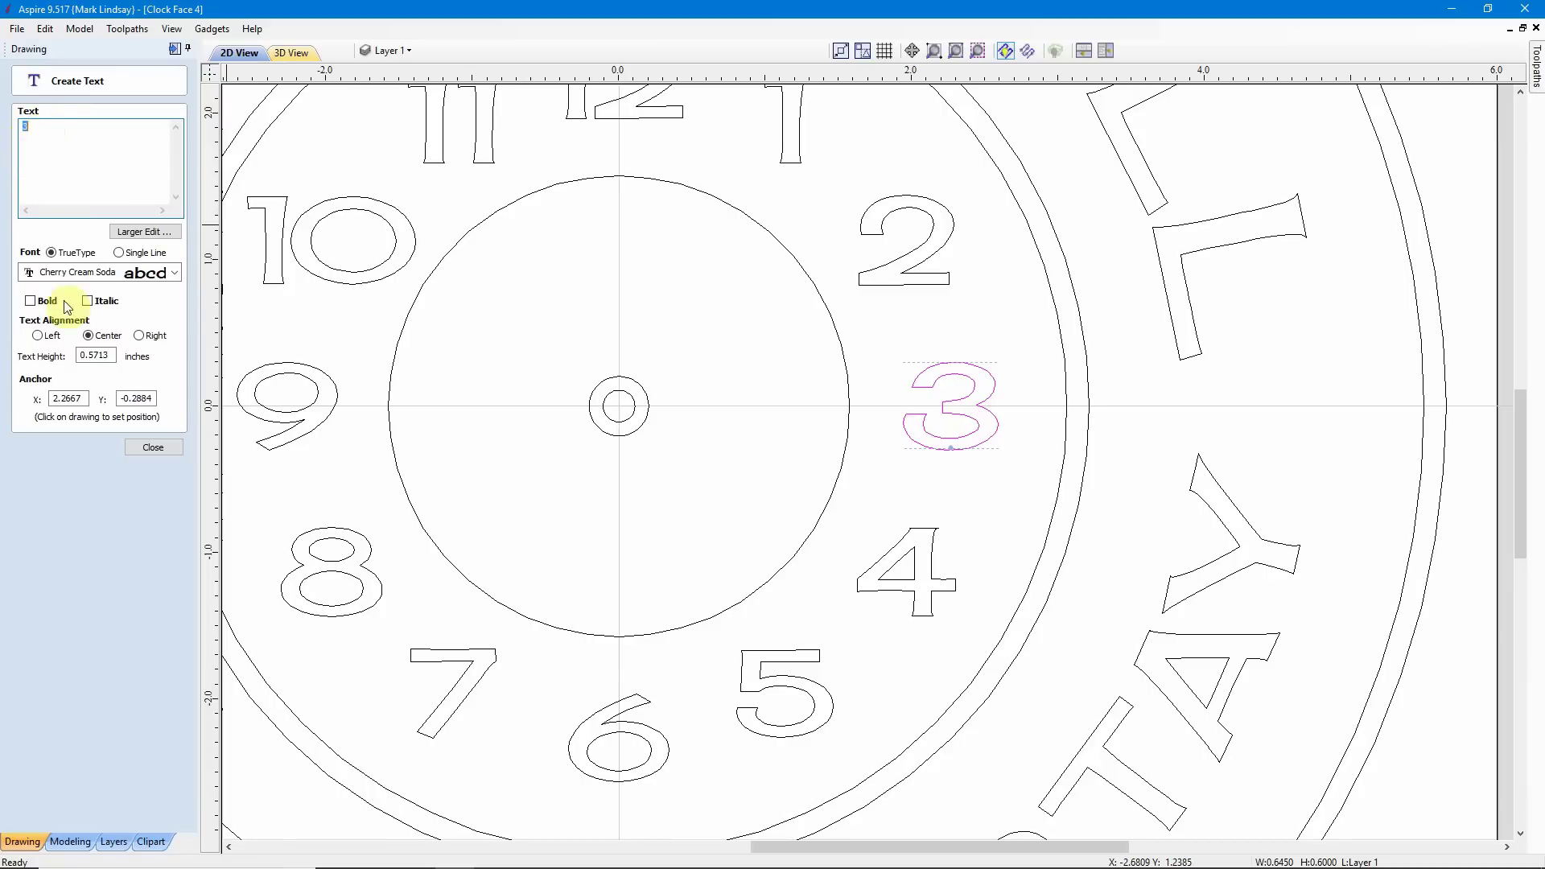
click(151, 451)
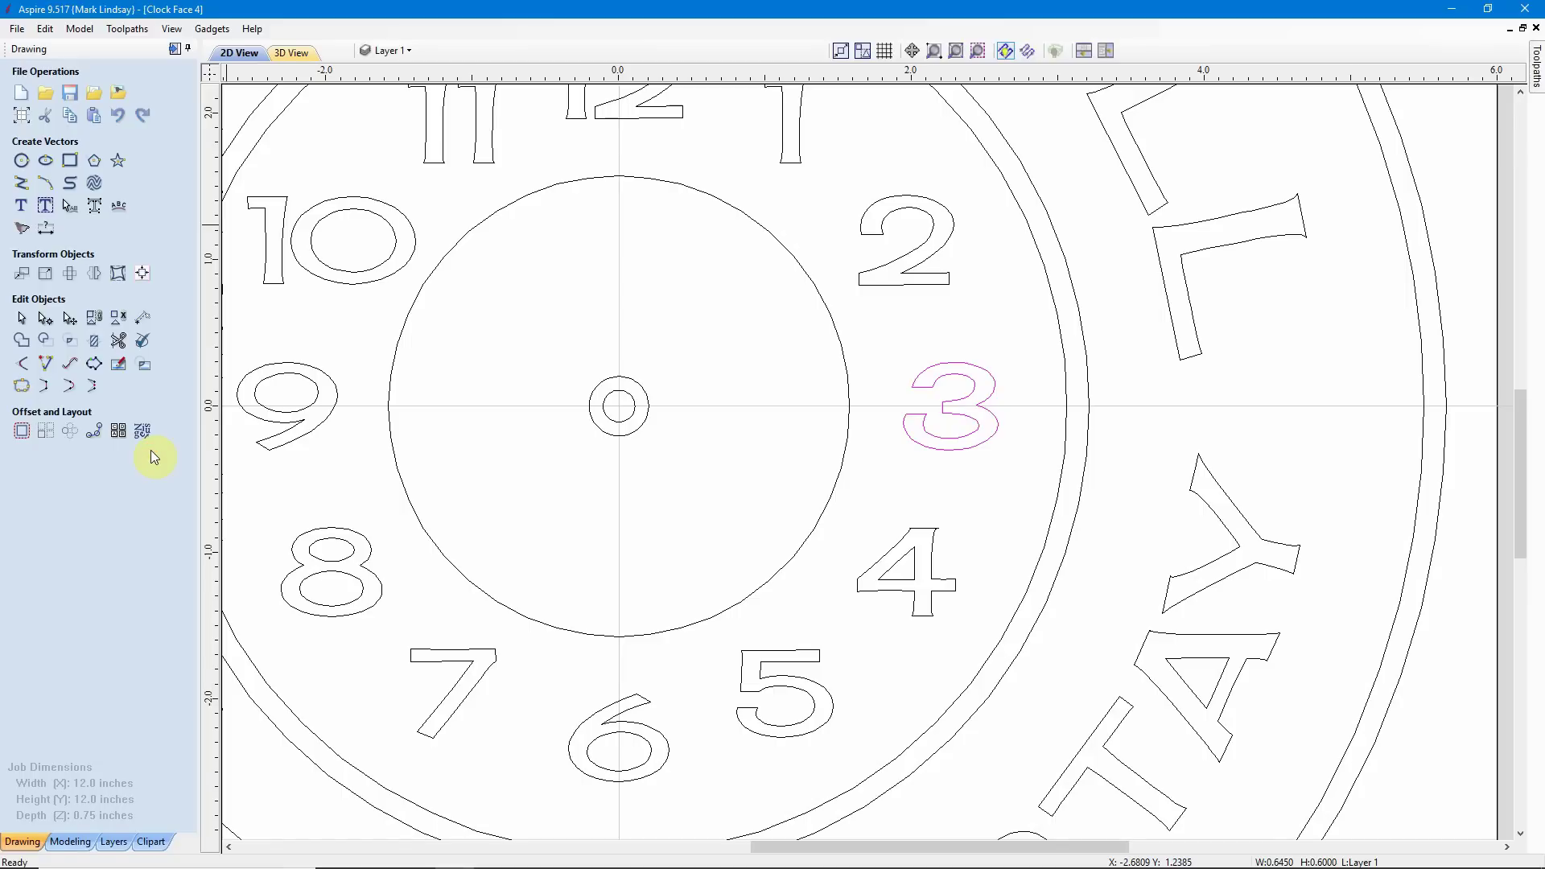
click(981, 464)
click(984, 448)
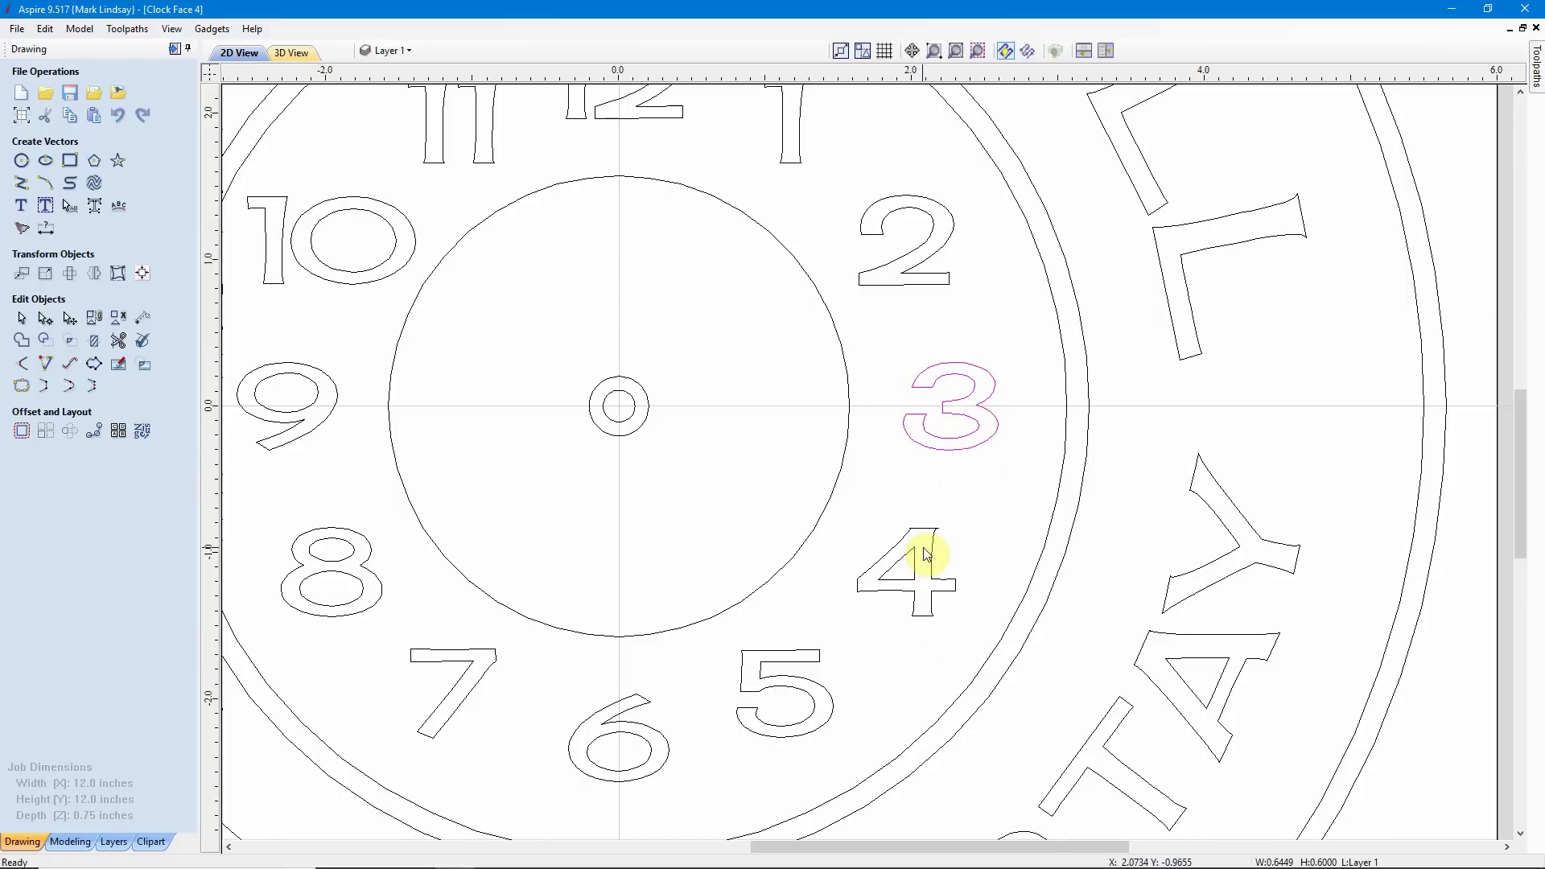
click(910, 562)
click(798, 652)
click(762, 667)
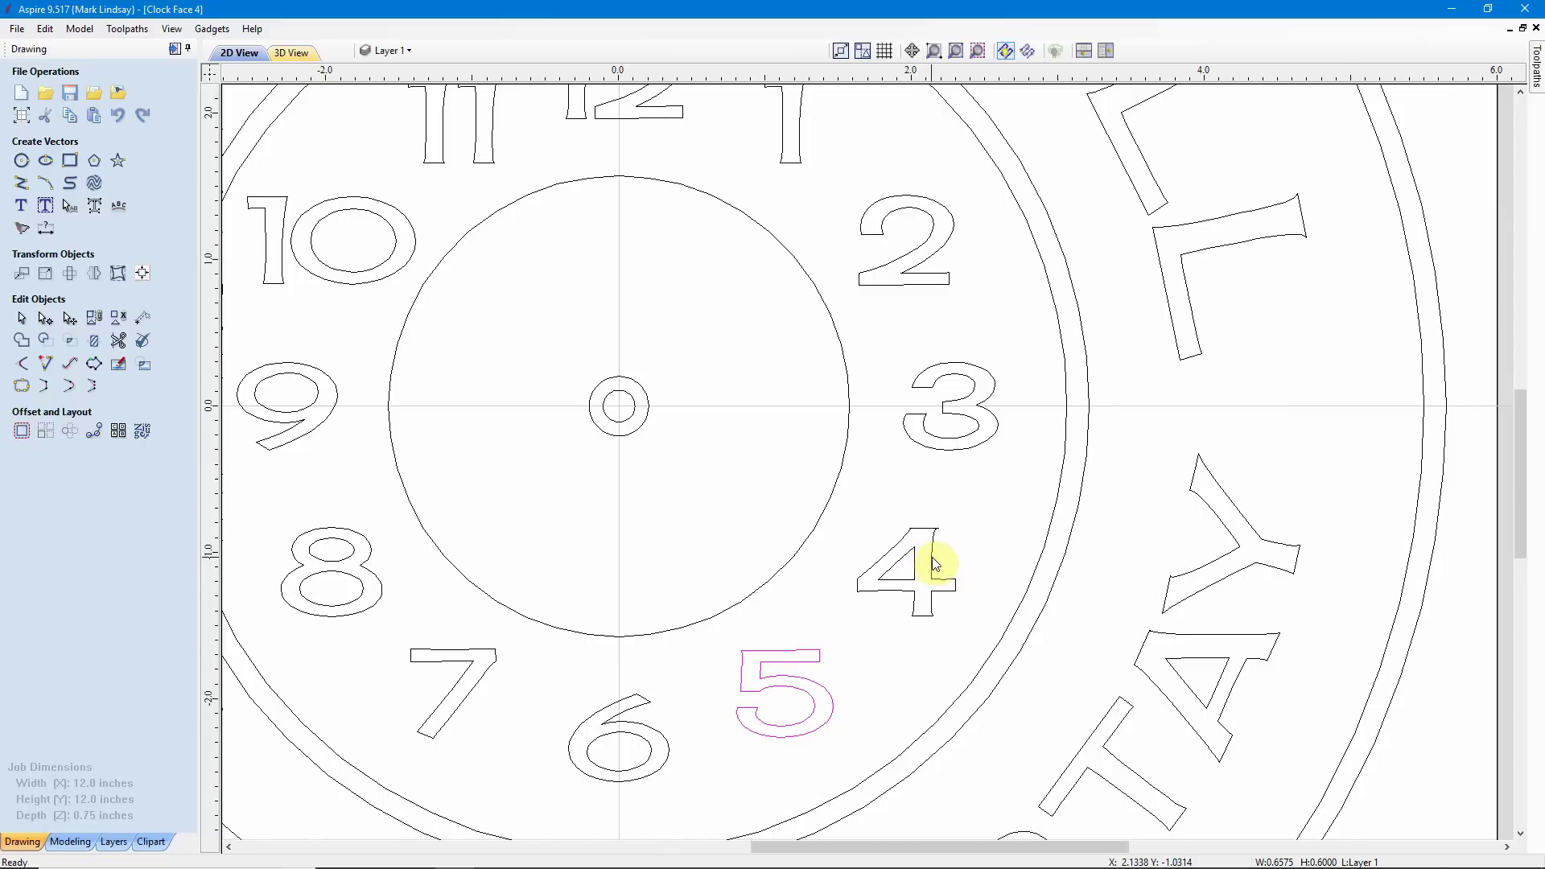
click(955, 529)
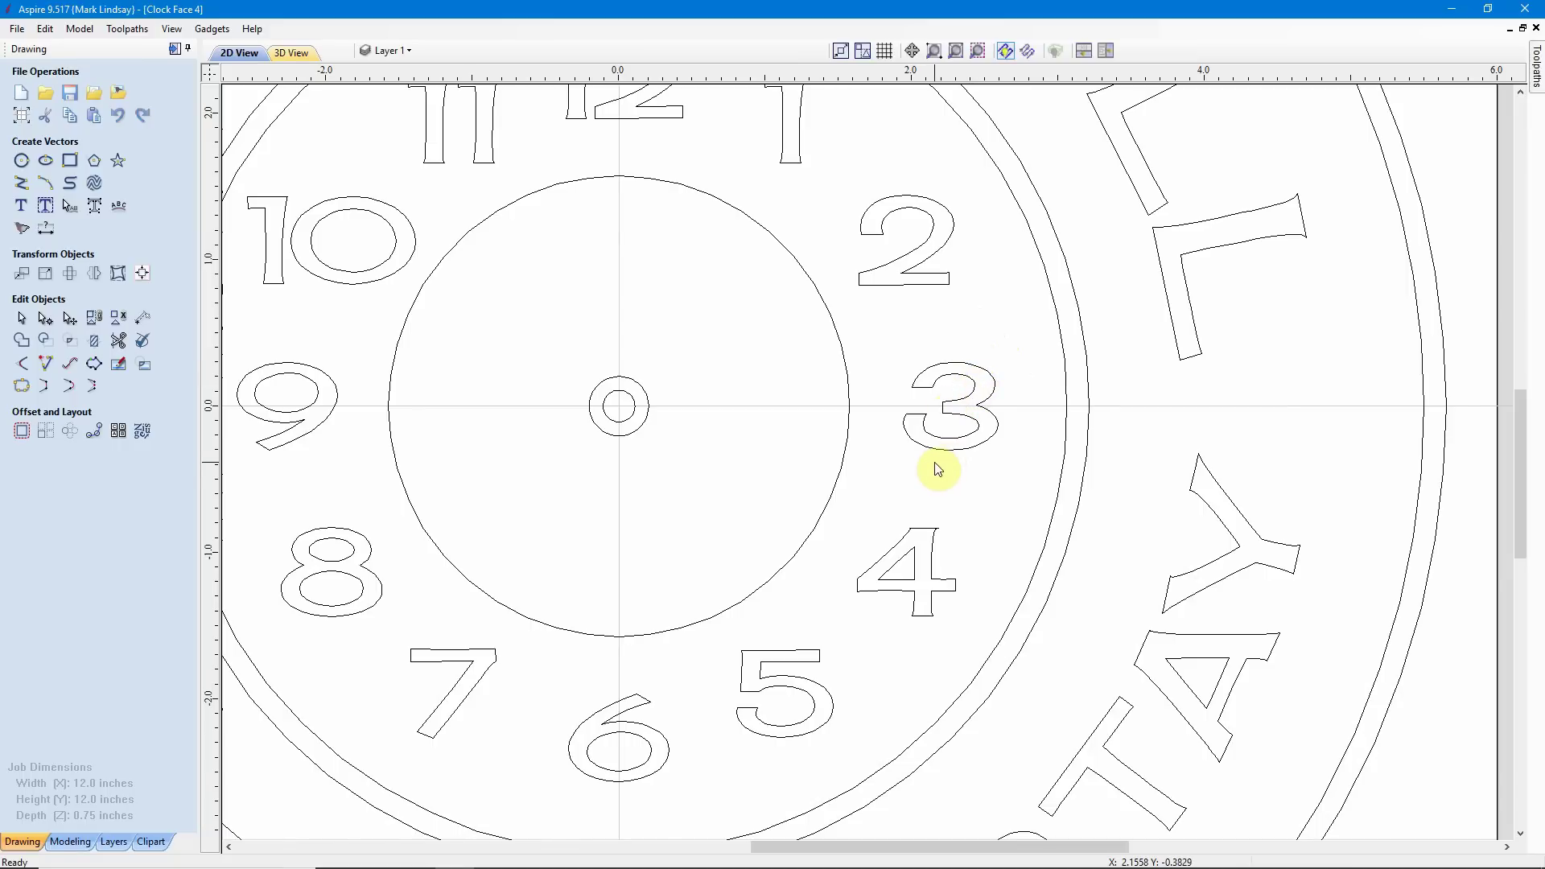
scroll(946, 457, down, 5)
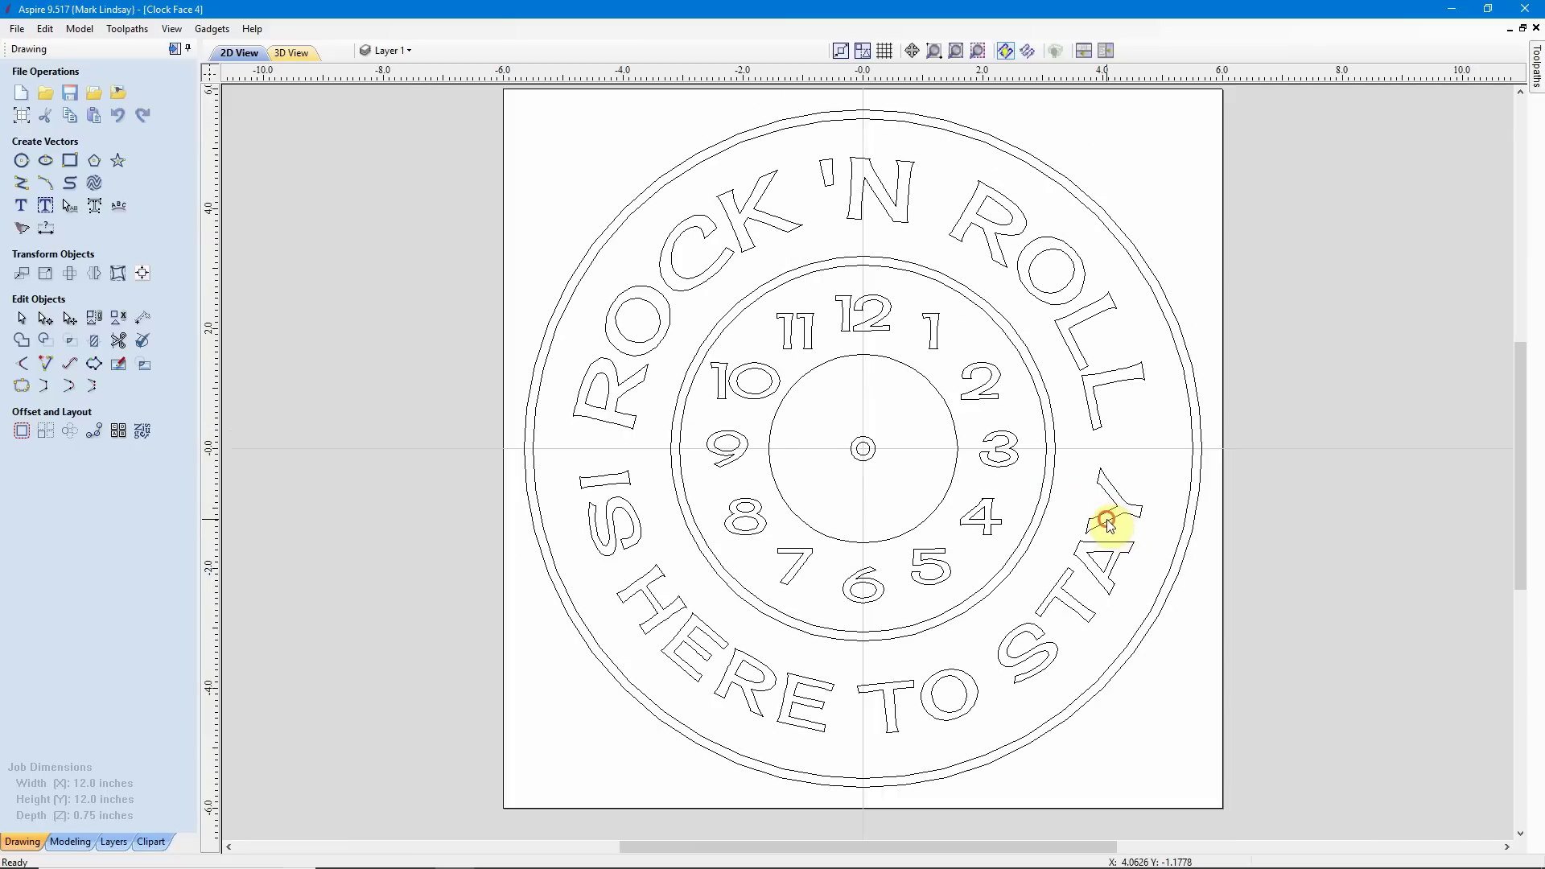
click(1115, 531)
click(1125, 561)
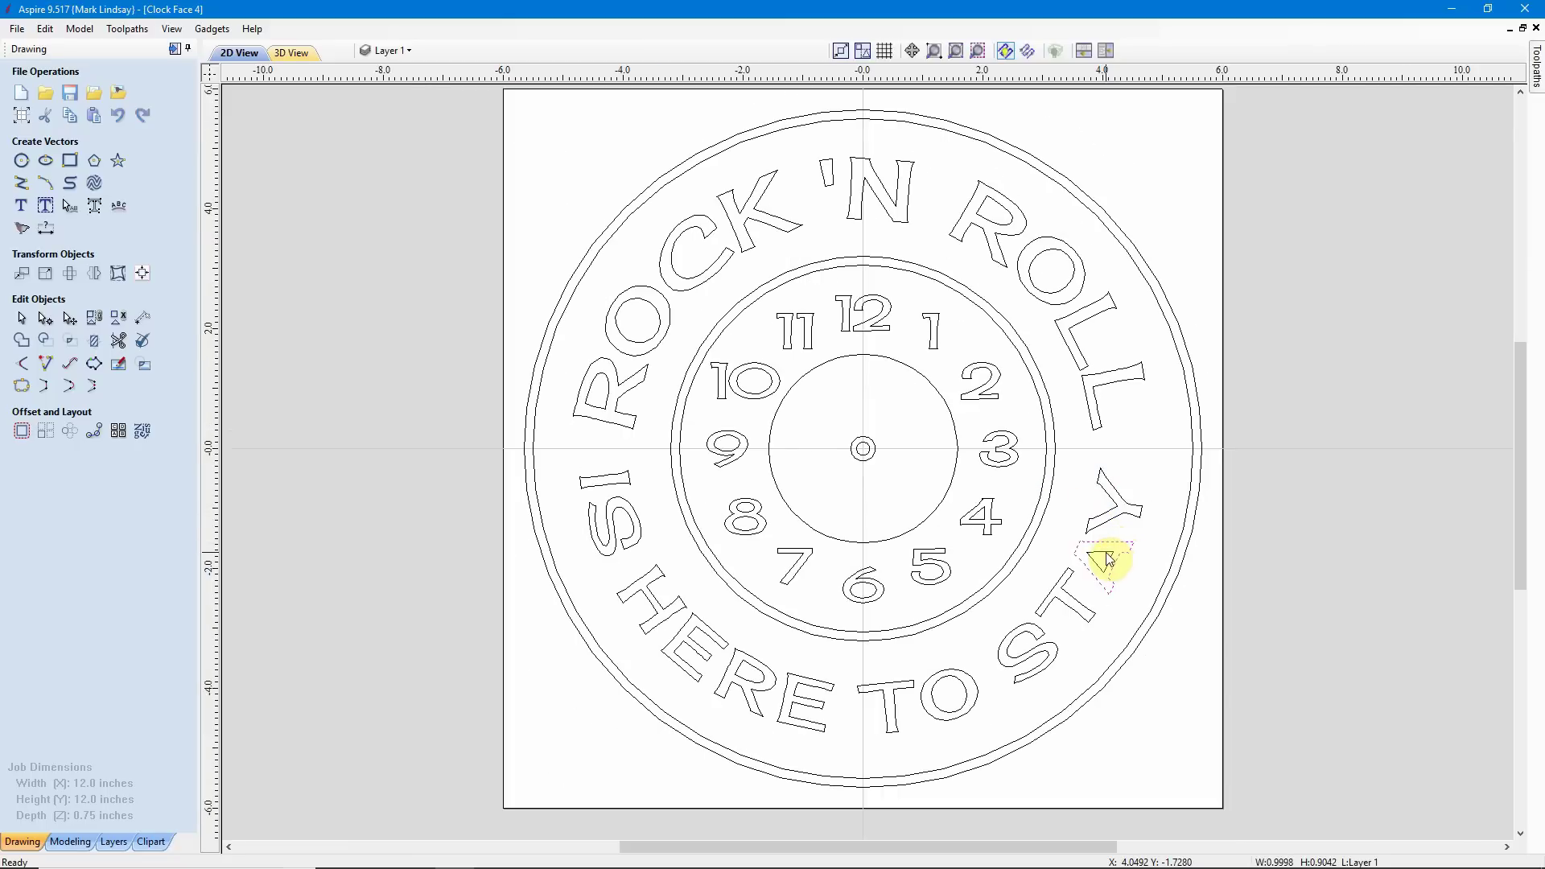
click(1105, 560)
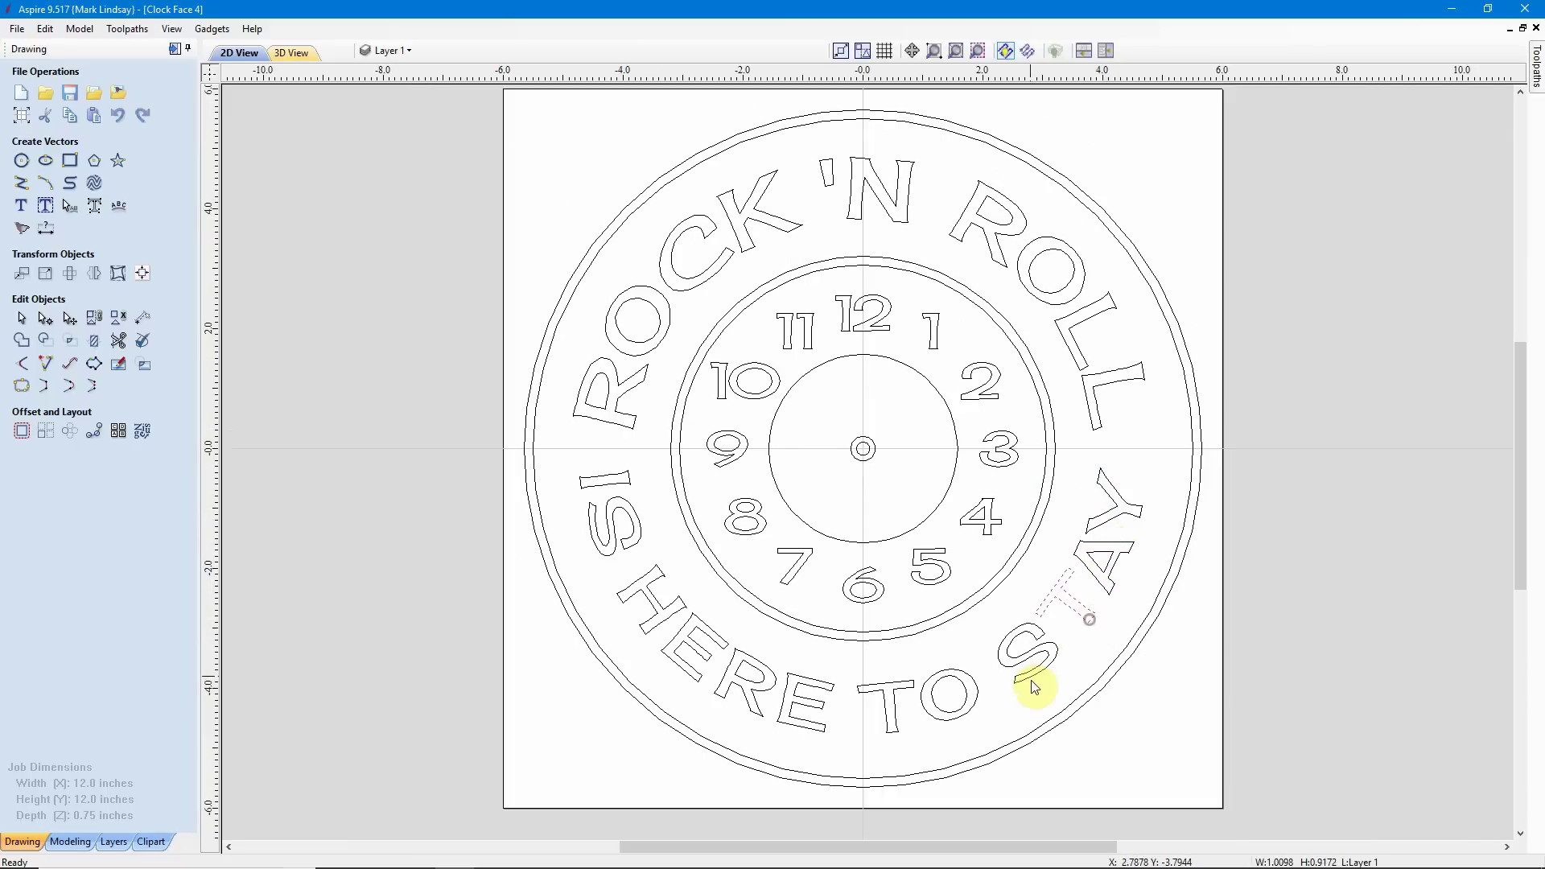
click(963, 646)
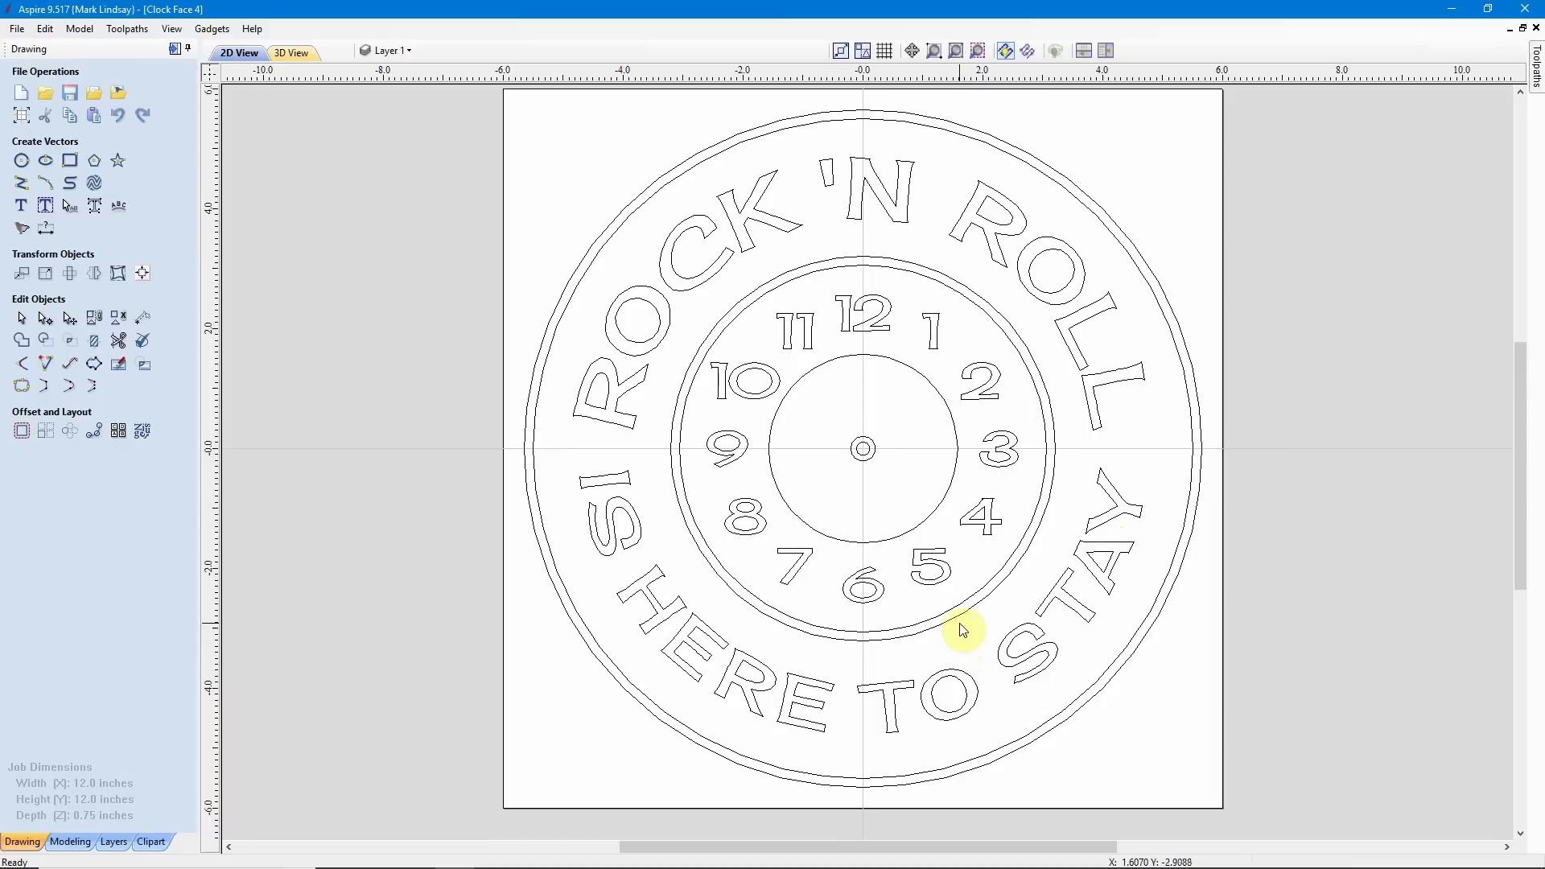
- Select all open vectors in the design via the right-click Selection menu
right_click(555, 141)
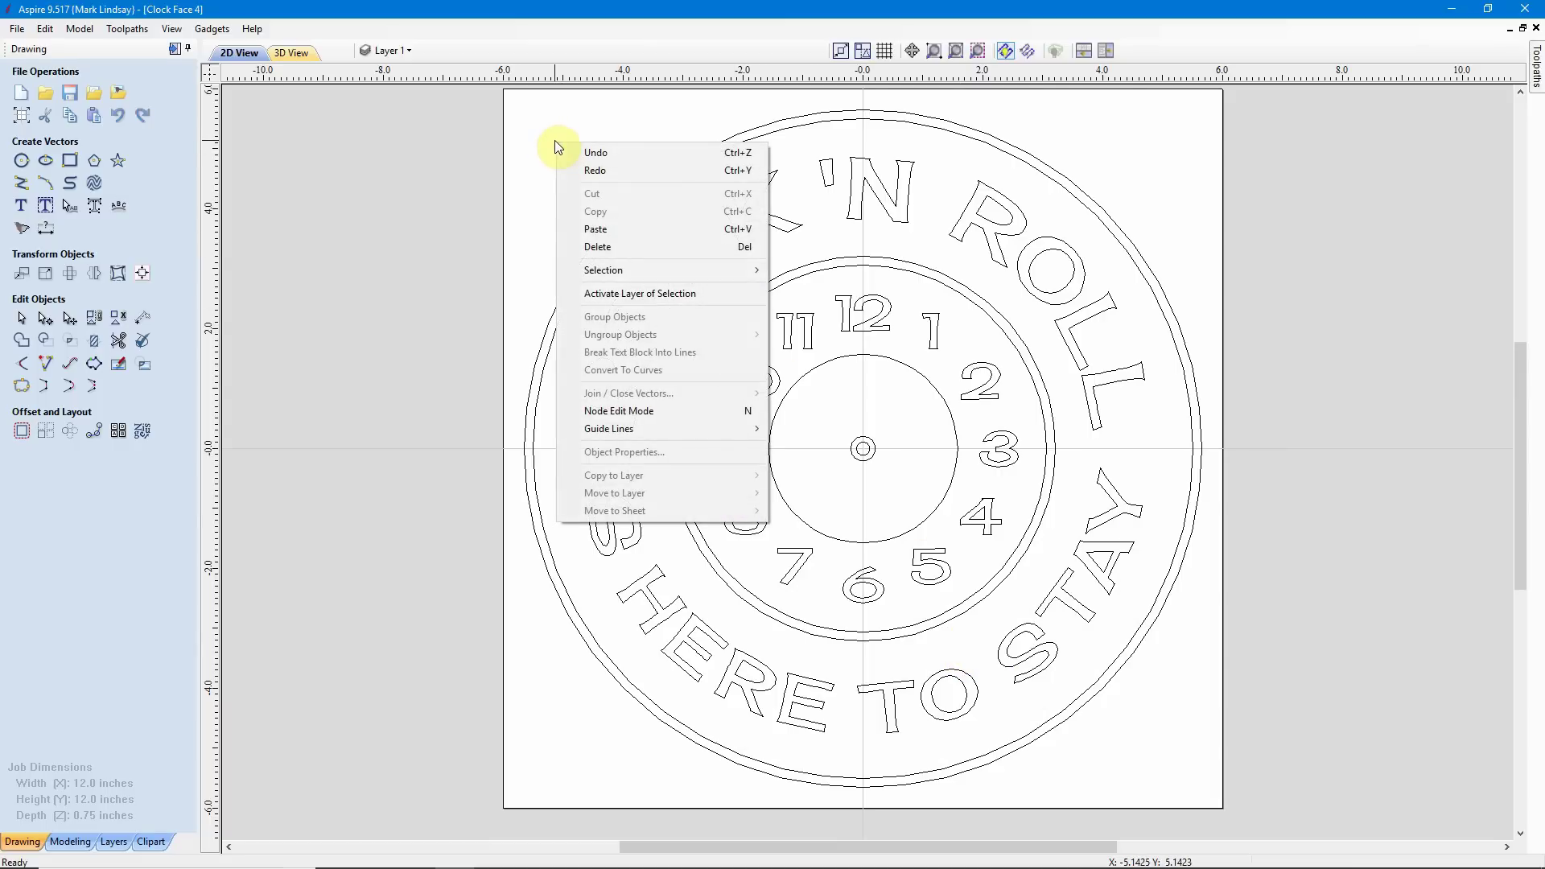
mouse_move(601, 271)
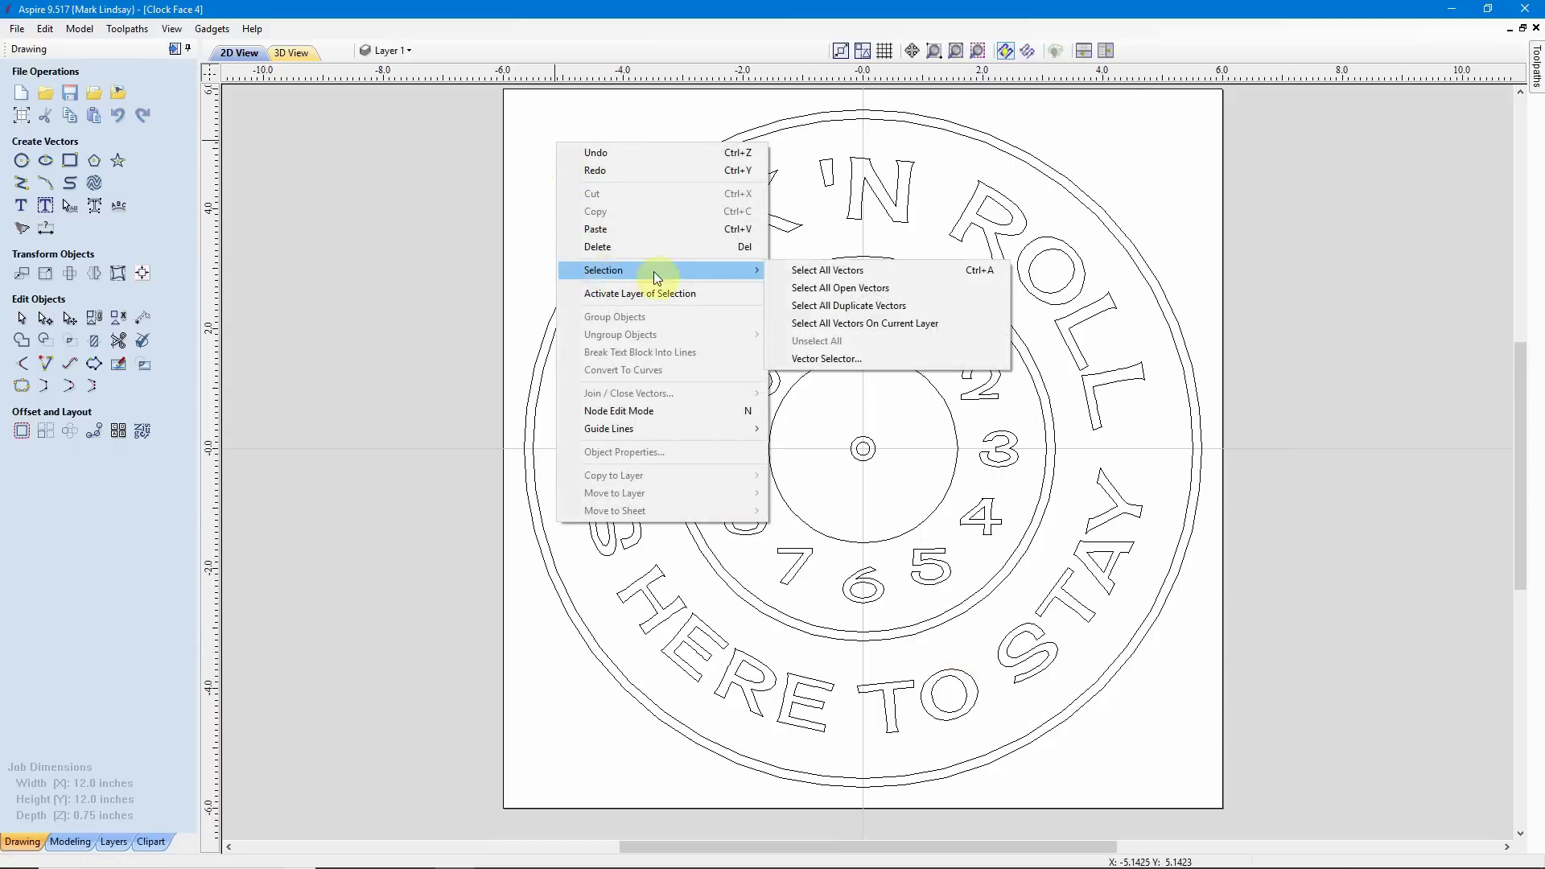
click(838, 289)
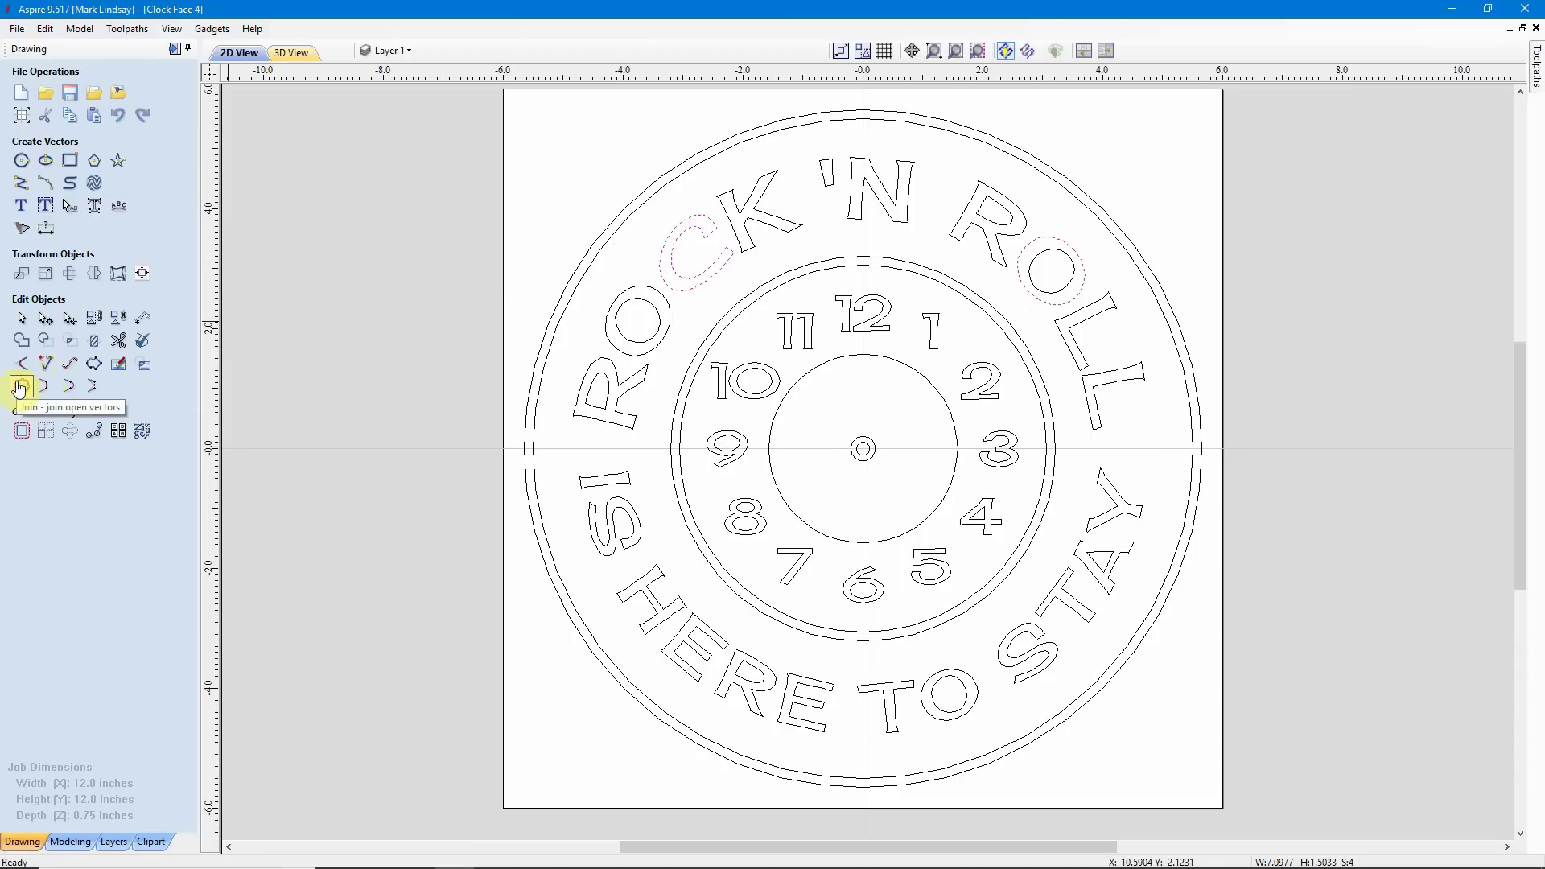
- Join the open C of ROCK and O of ROLL into closed vectors and verify each
click(19, 388)
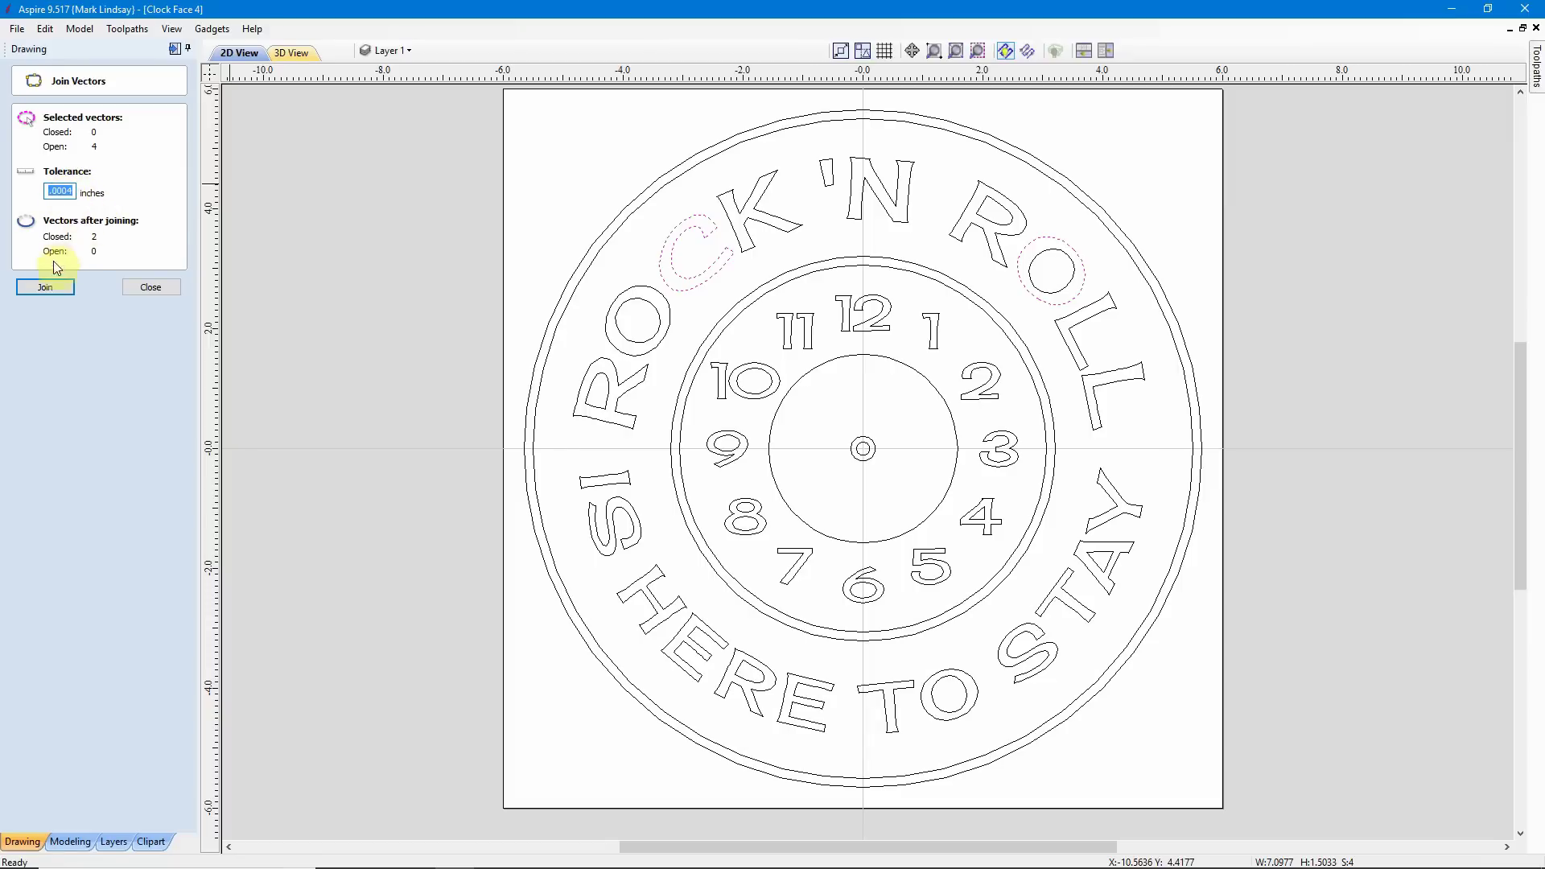
click(46, 288)
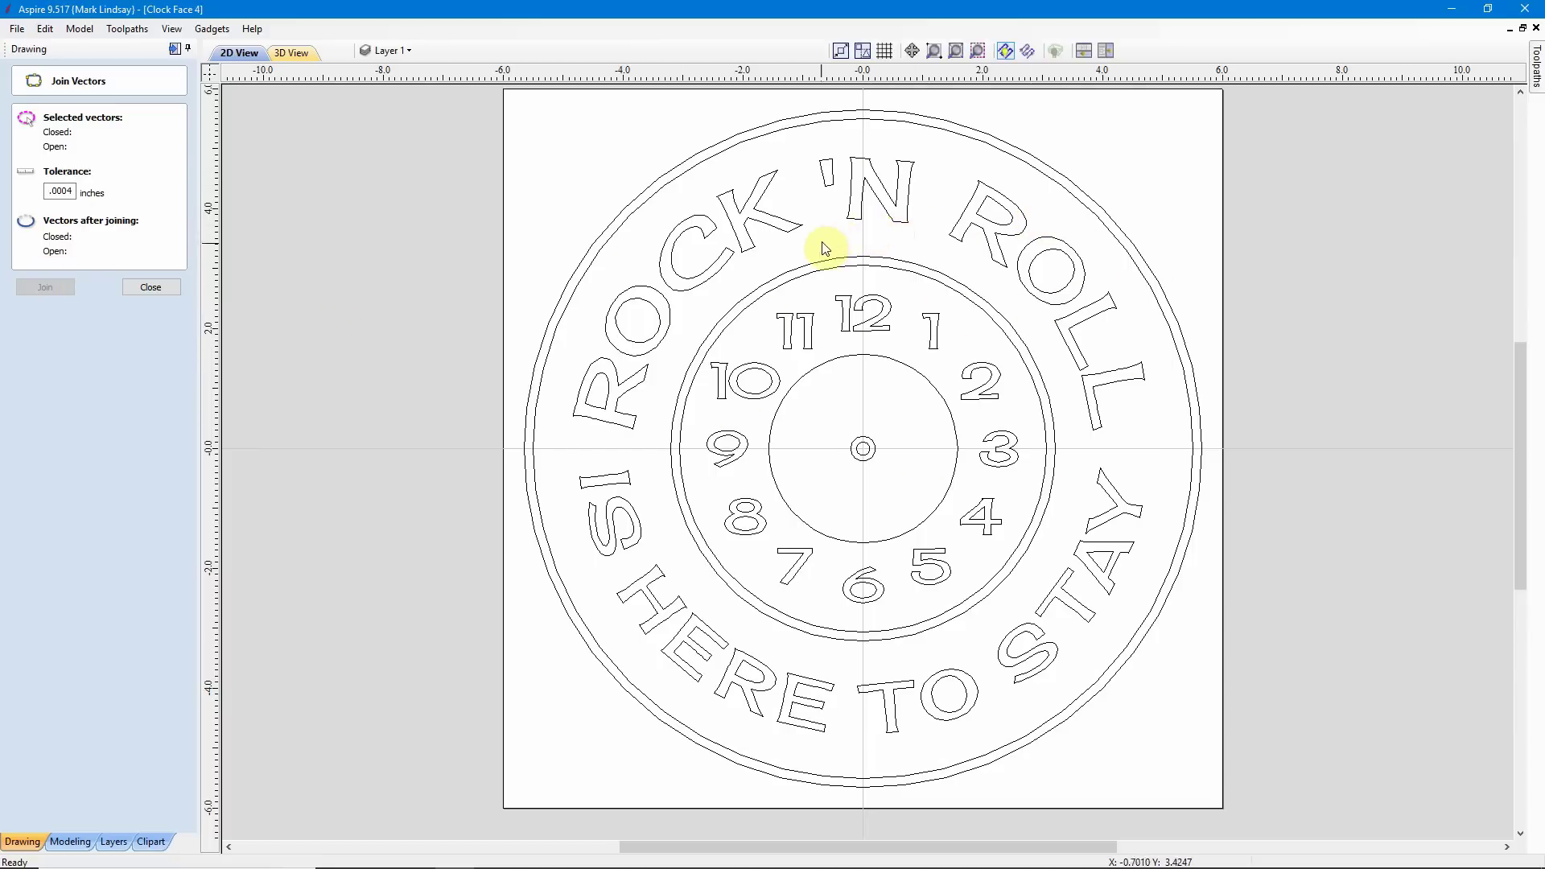
click(708, 287)
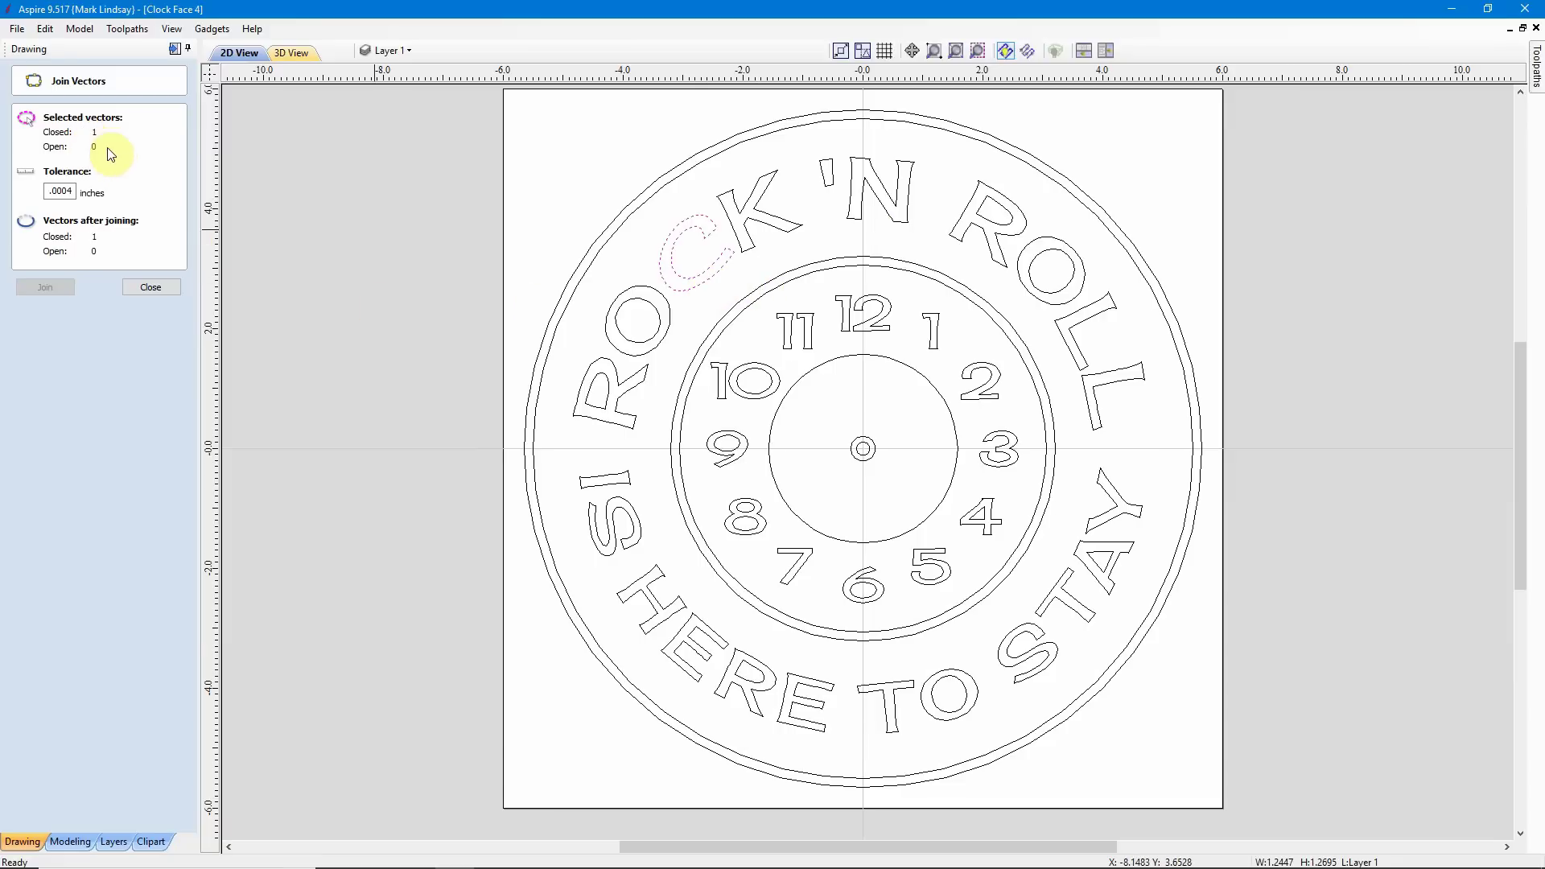
click(1043, 300)
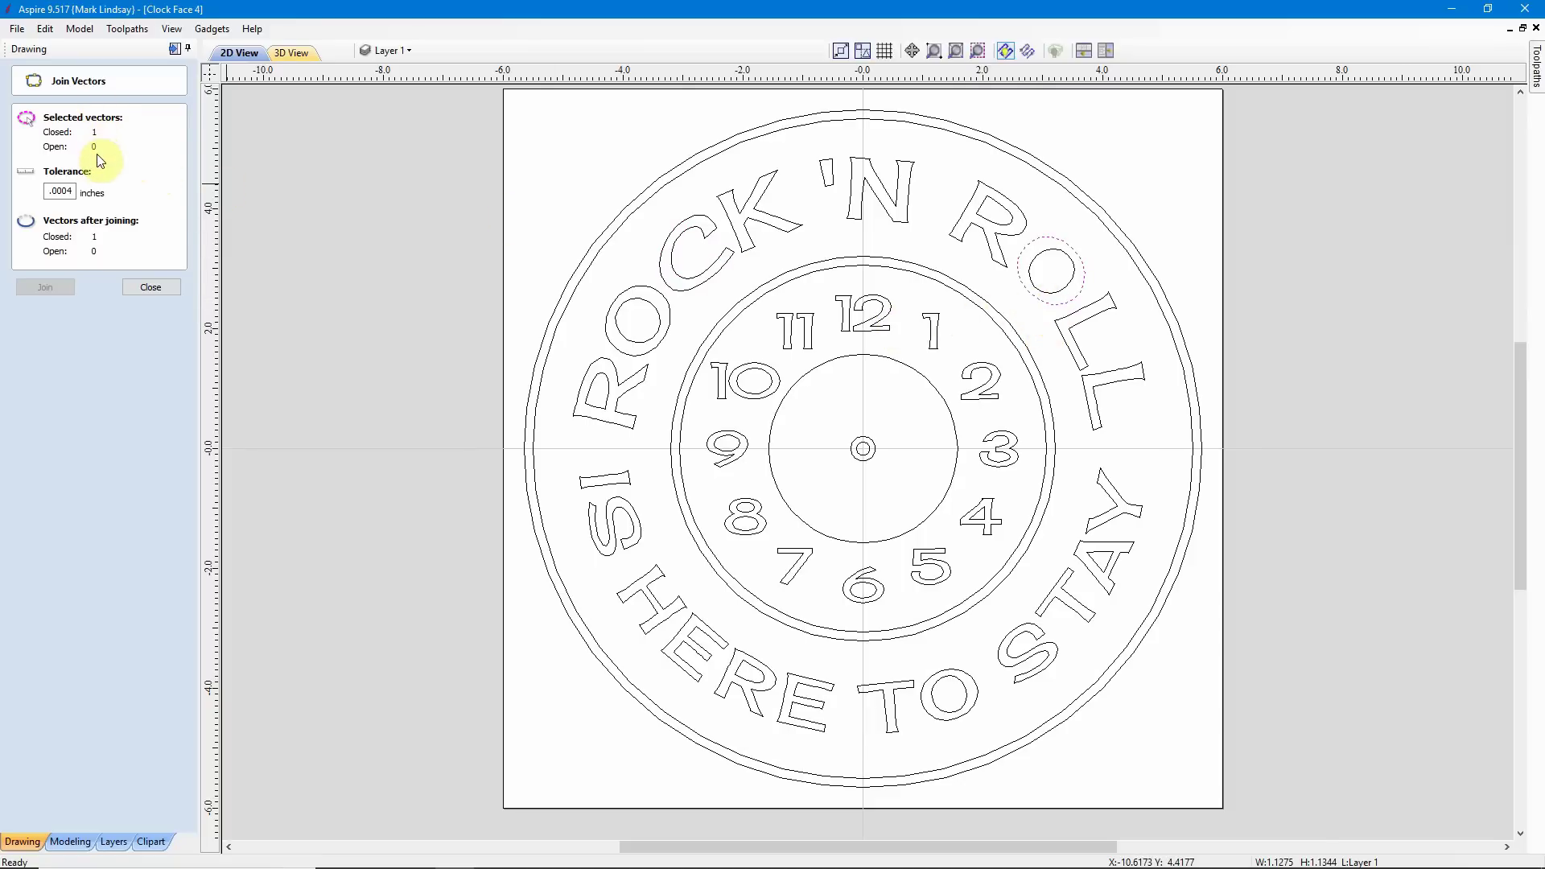
click(151, 289)
- Run Select All Open Vectors to confirm none remain, then select the two L's of ROLL
click(402, 376)
right_click(374, 276)
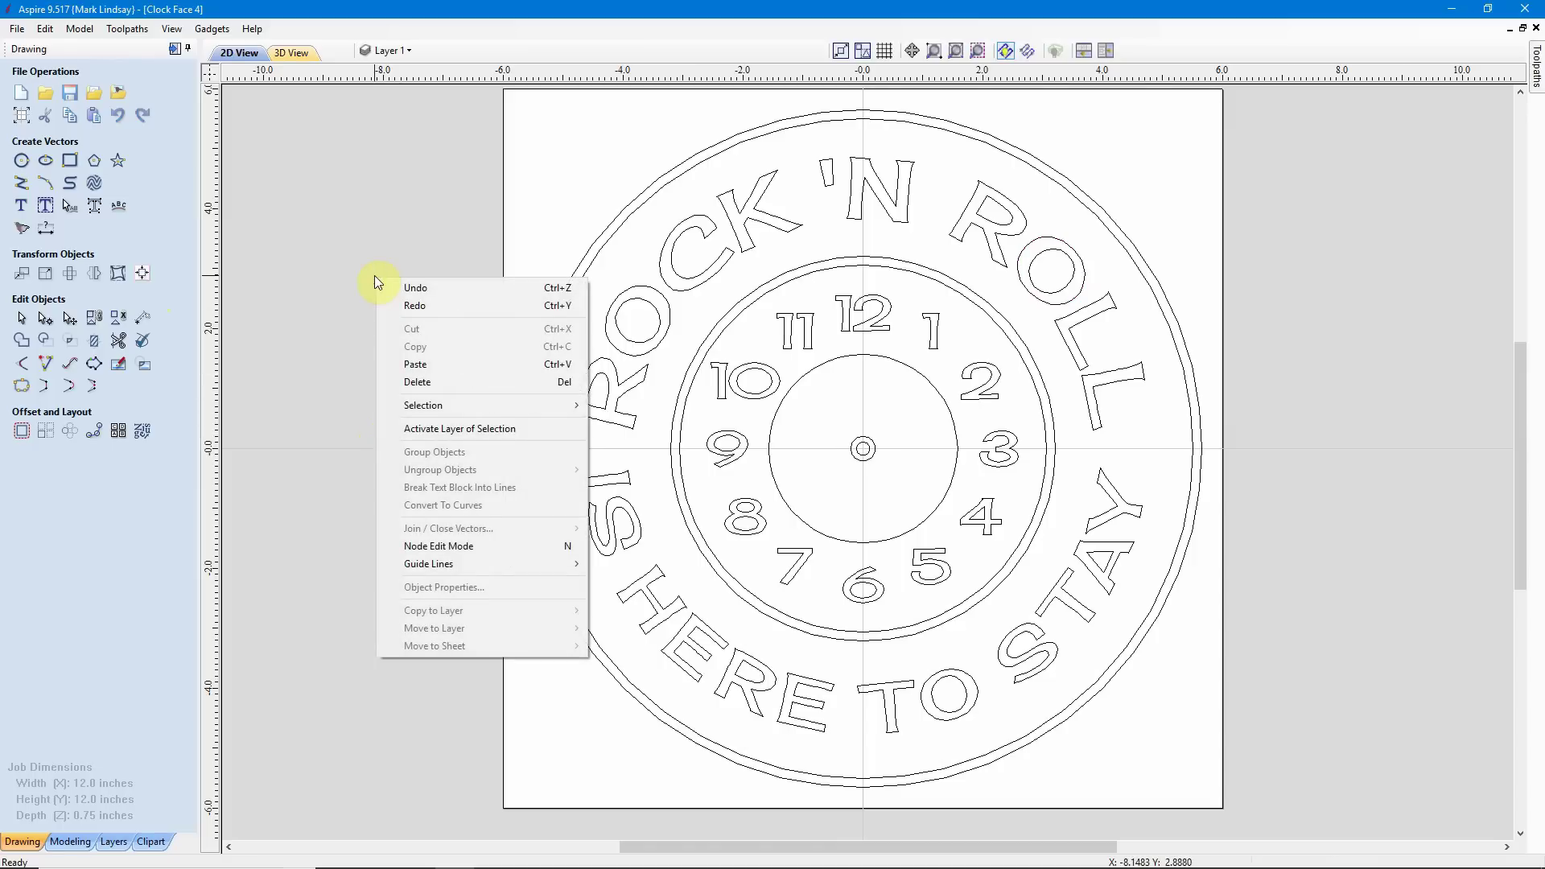
mouse_move(493, 405)
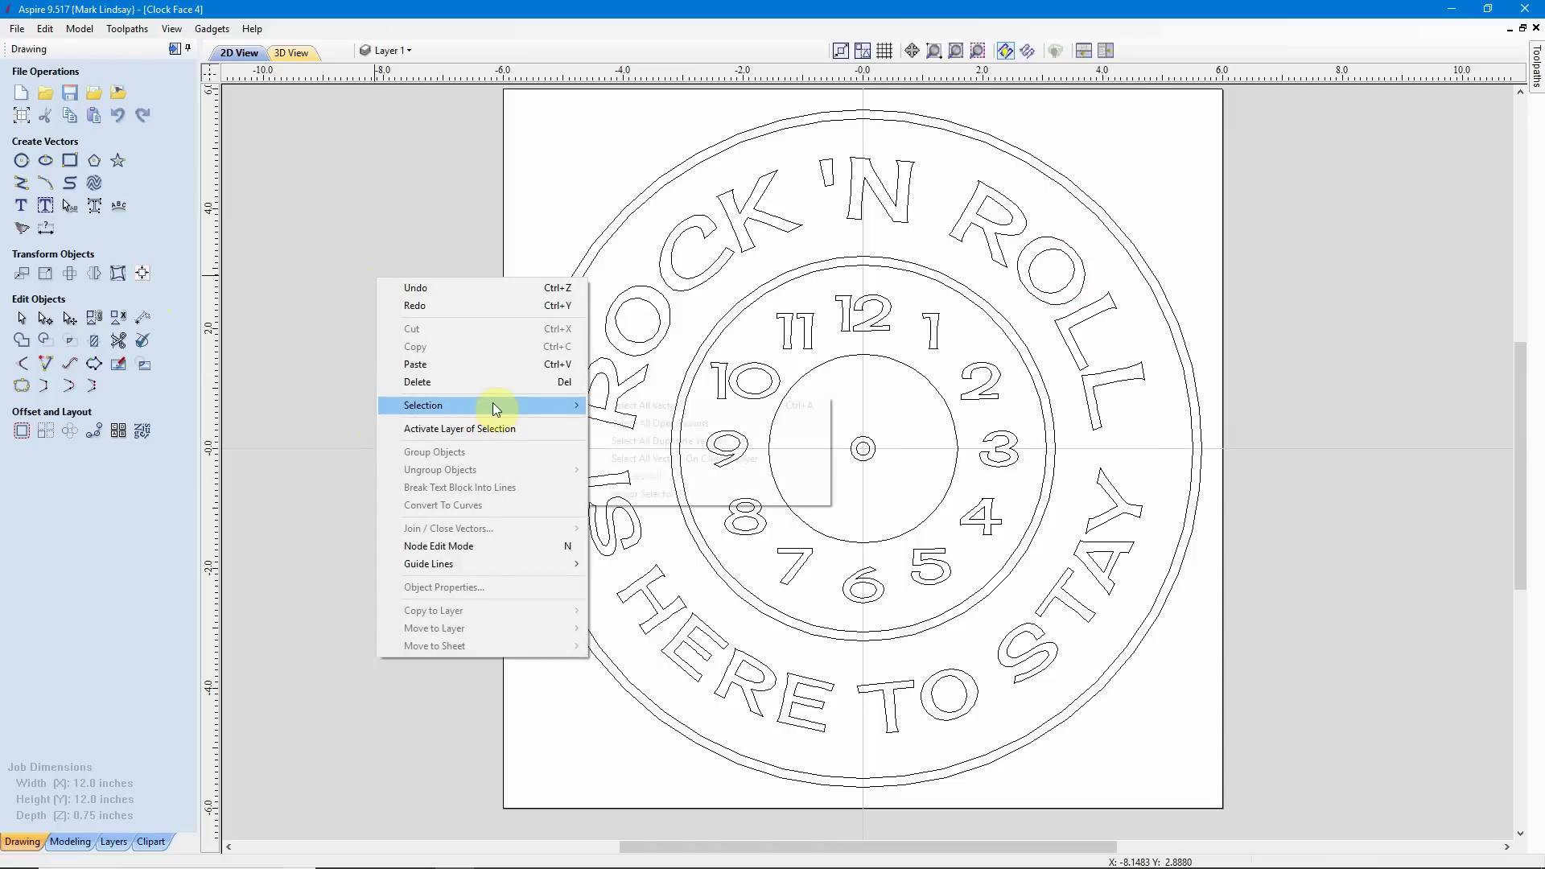
click(674, 425)
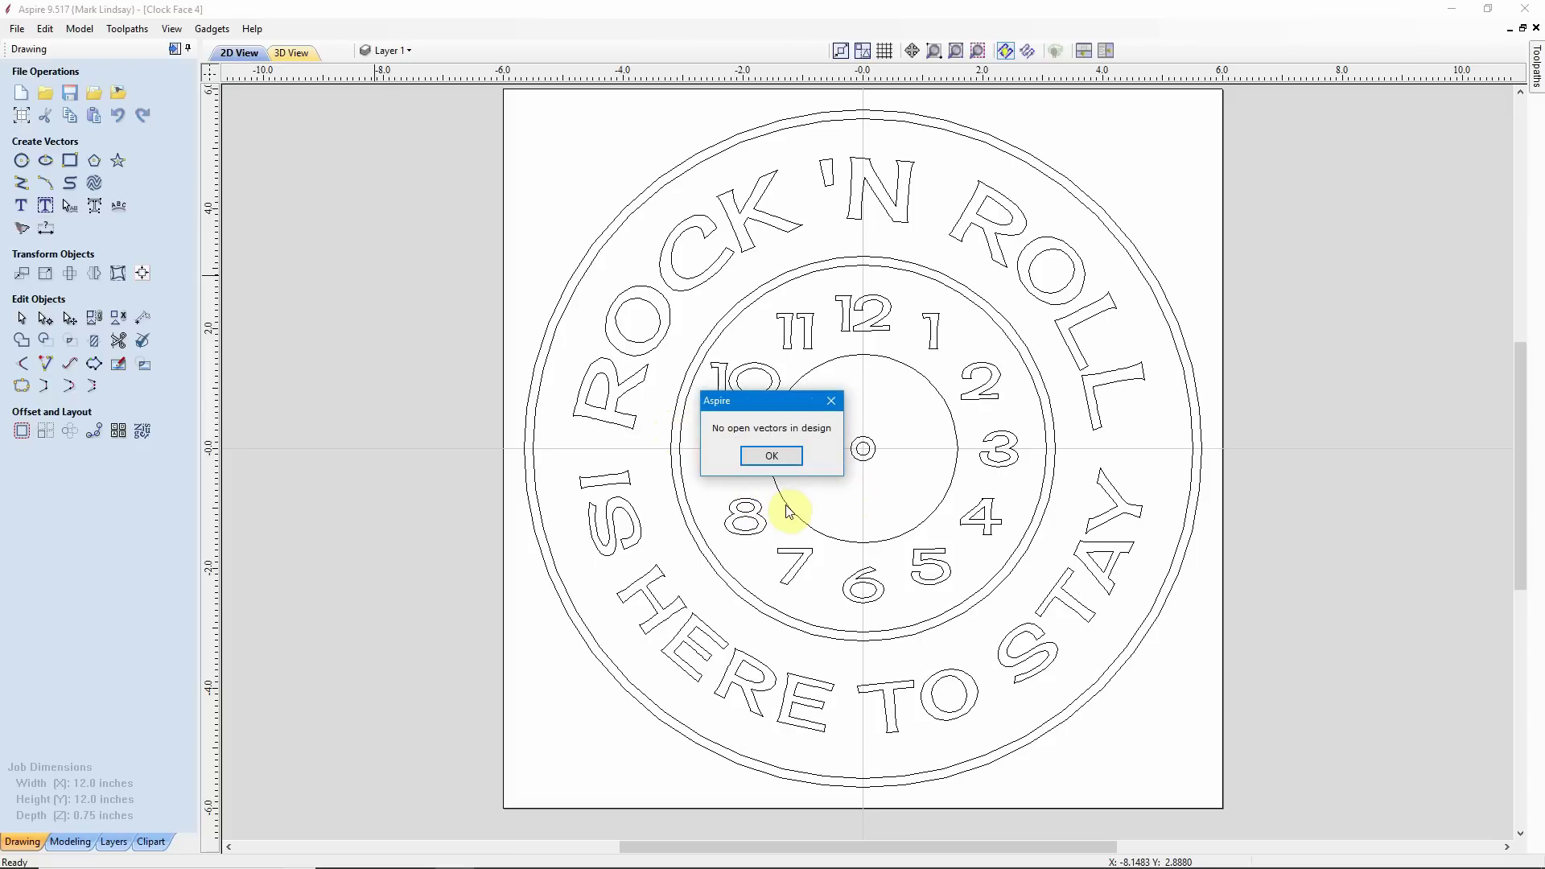
click(771, 458)
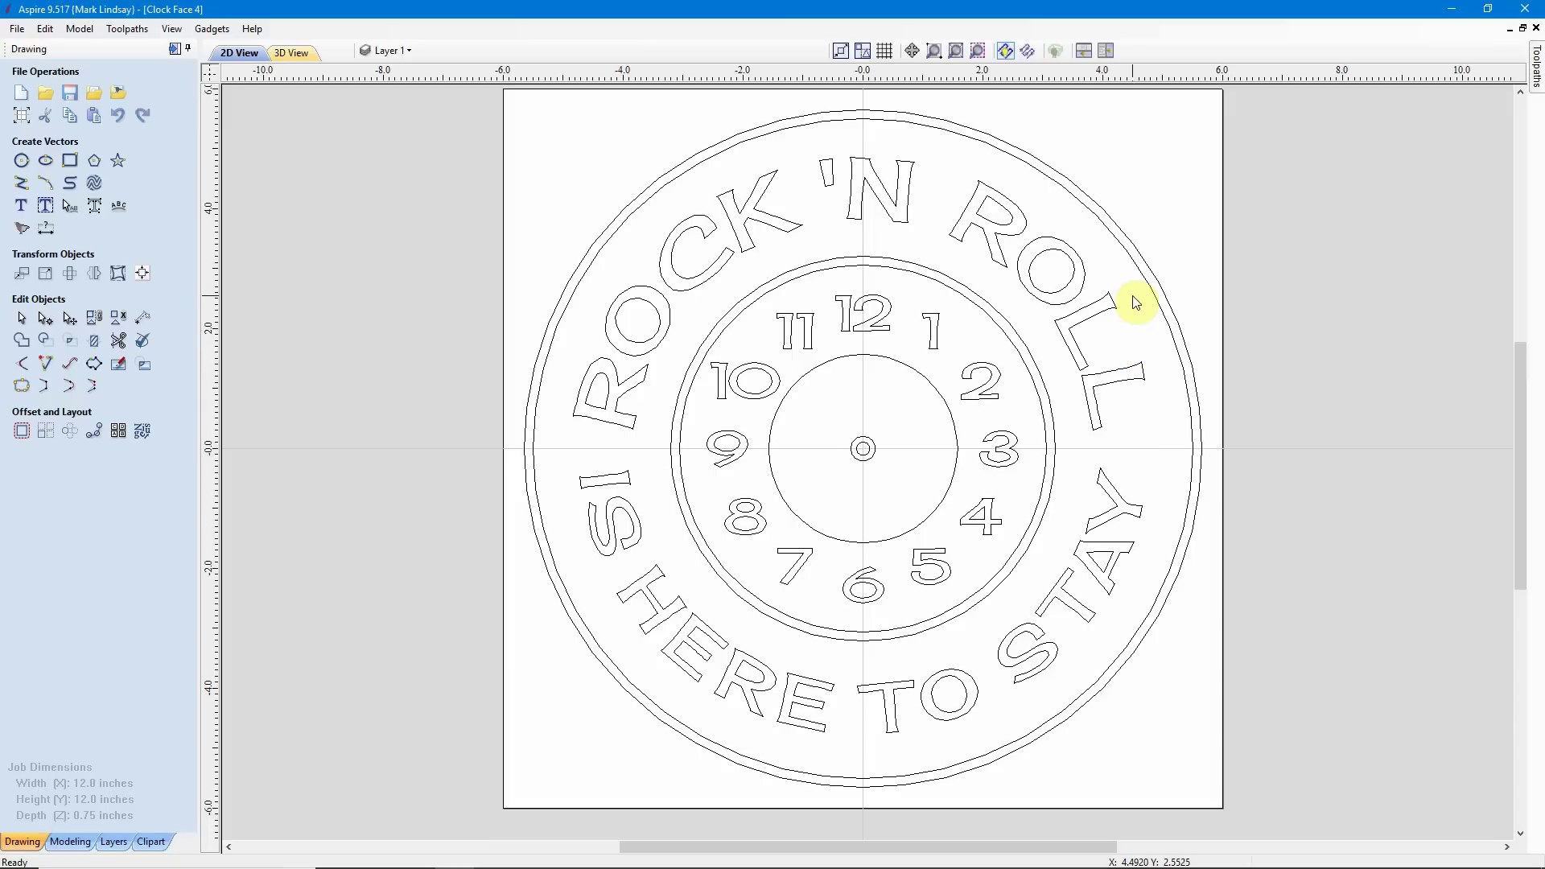
drag(1132, 303, 1084, 395)
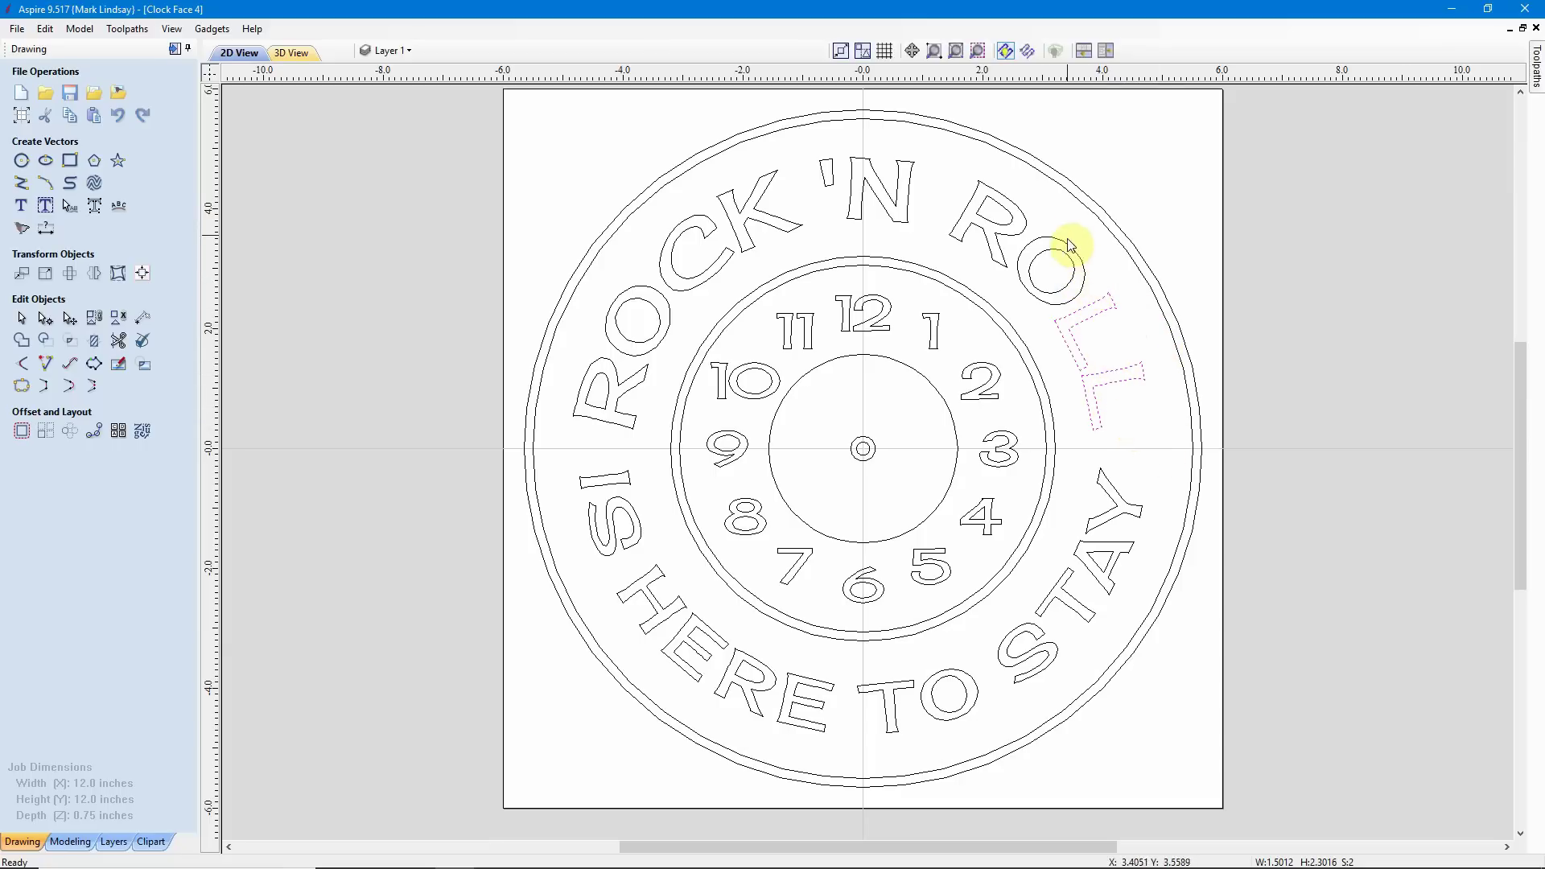
- Add the O, C, K, ', N and remaining ROCK letters to the selection and group them
drag(1070, 226, 996, 218)
shift+drag(920, 168, 707, 242)
shift+drag(649, 324, 600, 400)
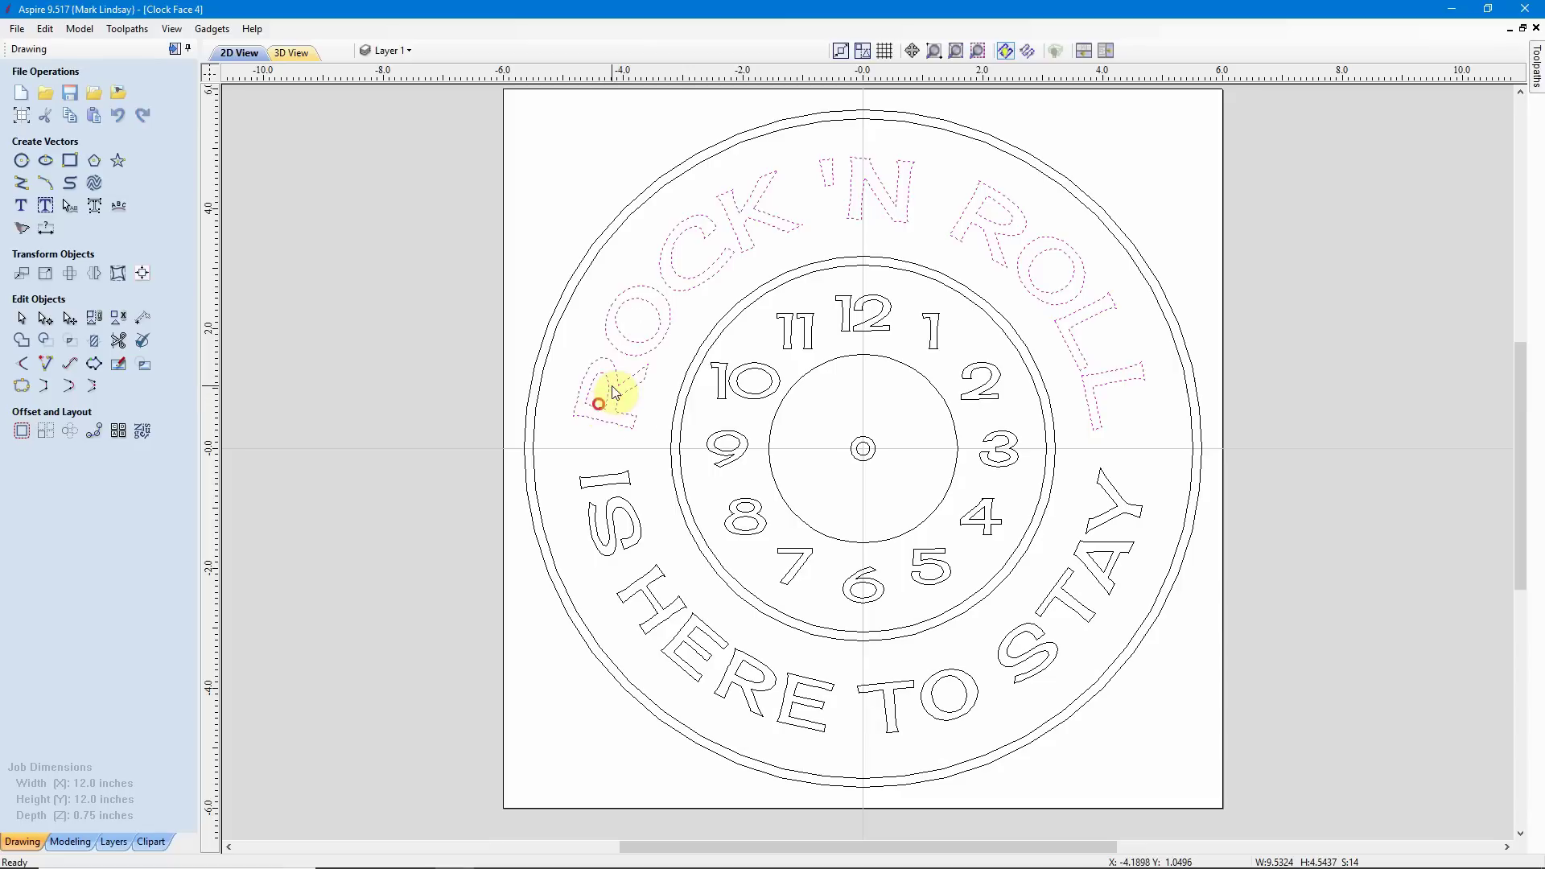
click(91, 318)
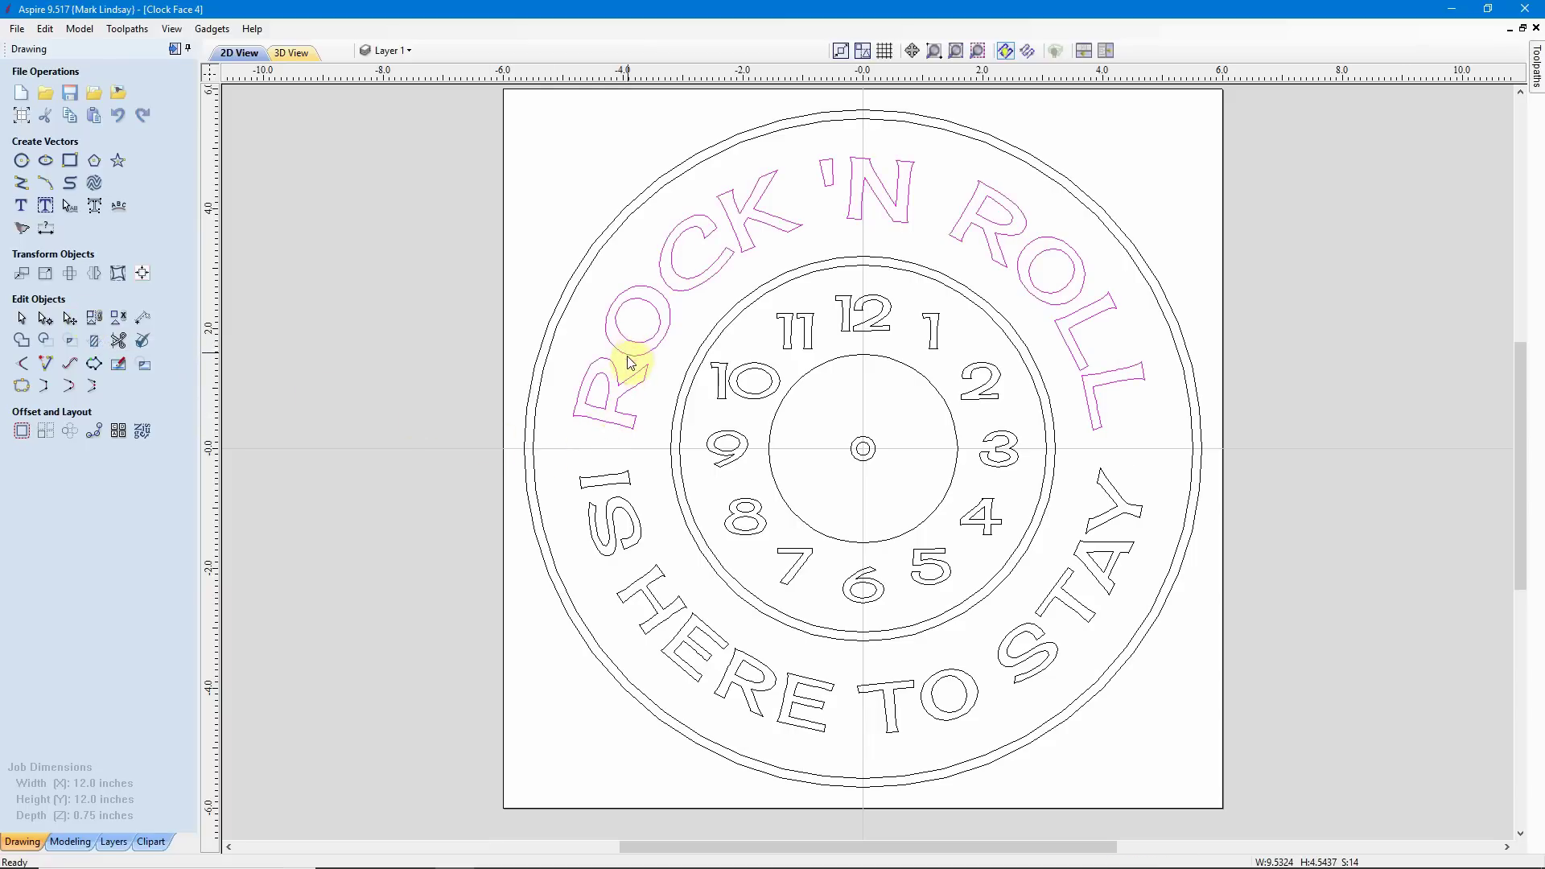
- Click the lettering twice to verify ROCK 'N ROLL selects as one group
click(1173, 171)
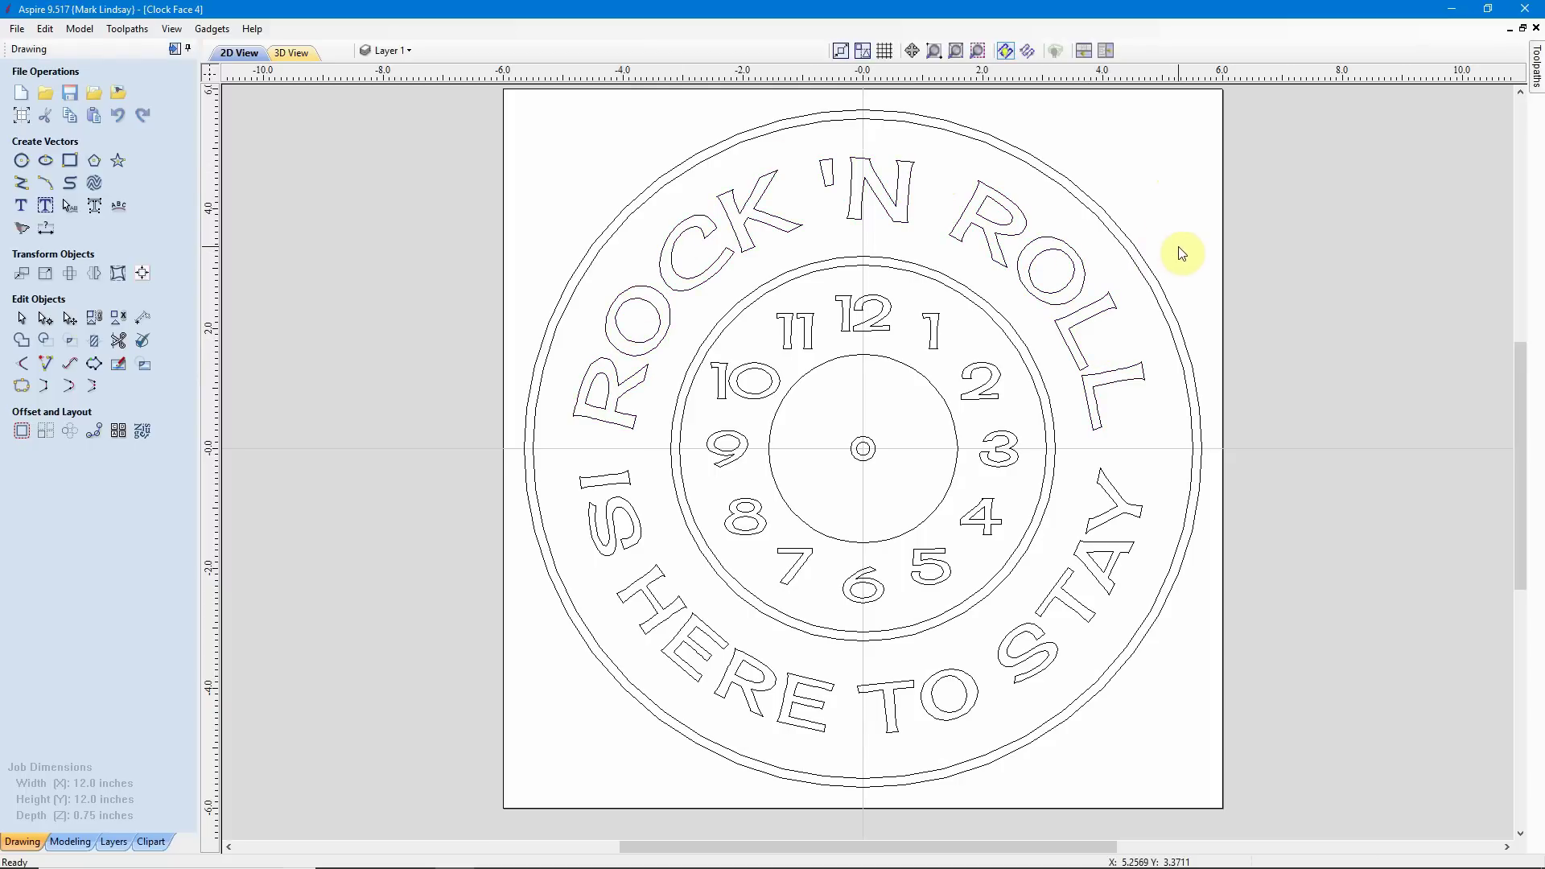
click(1088, 318)
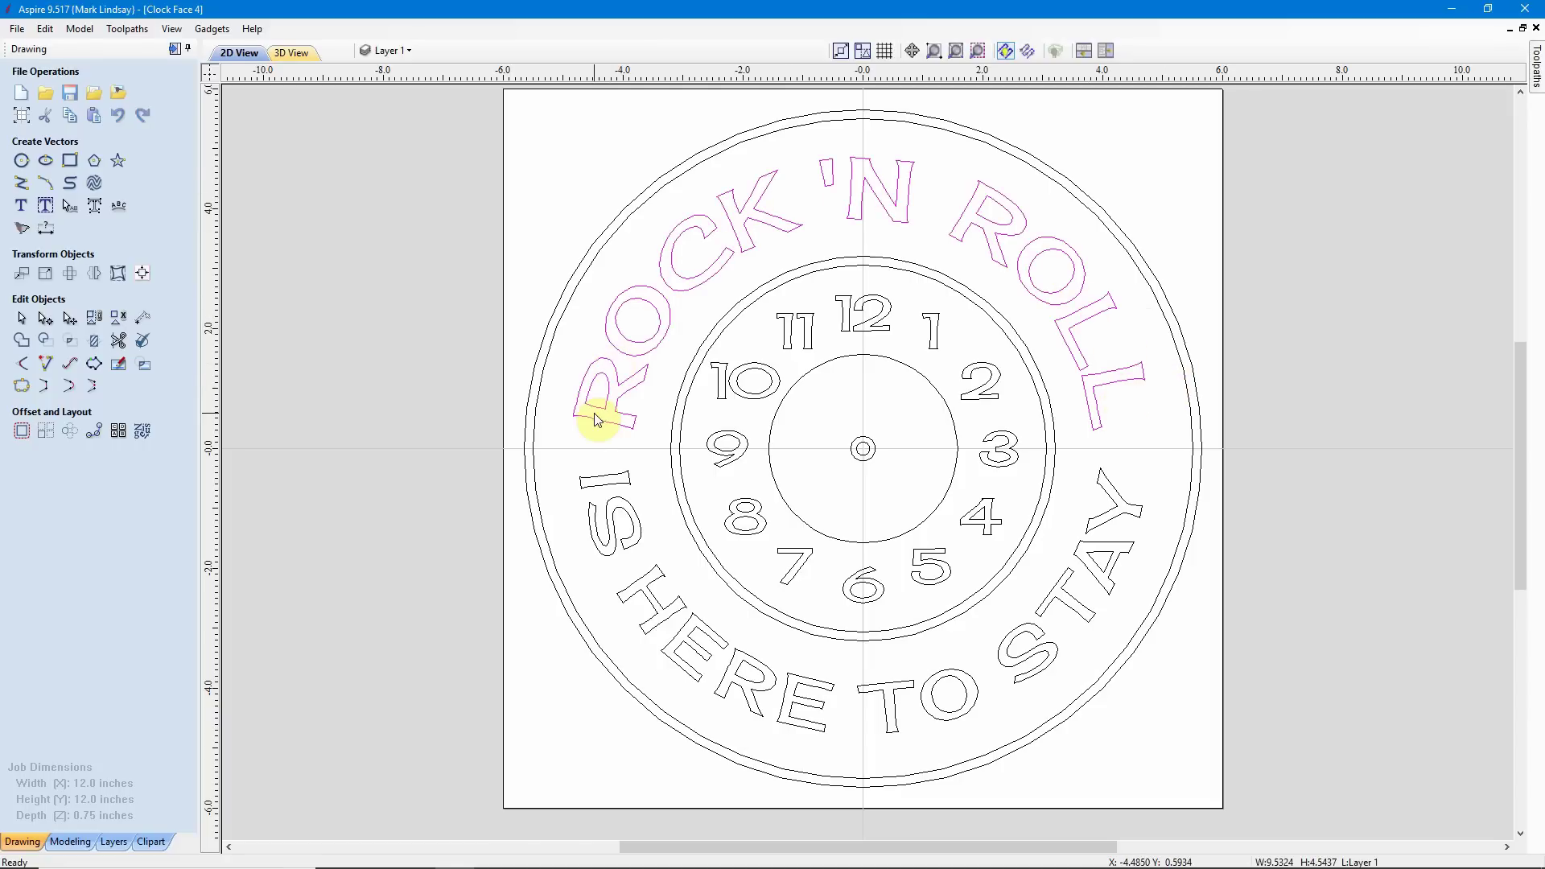
click(1136, 134)
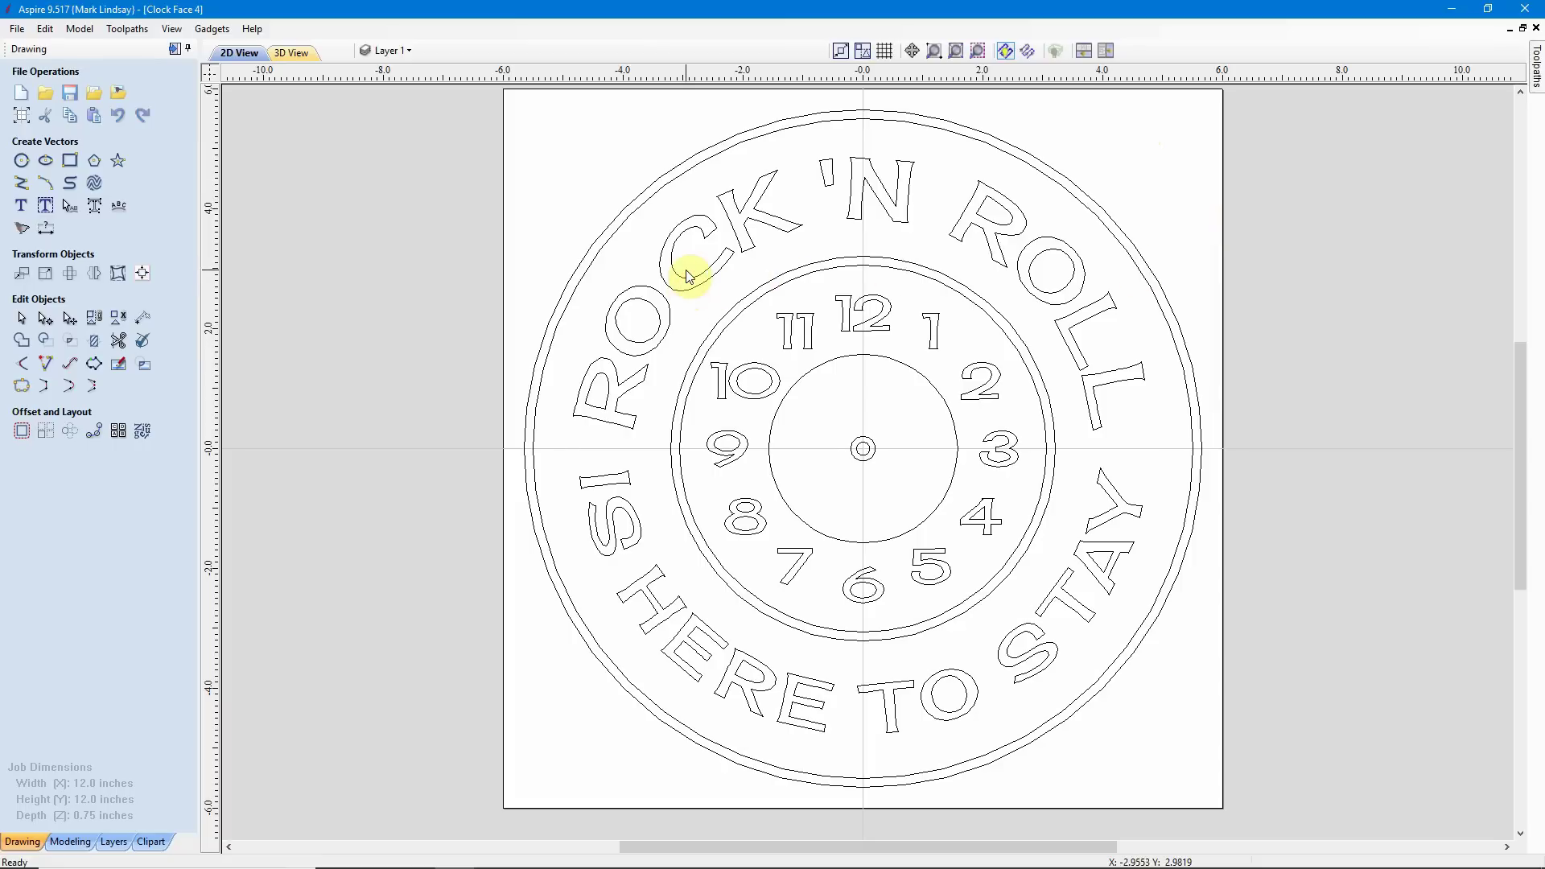
click(681, 300)
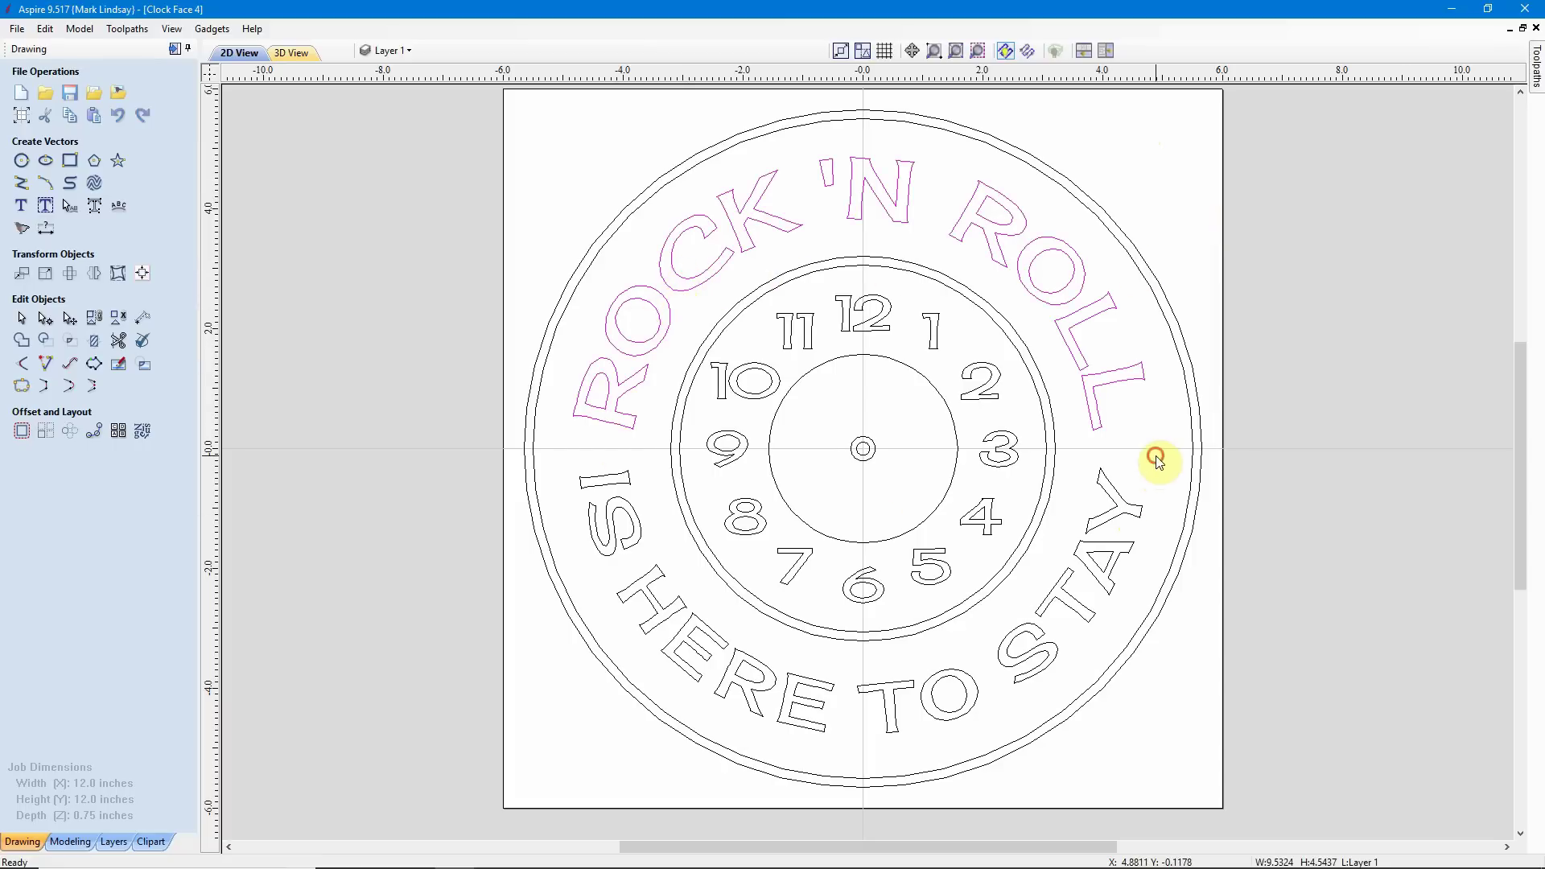
- Select every letter of STAY, TO, HERE and IS, then group them into one object
drag(1137, 487, 1077, 613)
shift+click(1033, 665)
shift+click(909, 703)
shift+click(800, 673)
shift+click(745, 704)
shift+click(711, 650)
shift+click(647, 655)
shift+click(630, 481)
shift+click(605, 533)
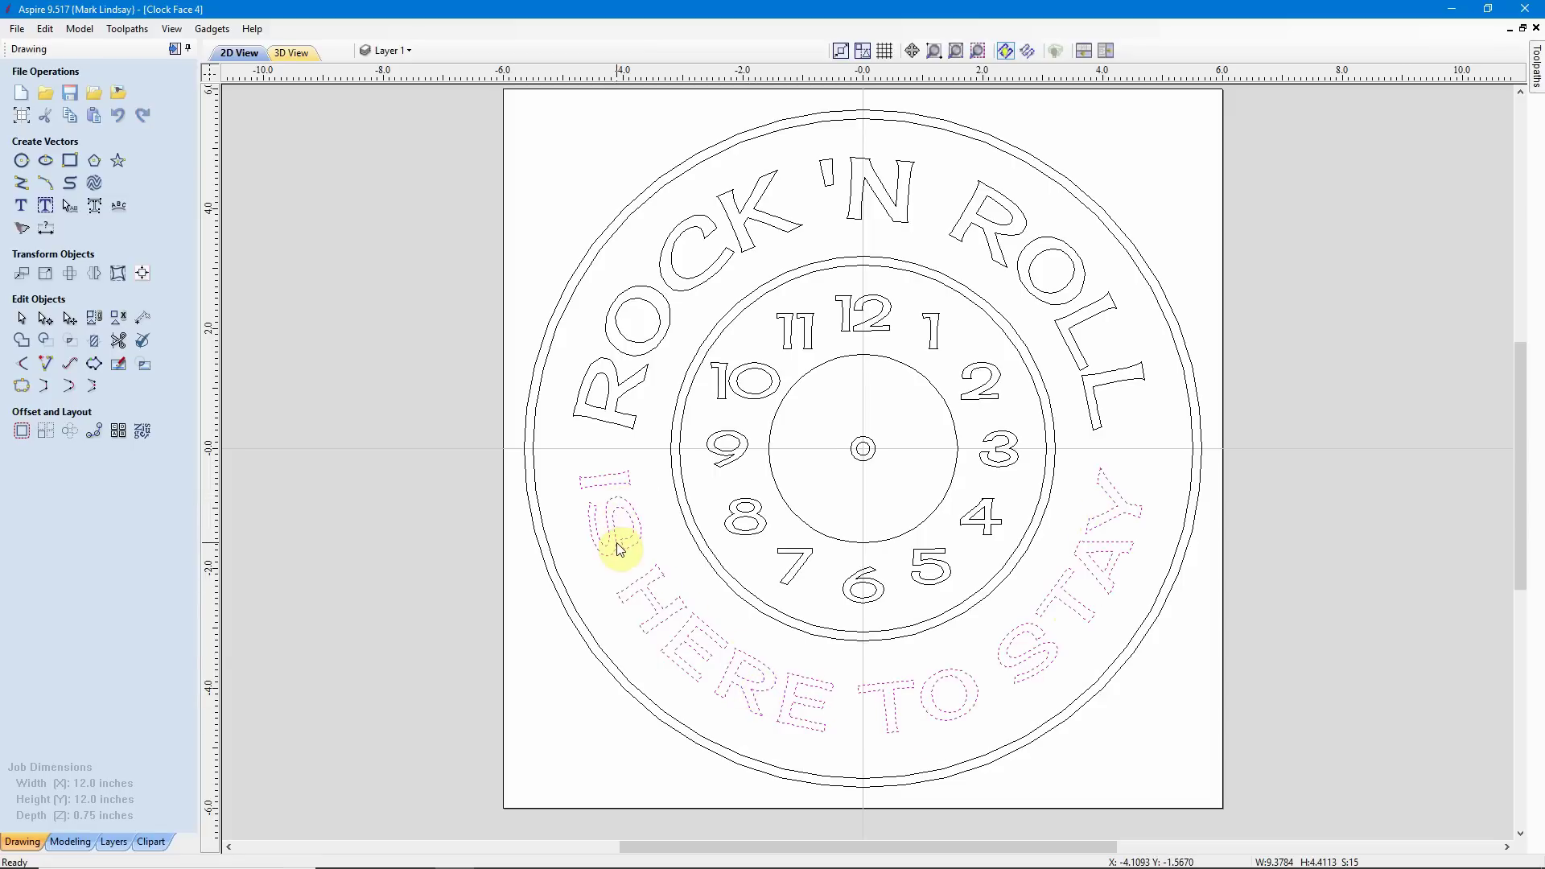
click(94, 317)
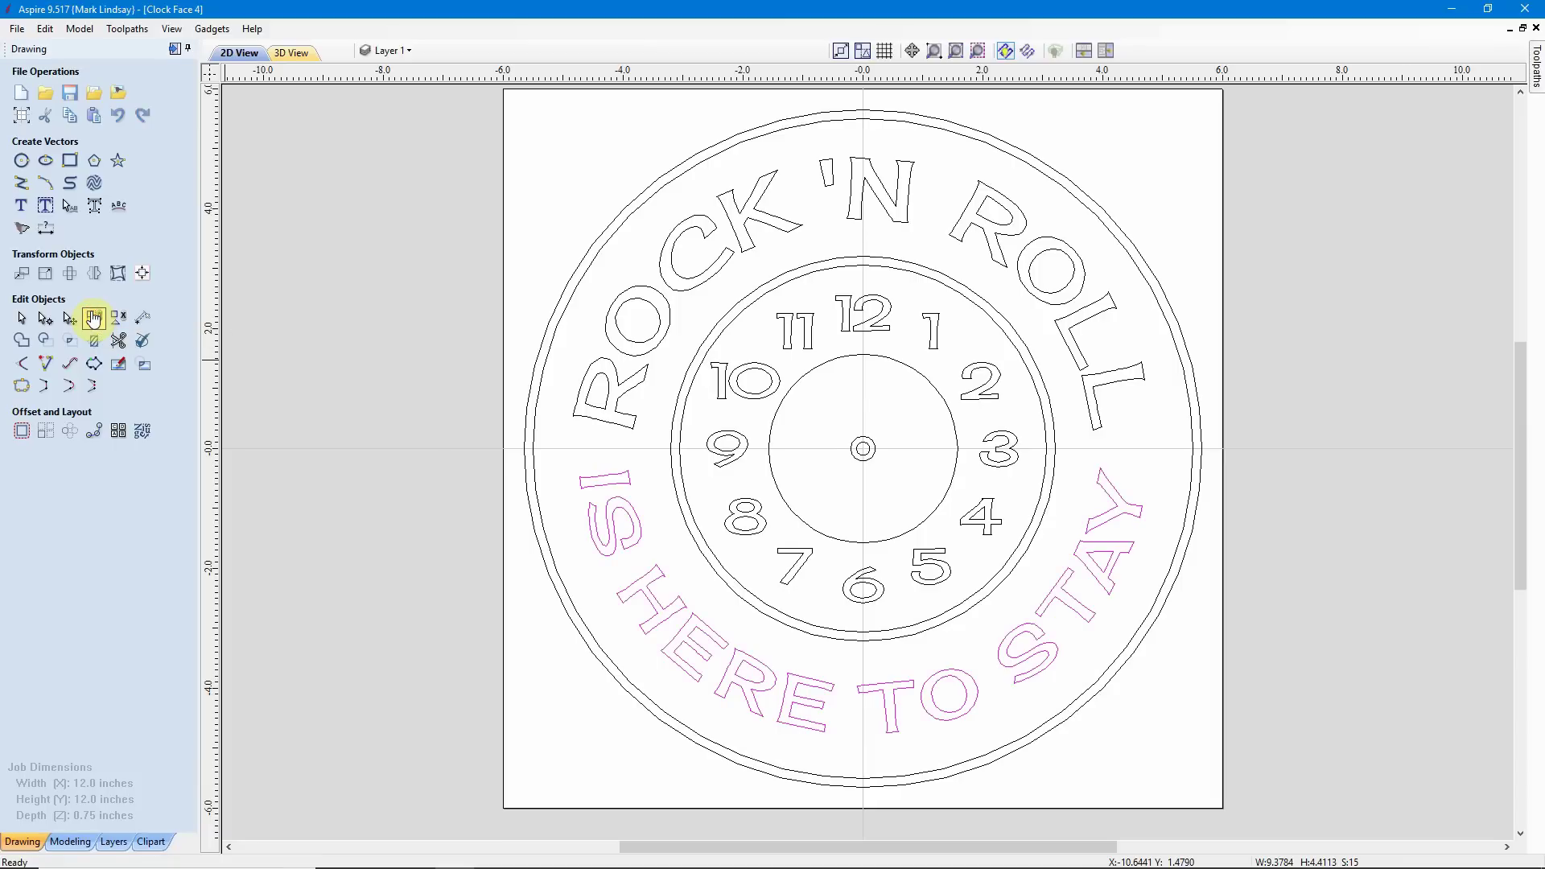
click(592, 591)
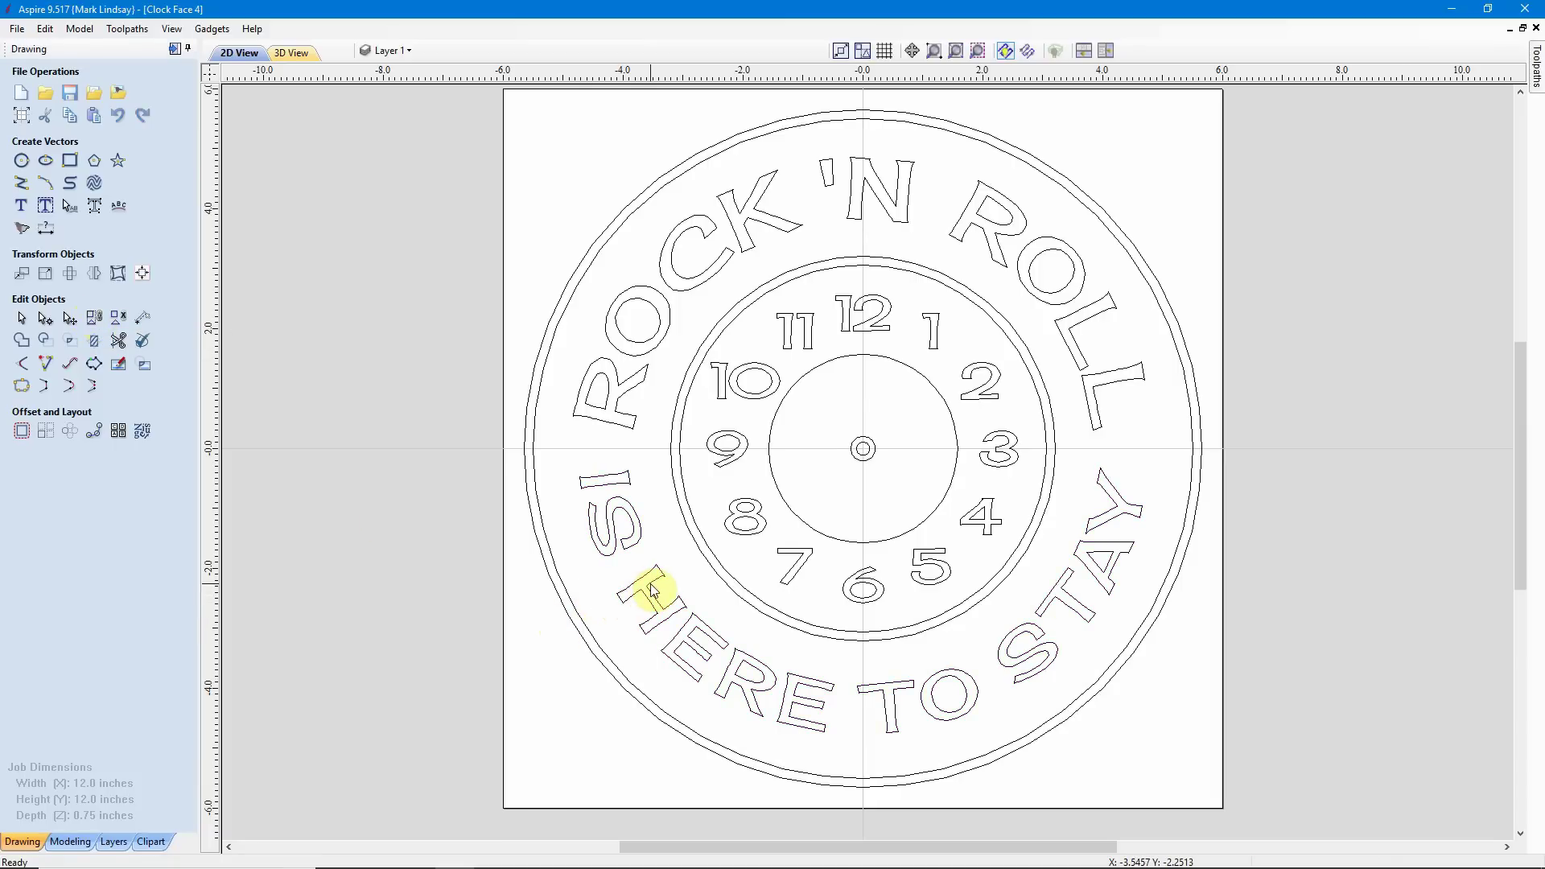
- Select IS HERE TO STAY, ROCK 'N ROLL, the outer circle and inner ring, then show Toolpaths
click(651, 592)
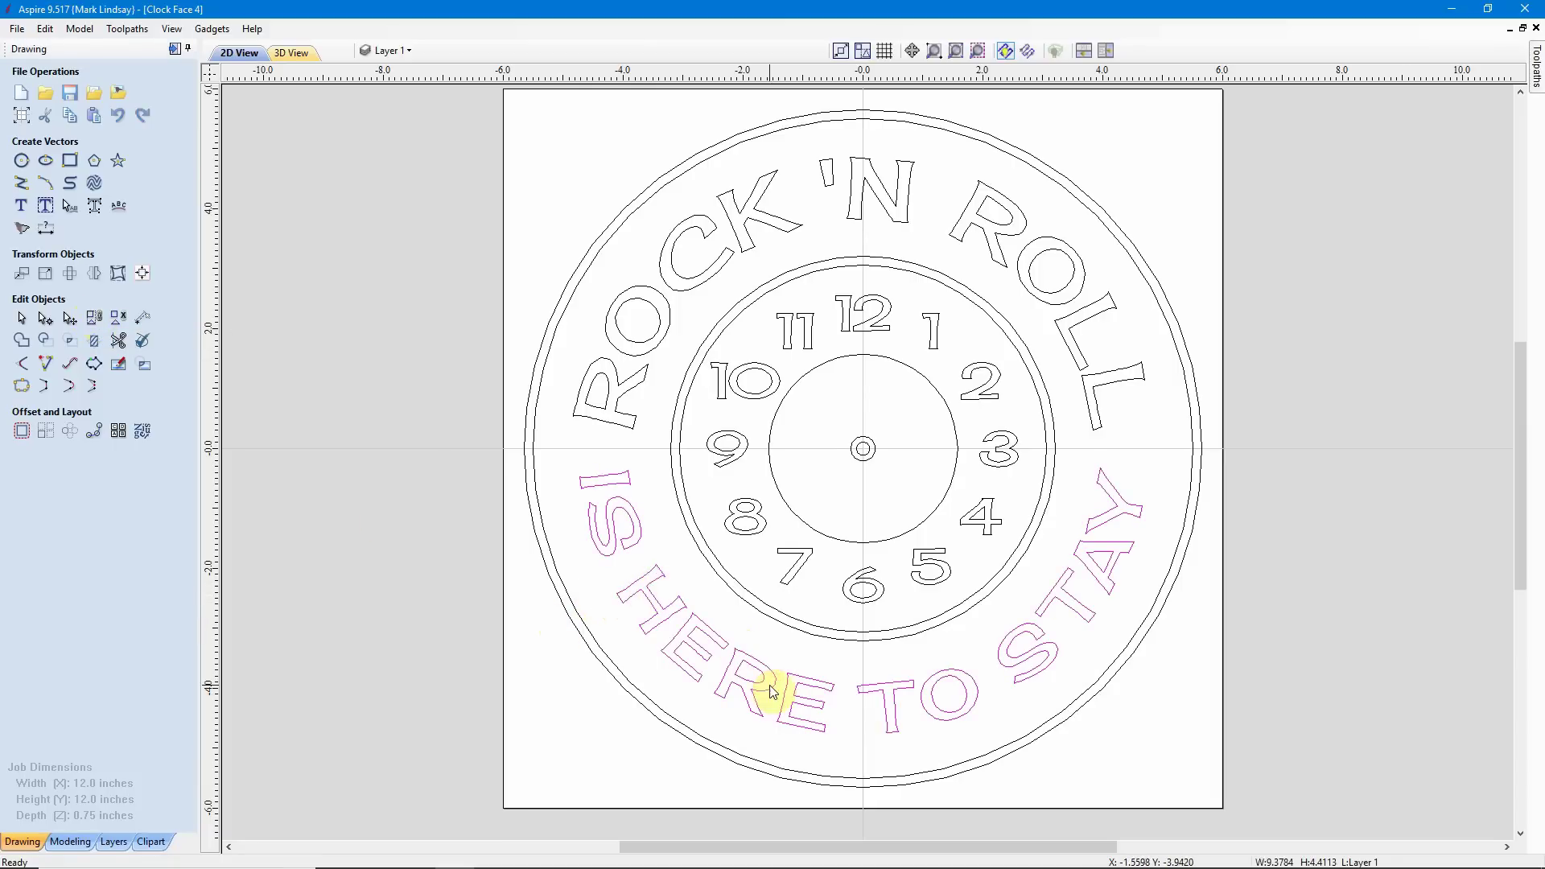
shift+click(627, 427)
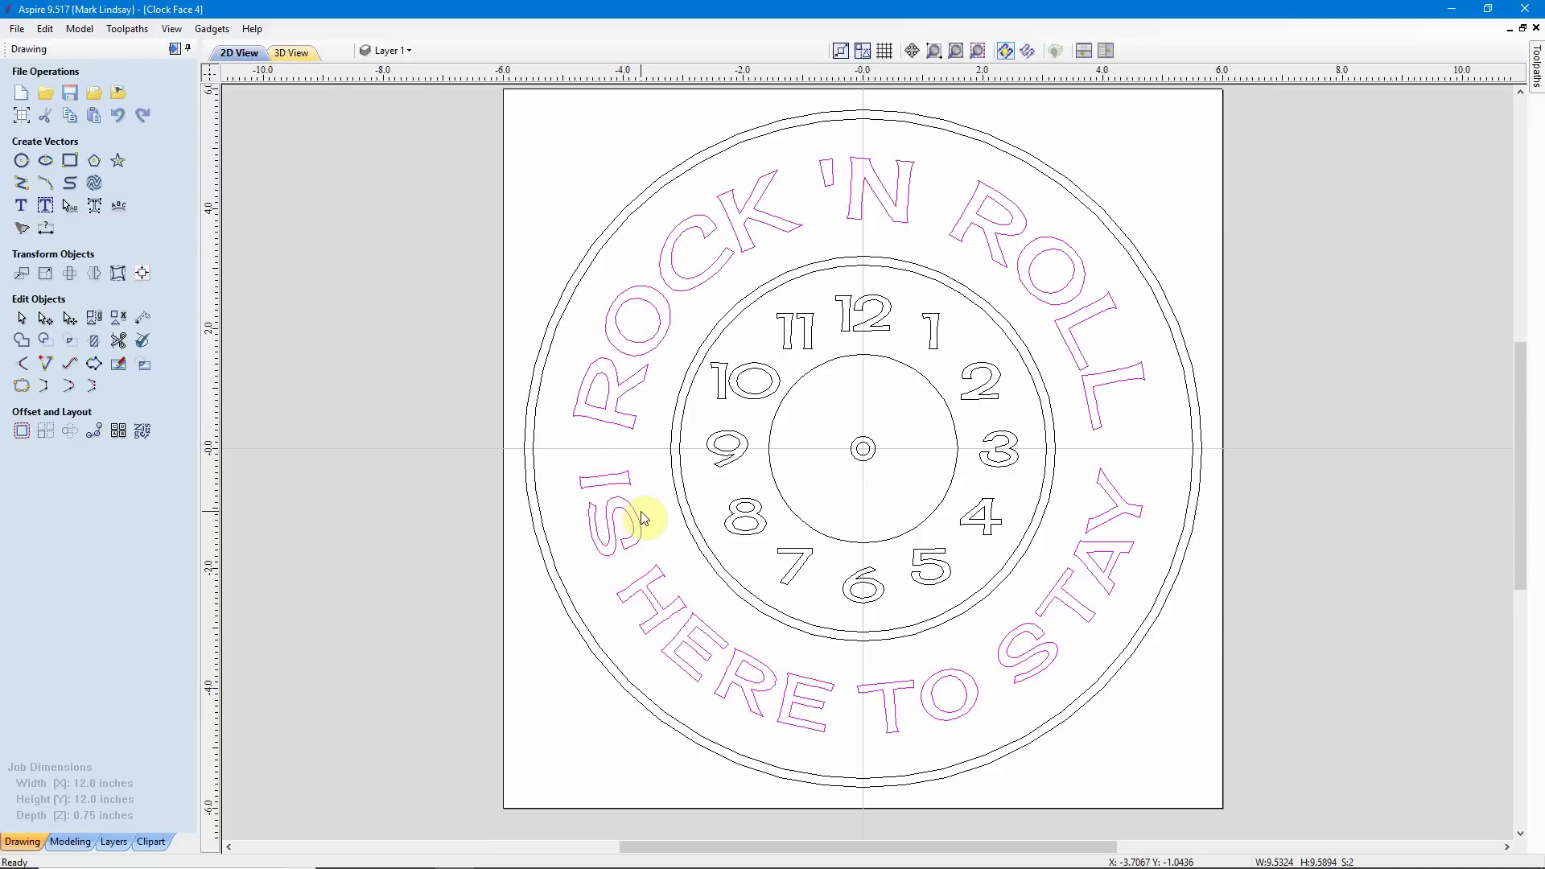
shift+click(684, 523)
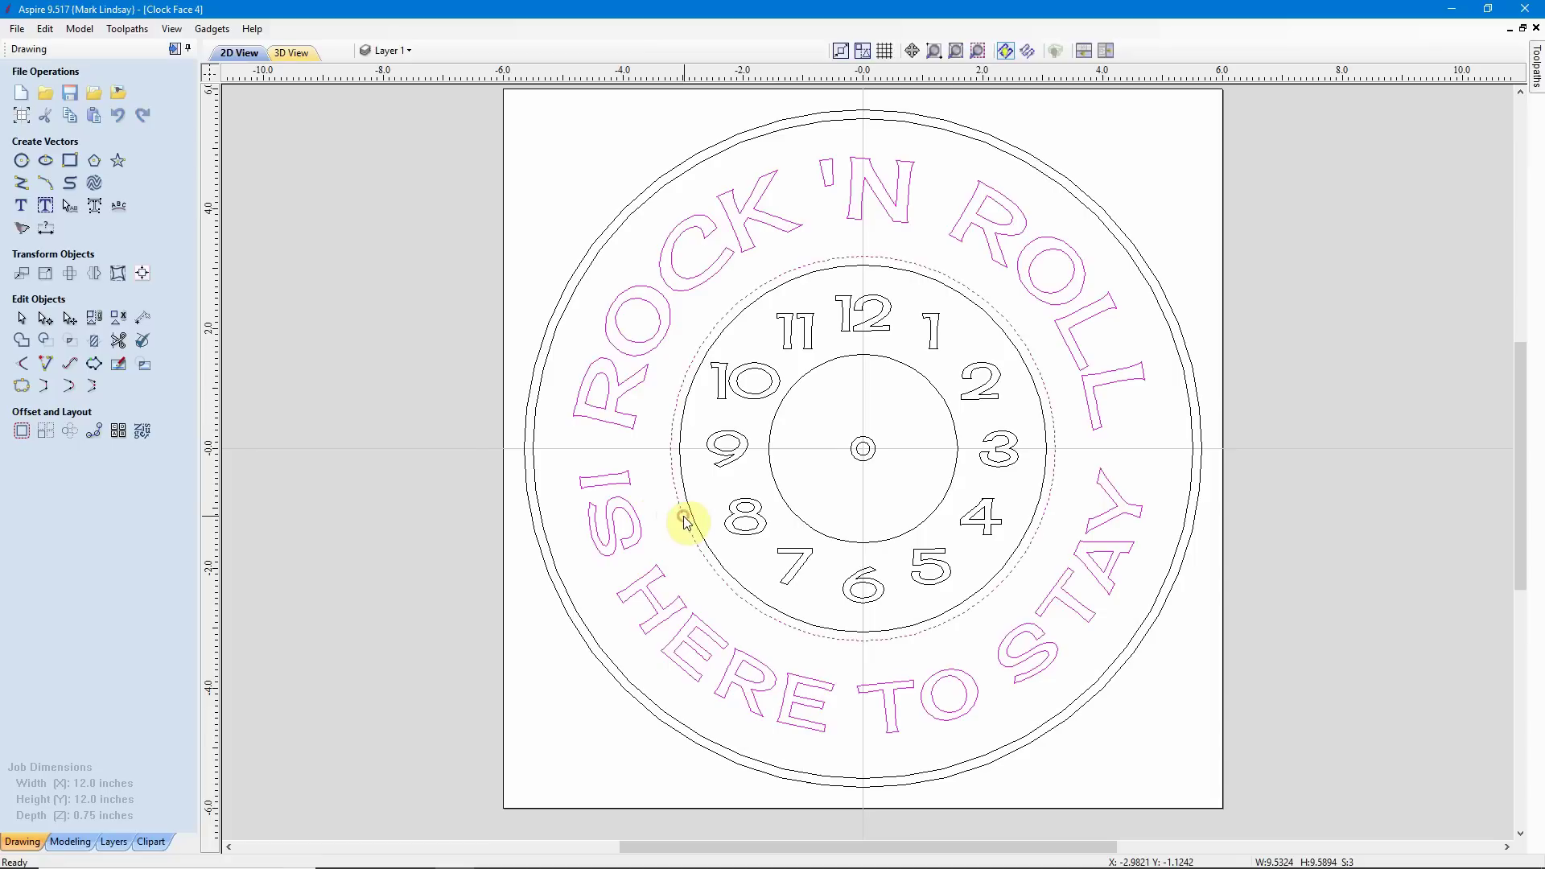
shift+click(532, 505)
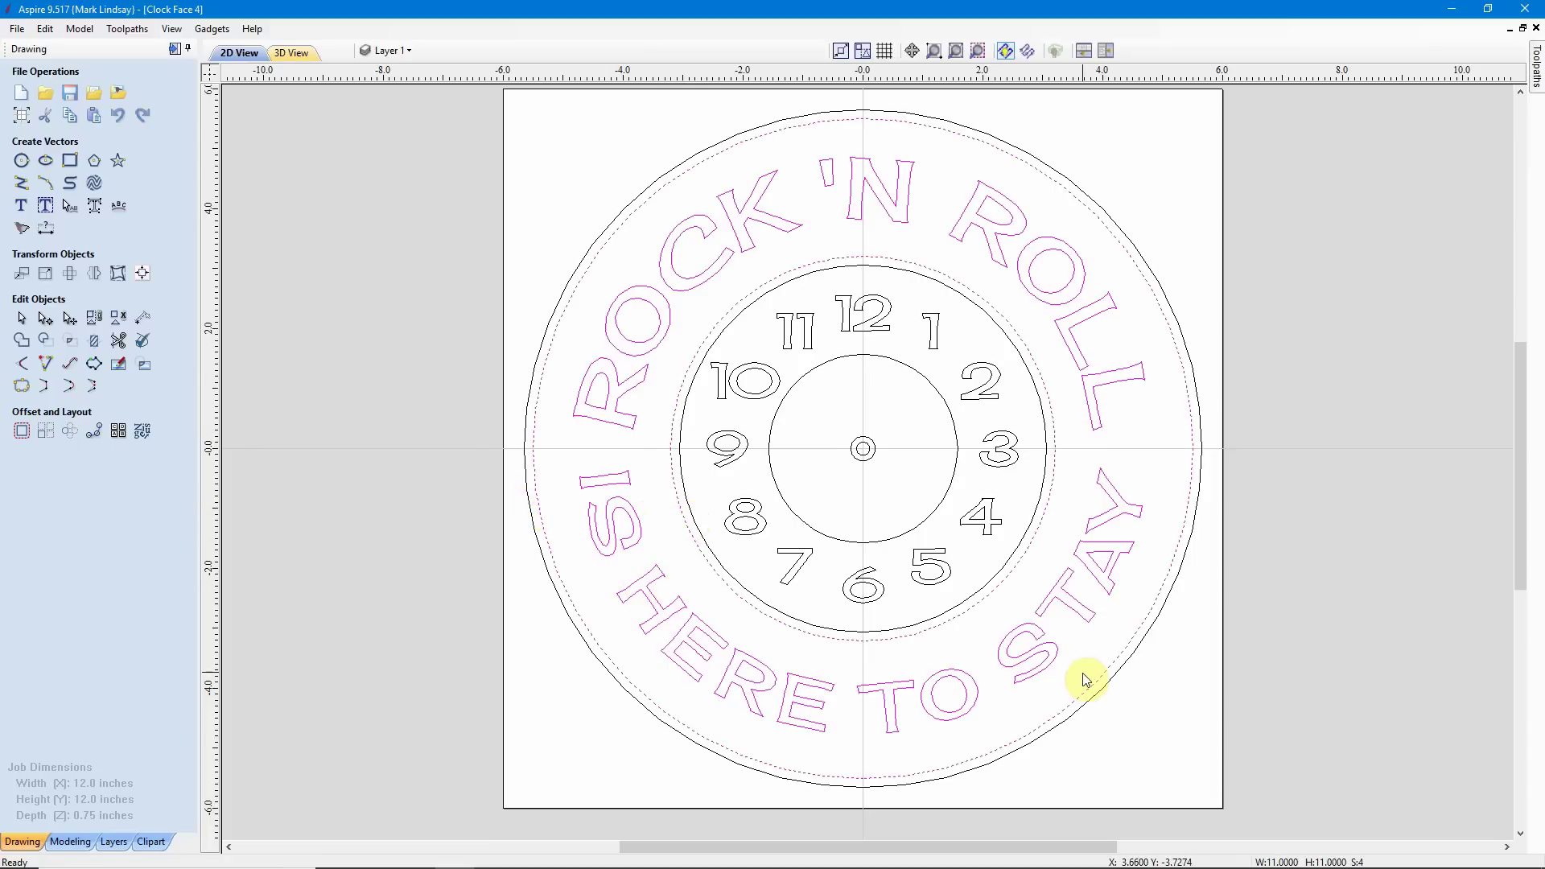
click(175, 50)
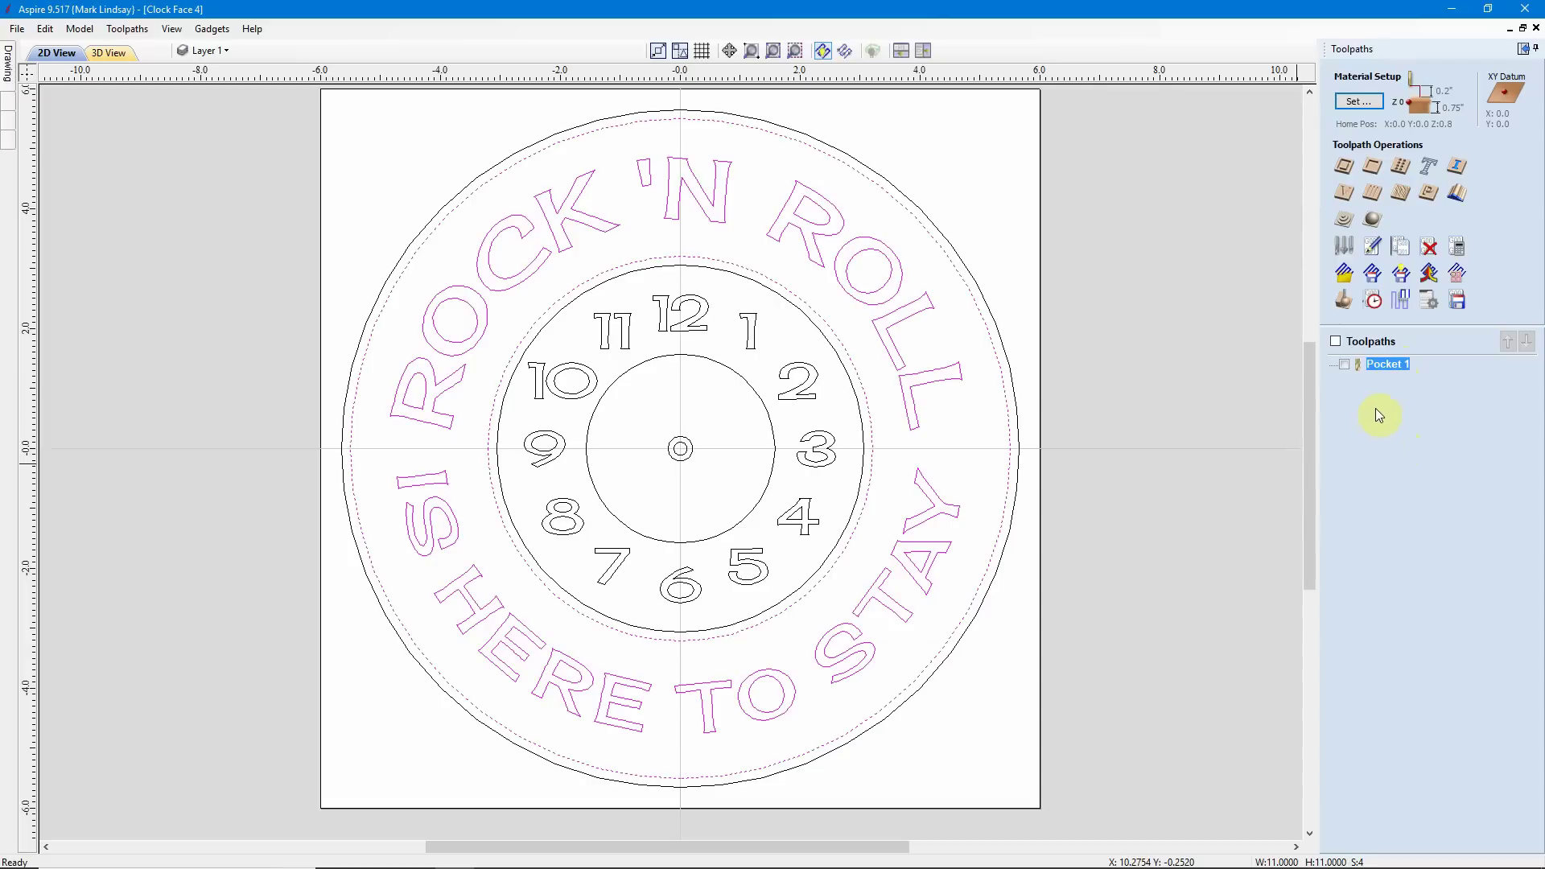
- Edit Pocket 1 with both ROCK 'N ROLL and IS HERE TO STAY lettering selected, and recalculate
double_click(1391, 366)
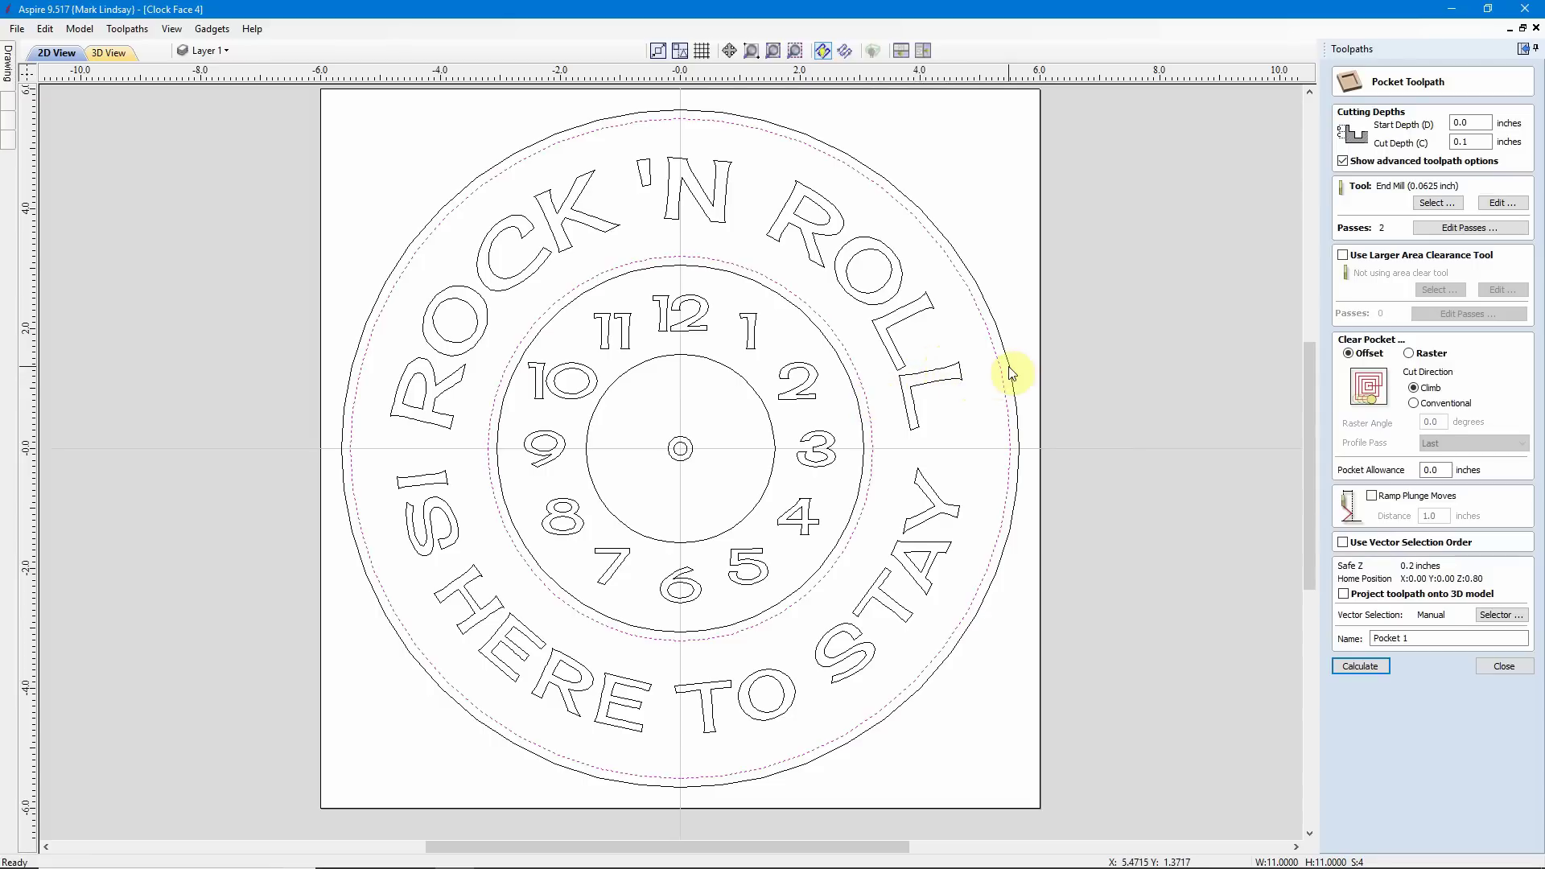
click(939, 402)
shift+click(947, 505)
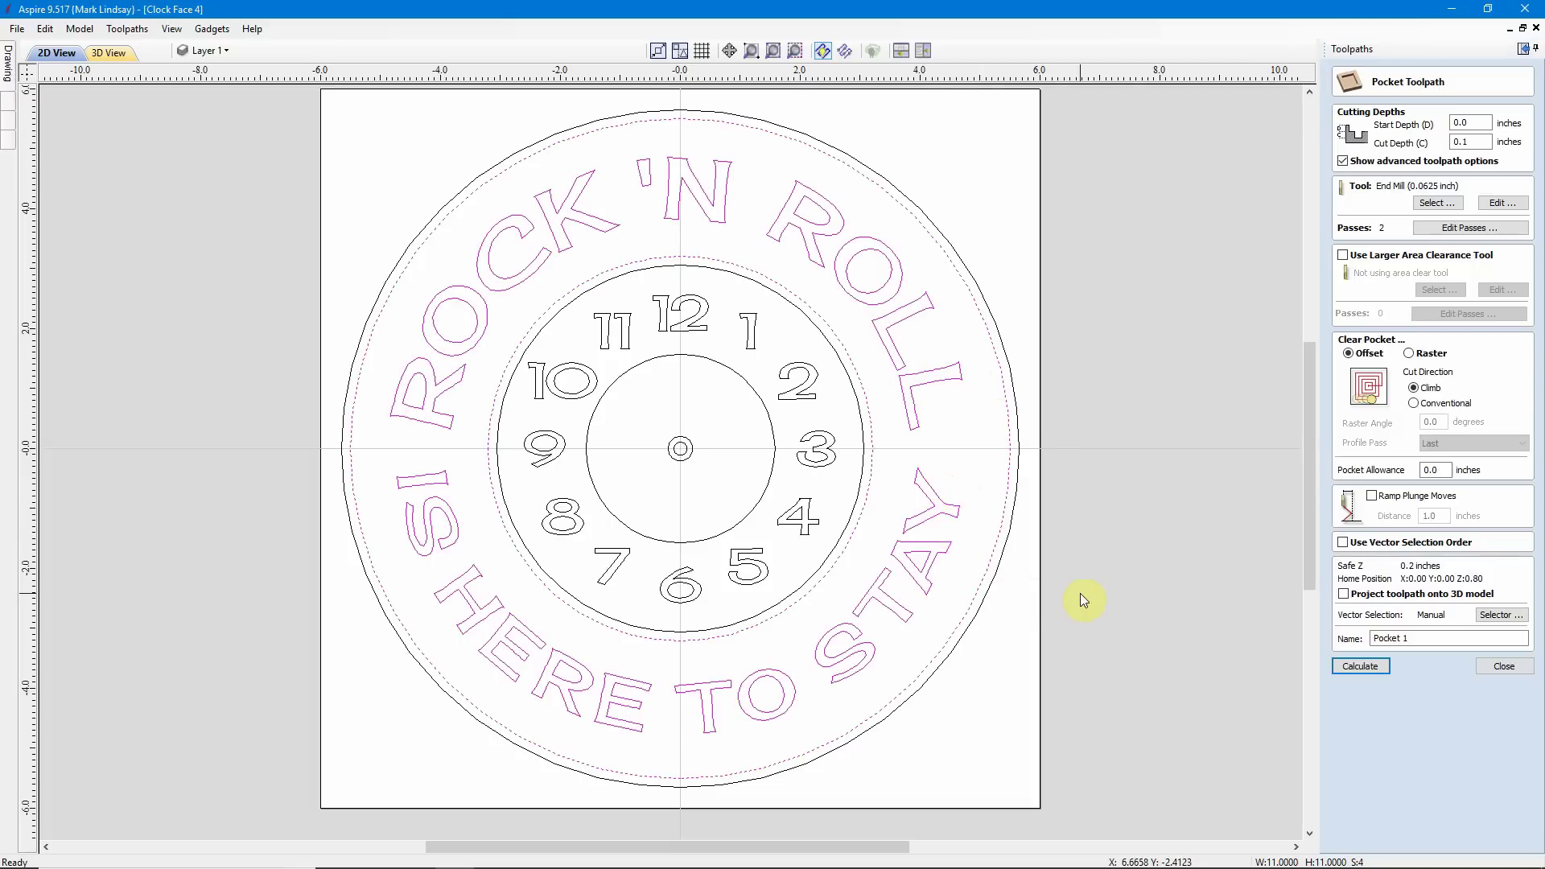
click(1360, 665)
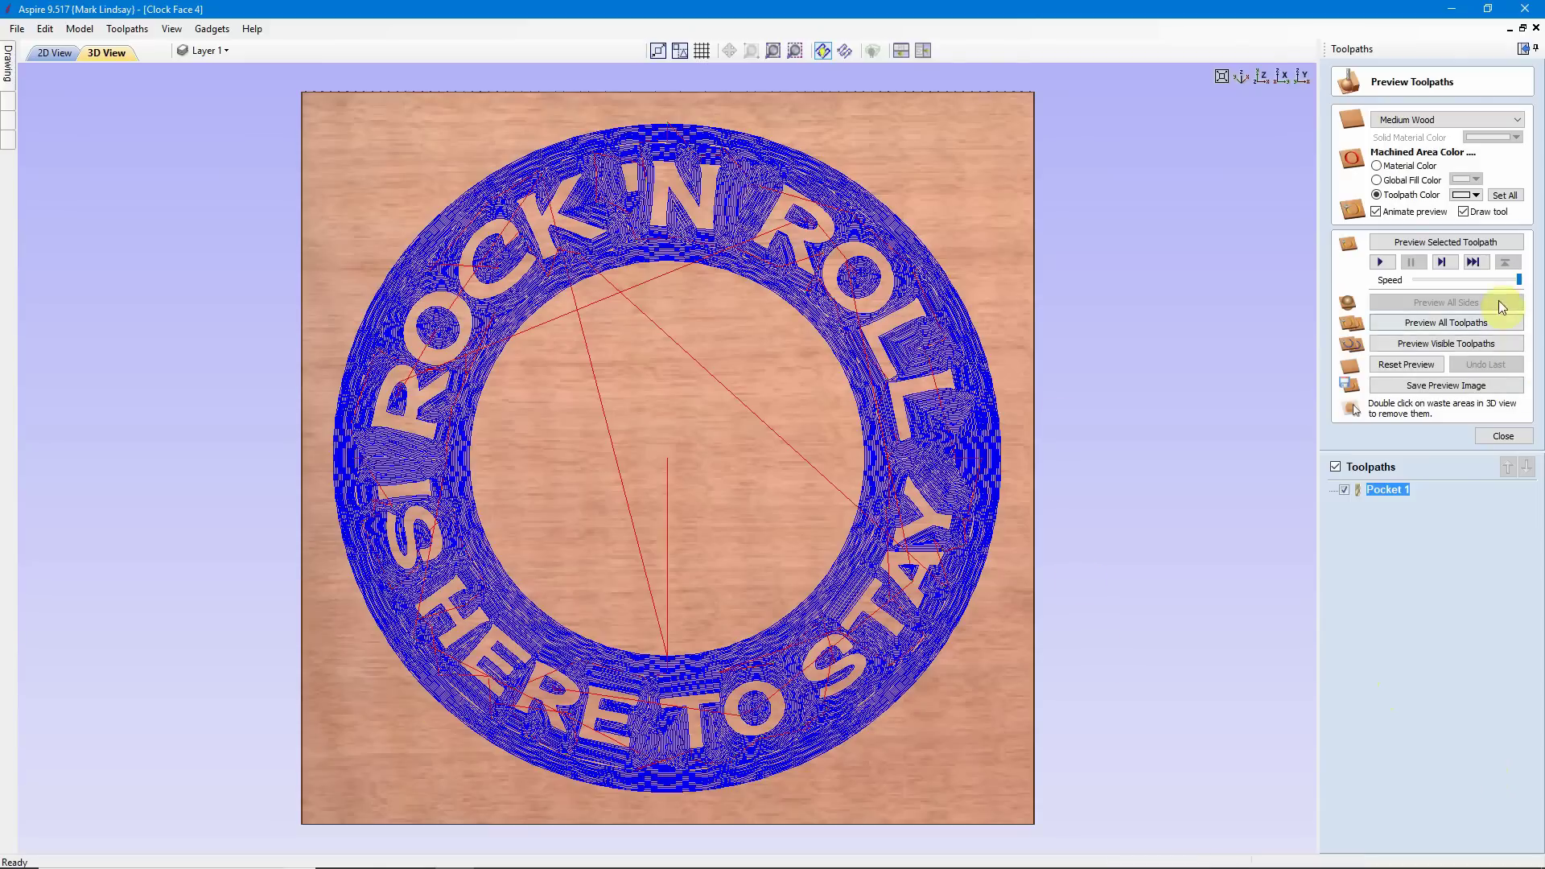
- Preview Pocket 1 in red and tilt and zoom the 3D board to inspect the carving
click(1475, 195)
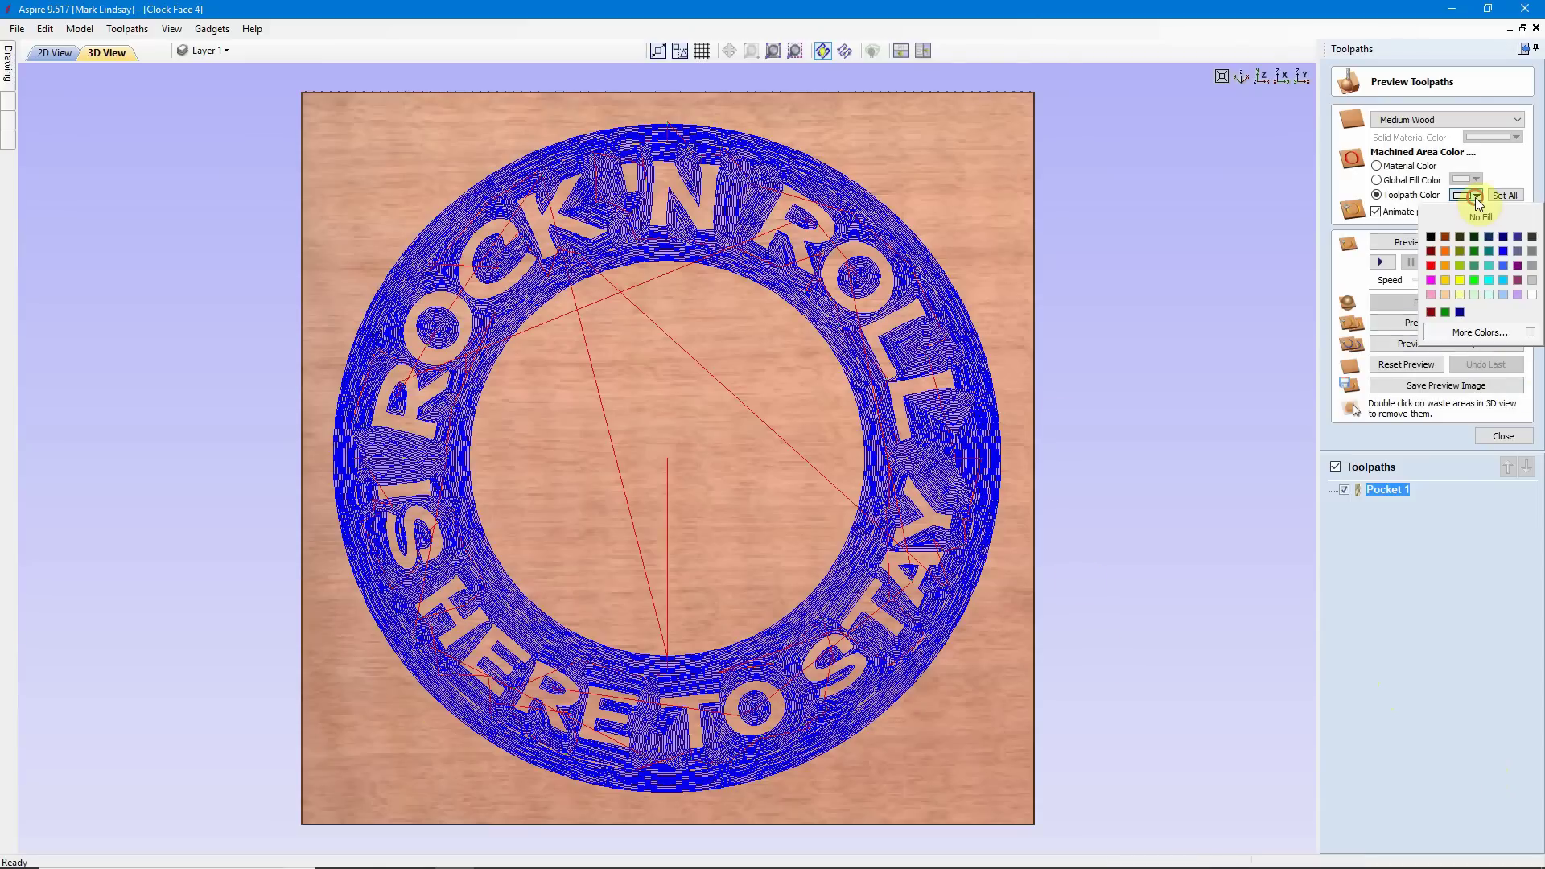
click(1431, 266)
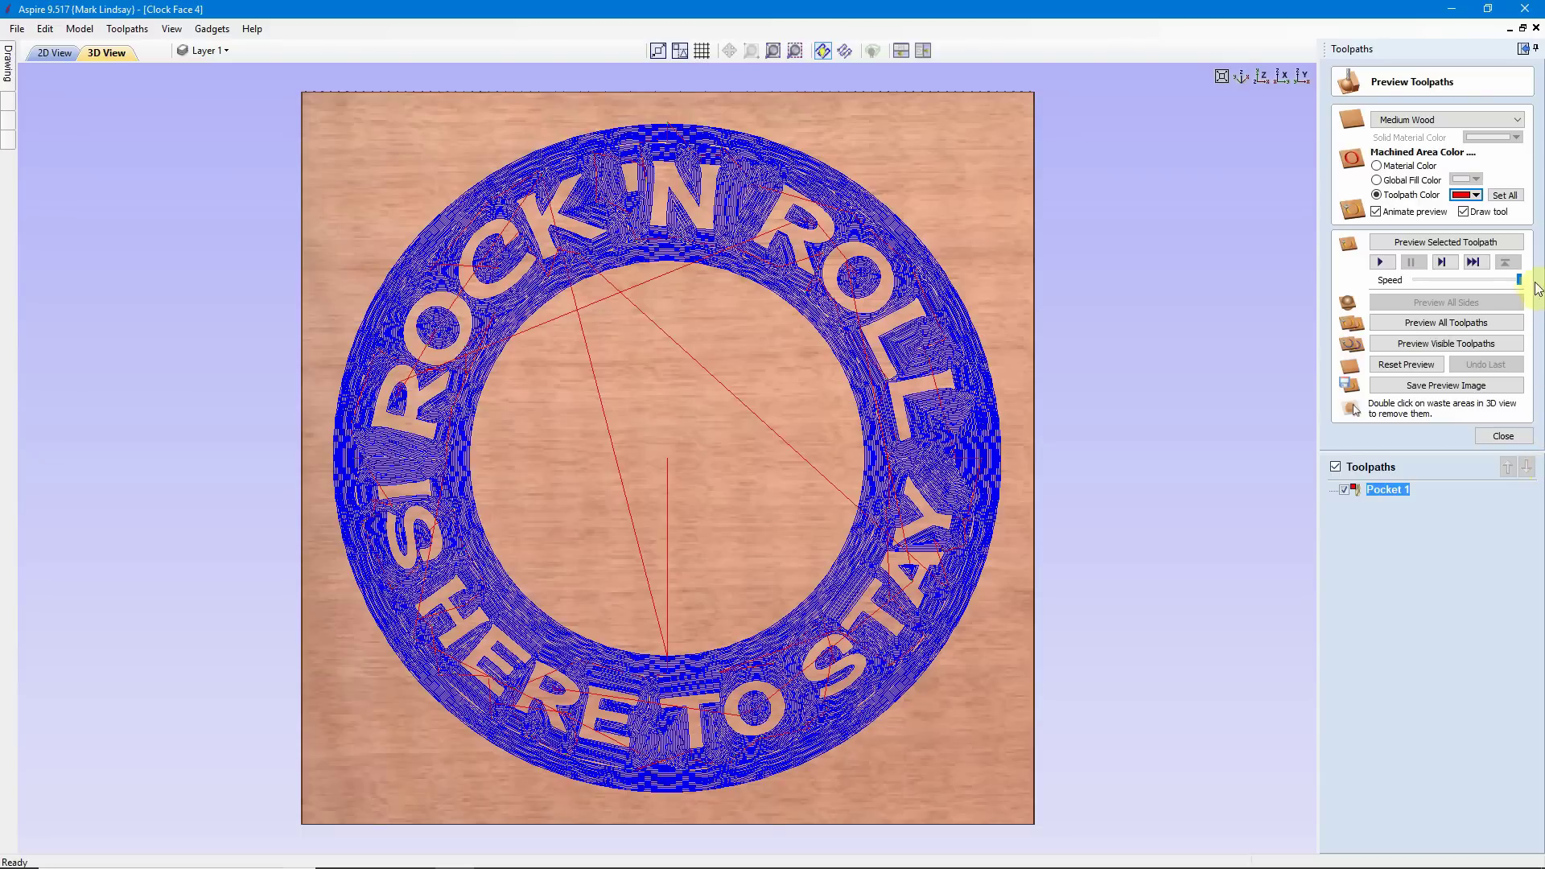
click(1476, 241)
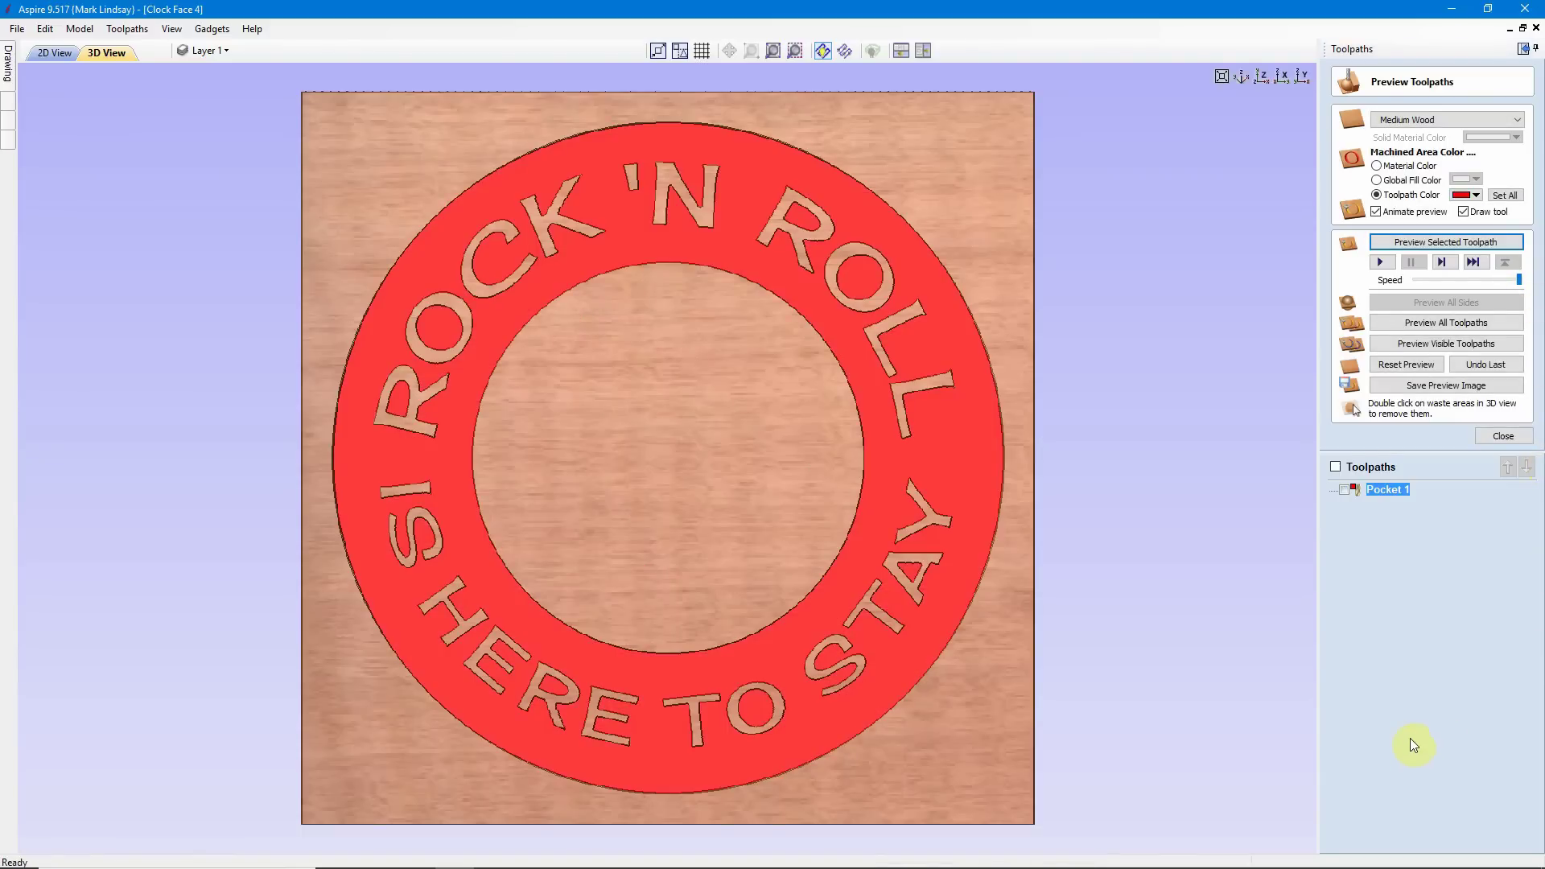
drag(863, 779, 956, 563)
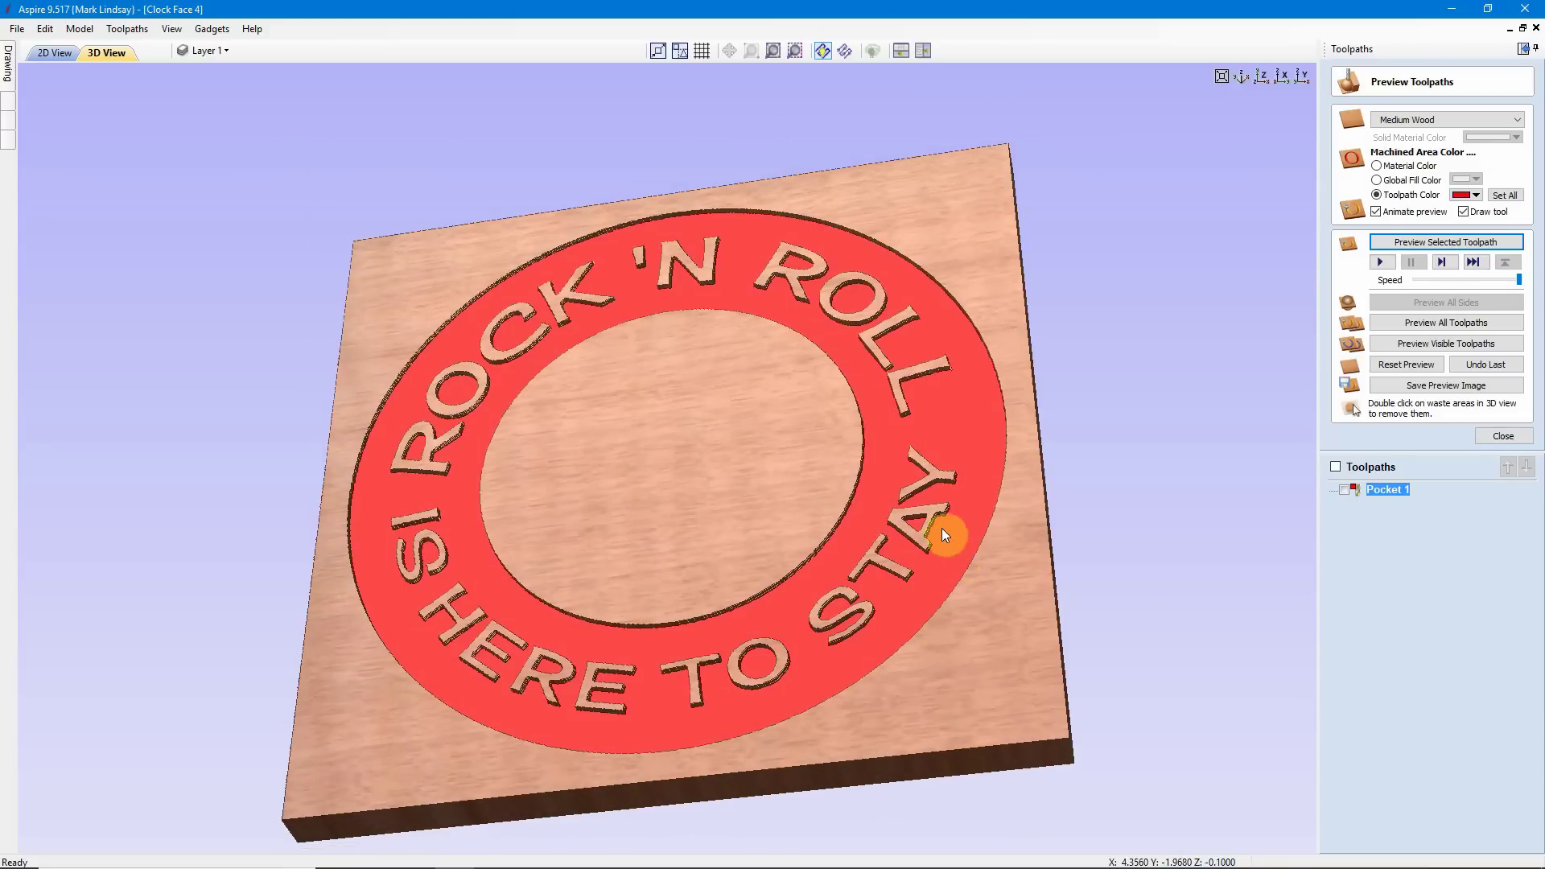
scroll(942, 528, up, 2)
scroll(949, 534, up, 2)
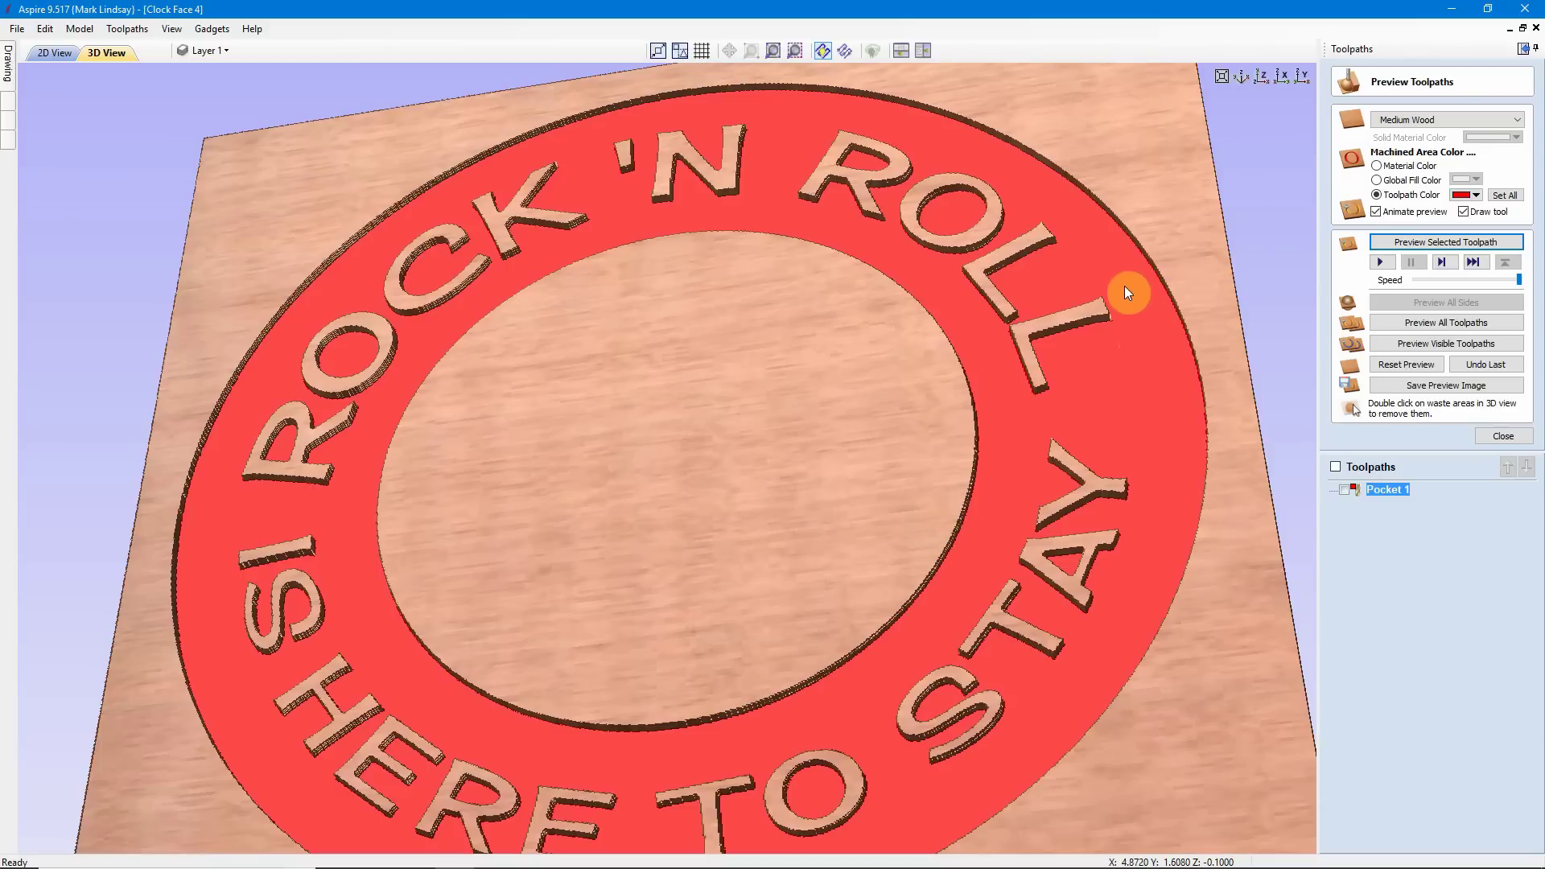
scroll(983, 362, down, 5)
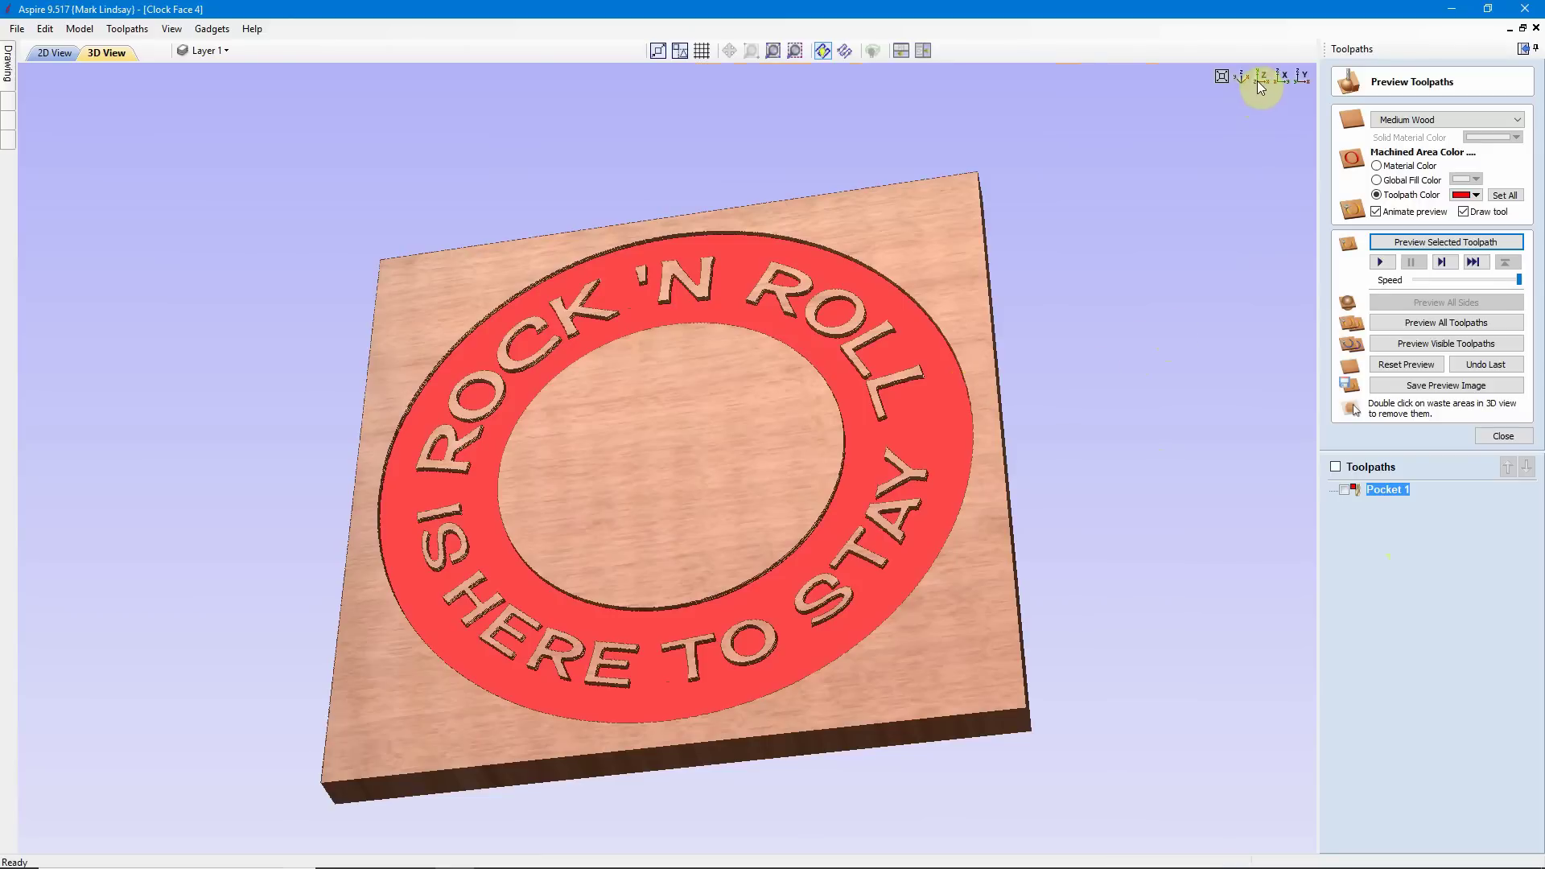
- View the board from the top, hide the toolpath panel, and return to the 2D view
click(1260, 78)
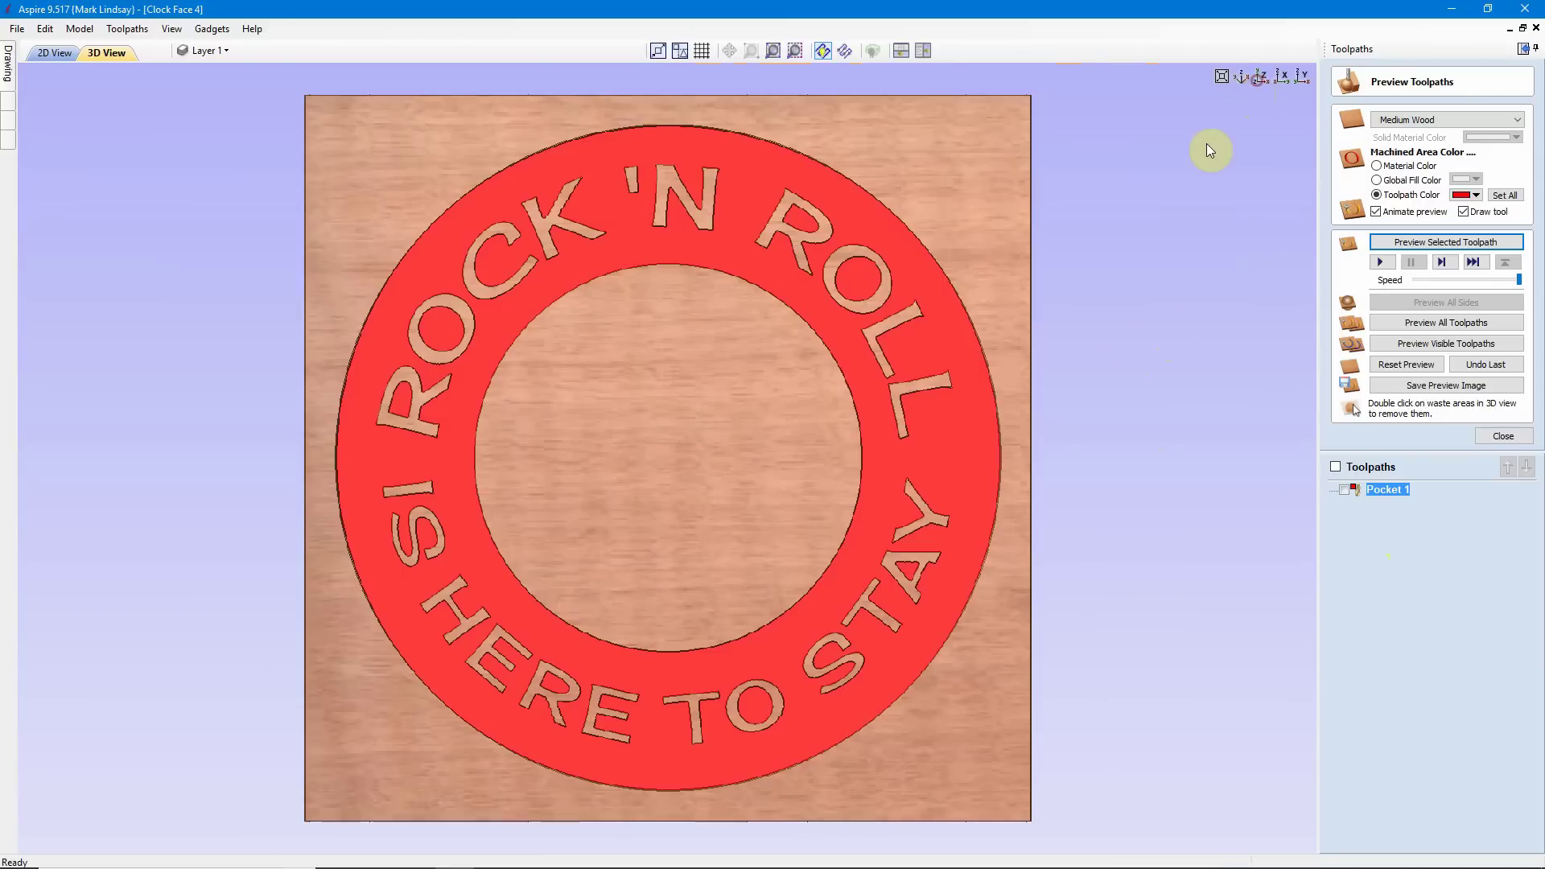
click(1524, 51)
click(233, 53)
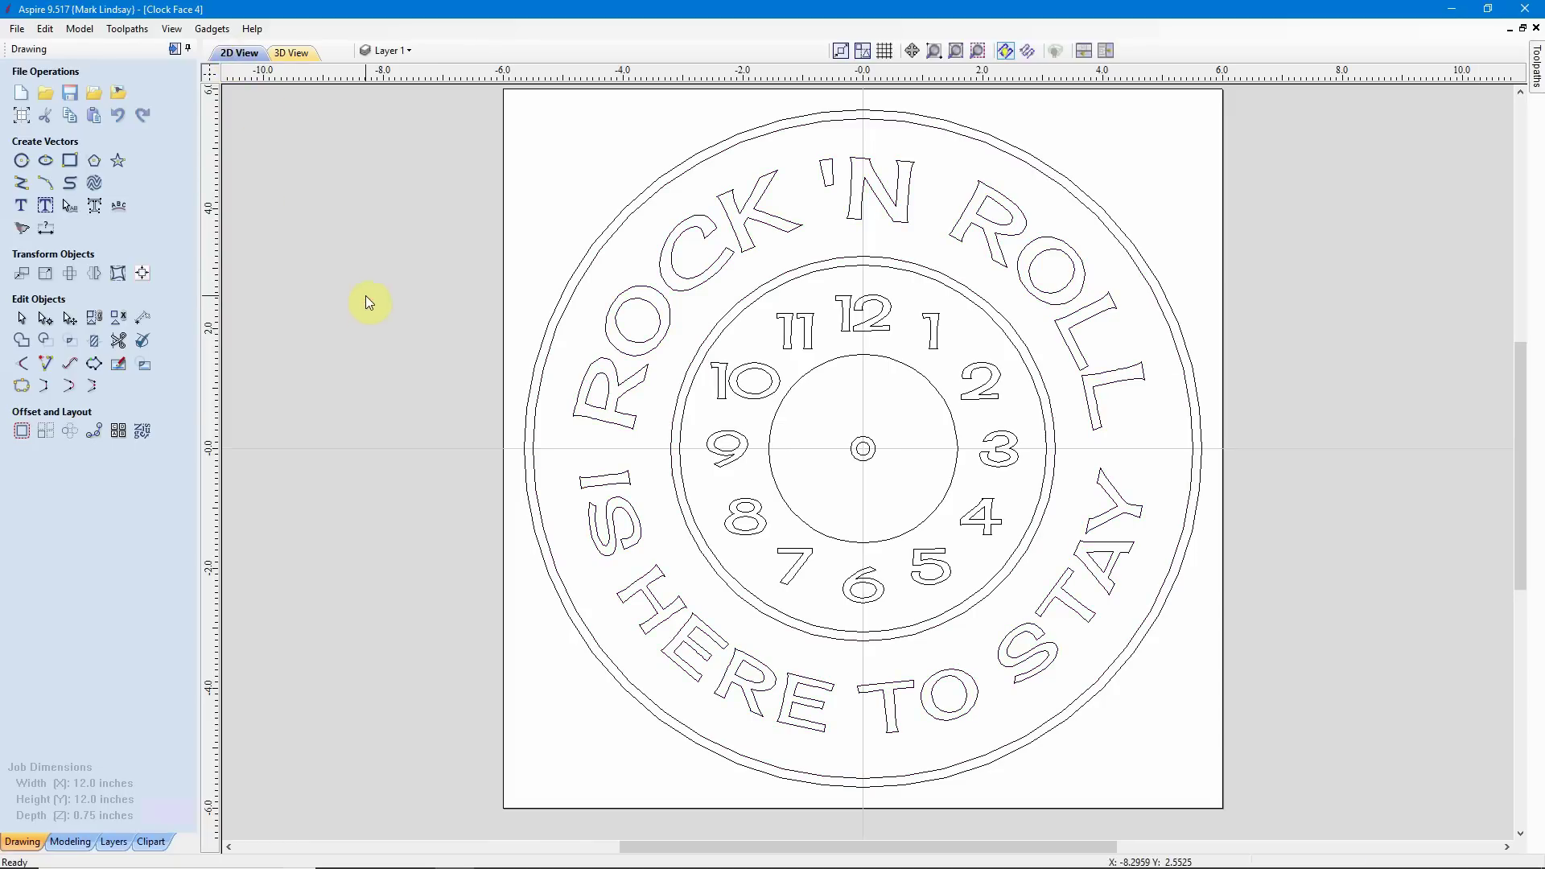
click(537, 400)
scroll(539, 401, up, 3)
scroll(545, 402, up, 1)
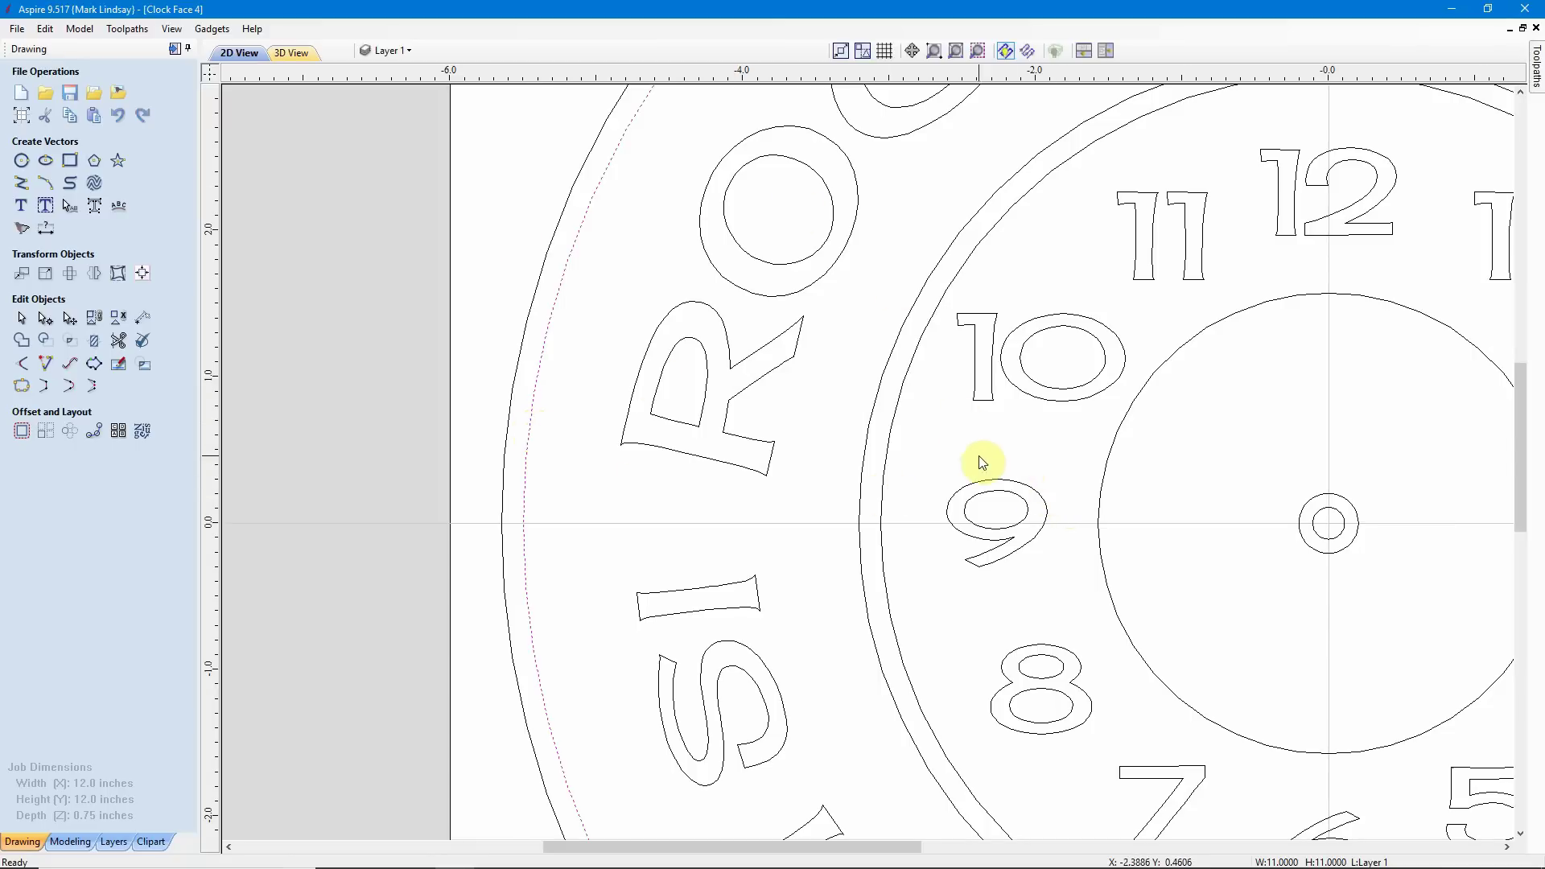
click(717, 462)
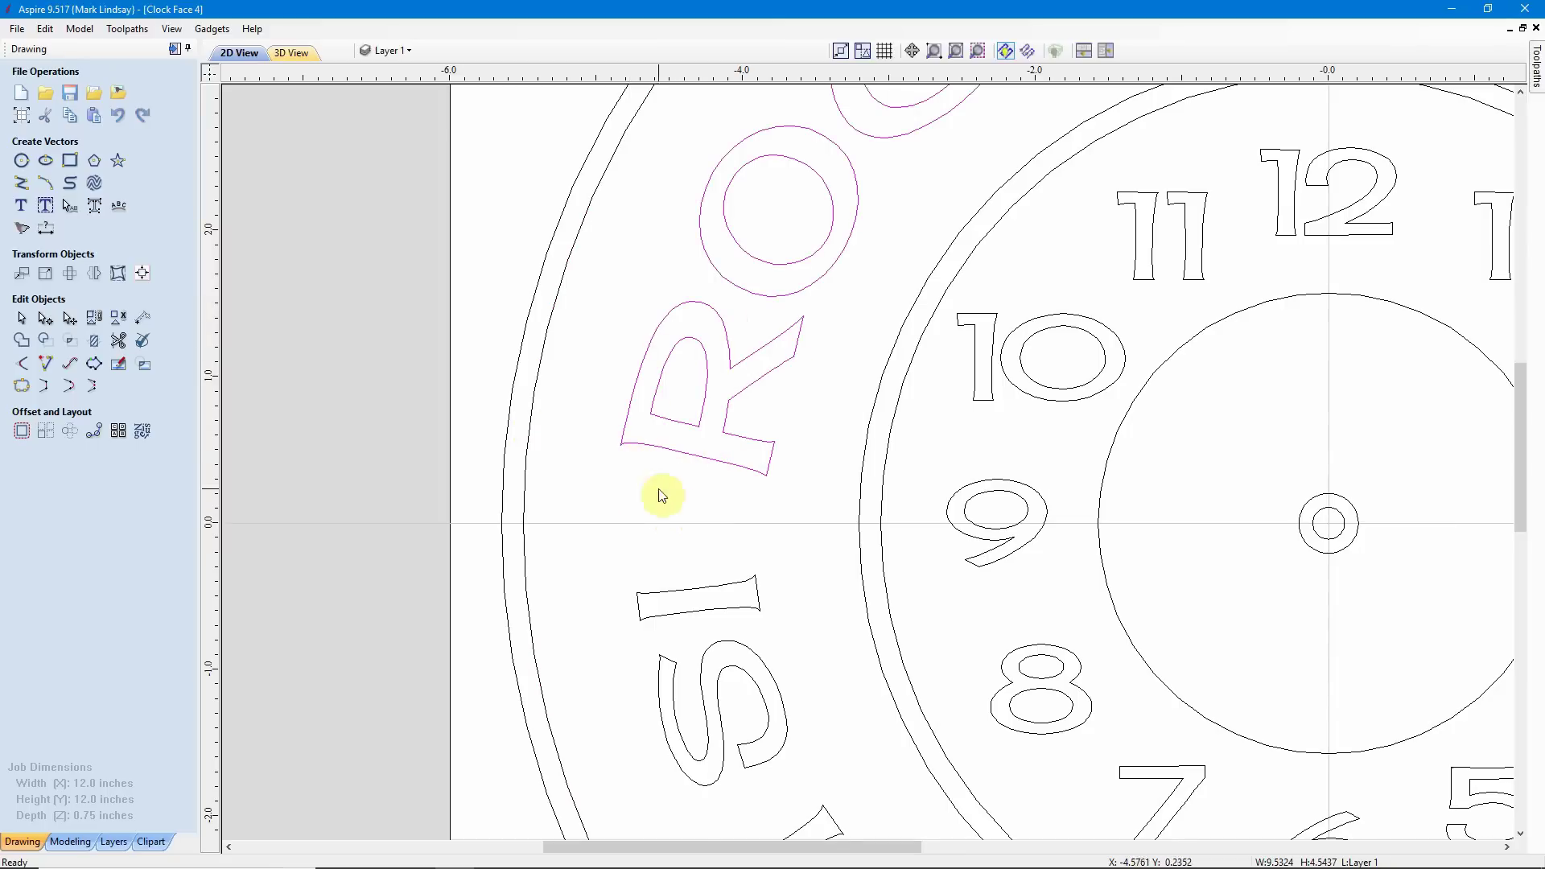
click(532, 415)
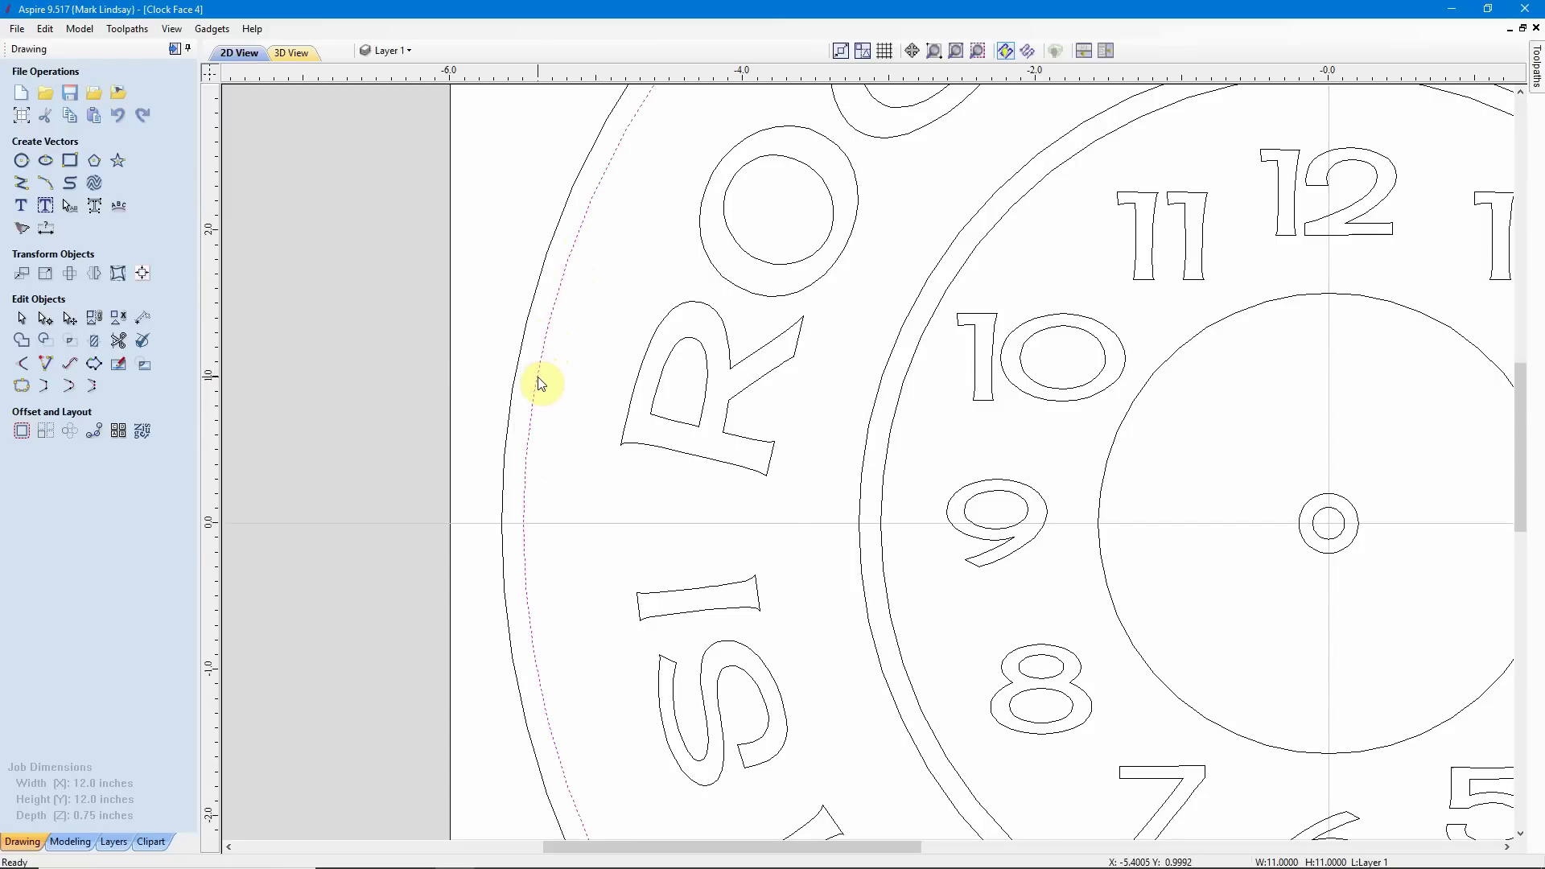
scroll(539, 384, down, 1)
scroll(597, 407, down, 1)
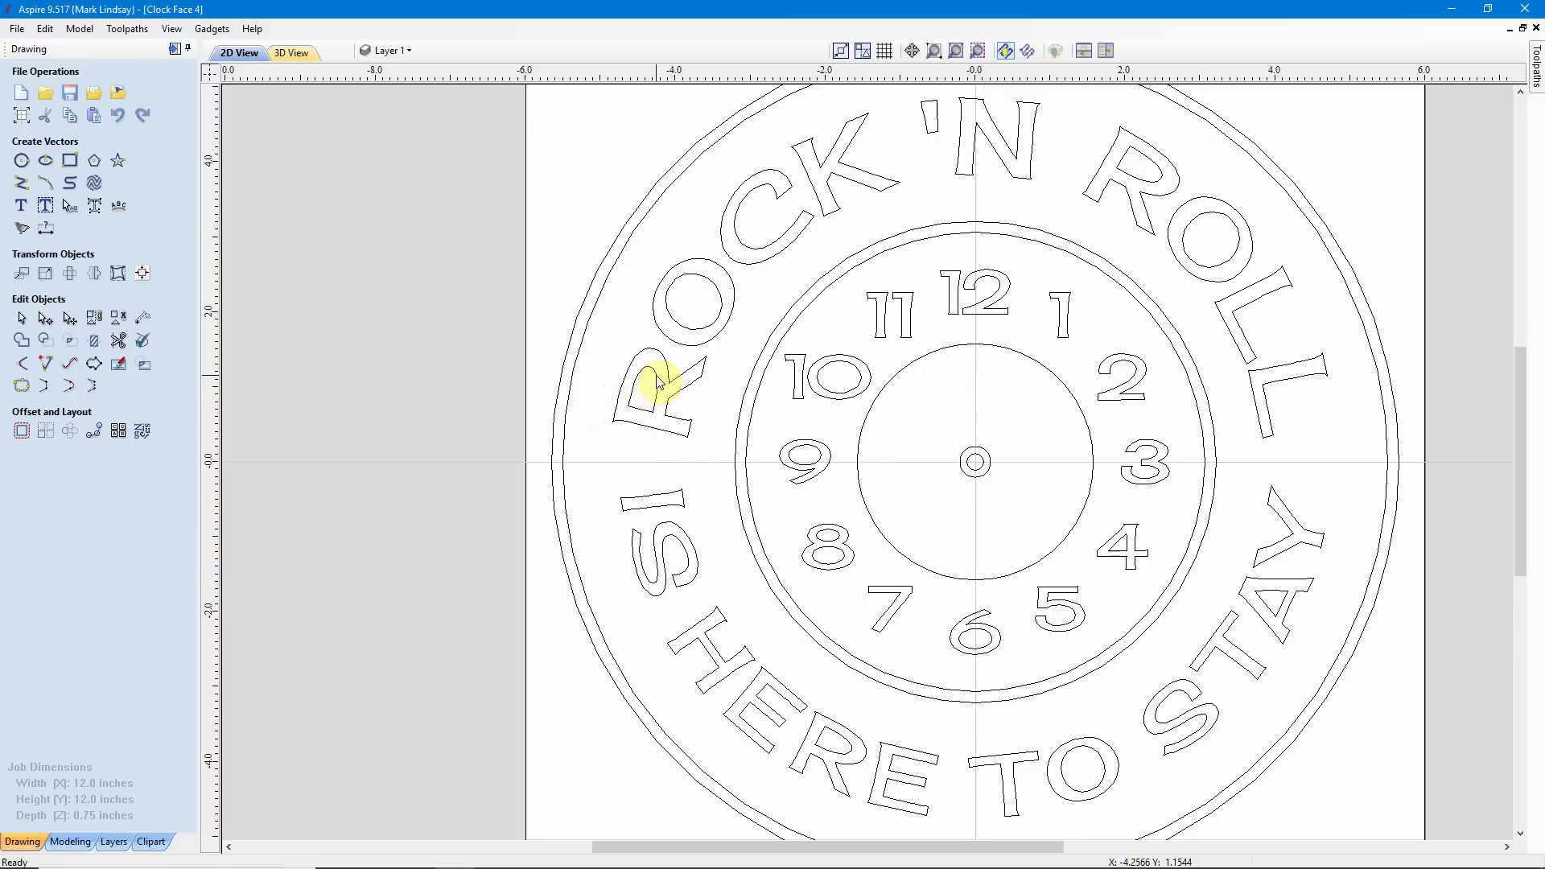
- Clear the text selection and select the numerals 1, 2, 3 and 4
click(689, 335)
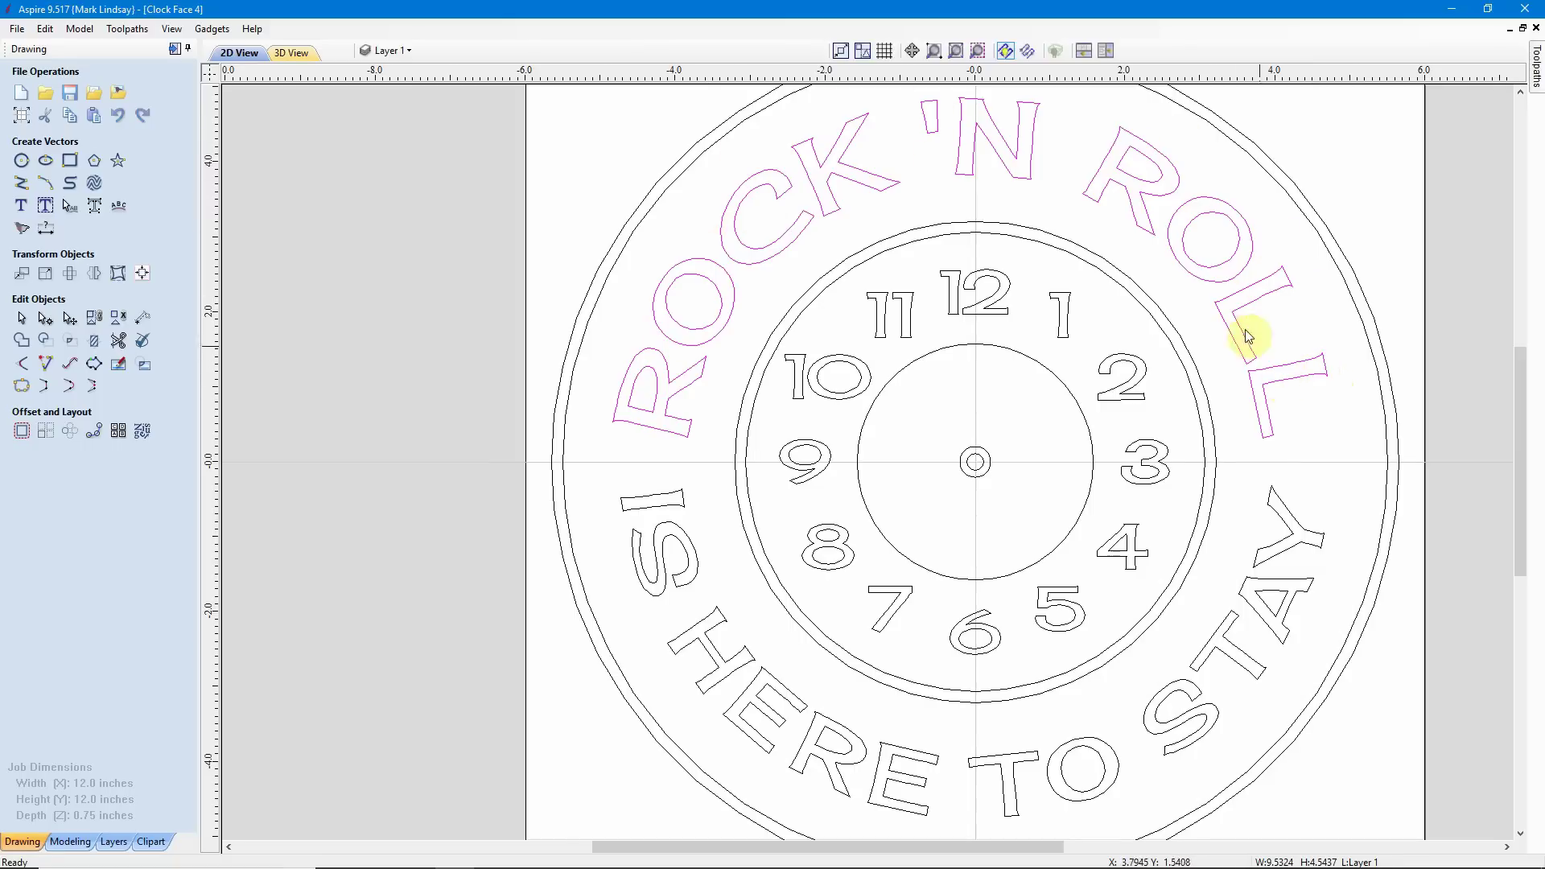
click(690, 211)
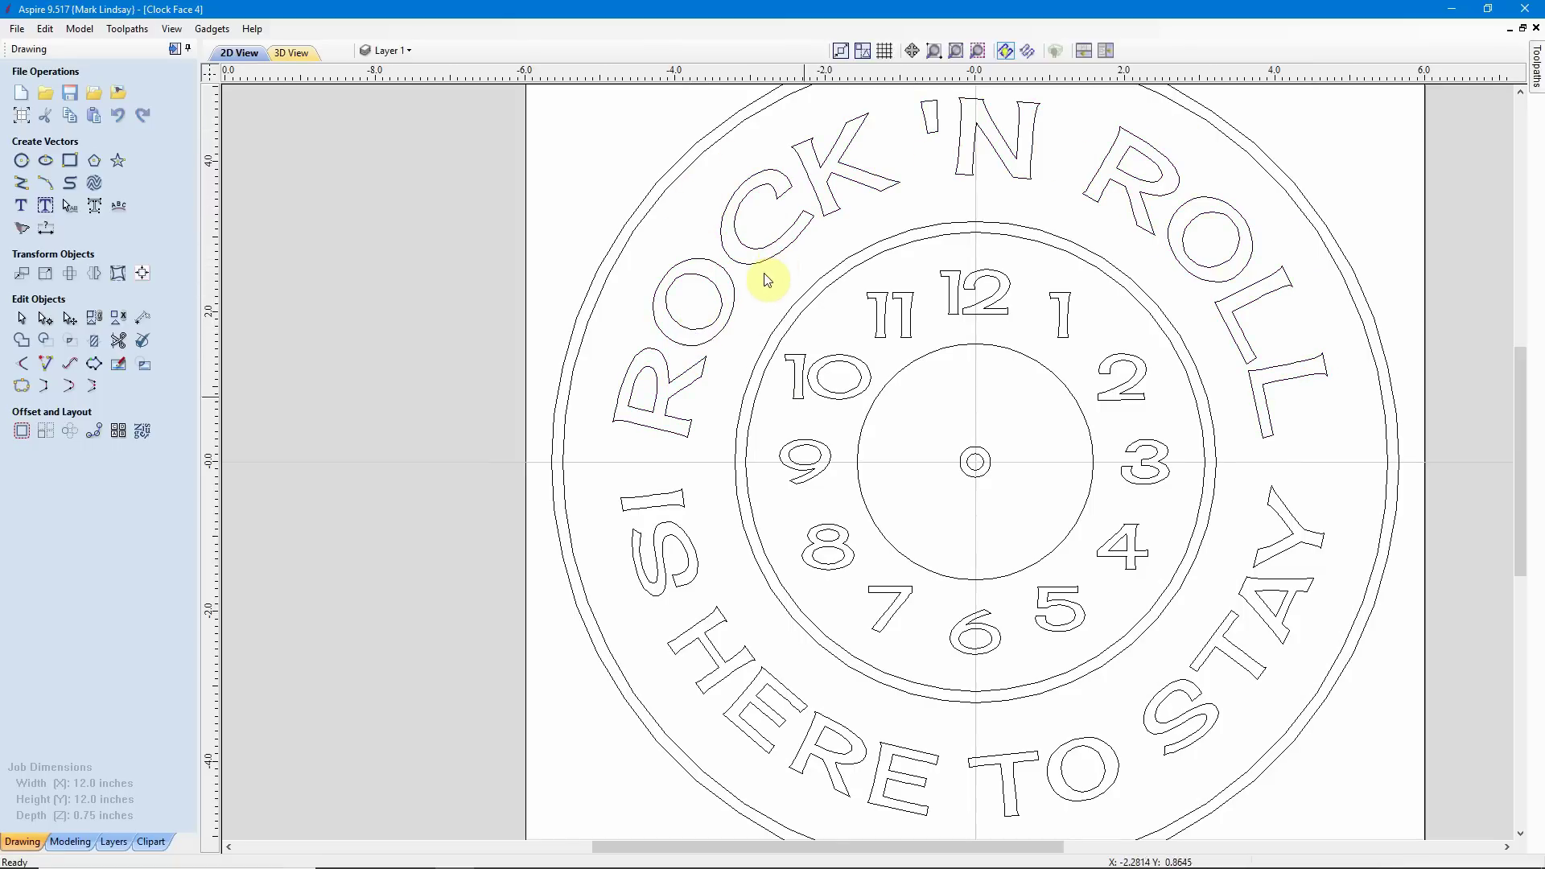
click(814, 380)
click(905, 318)
click(997, 299)
click(1072, 315)
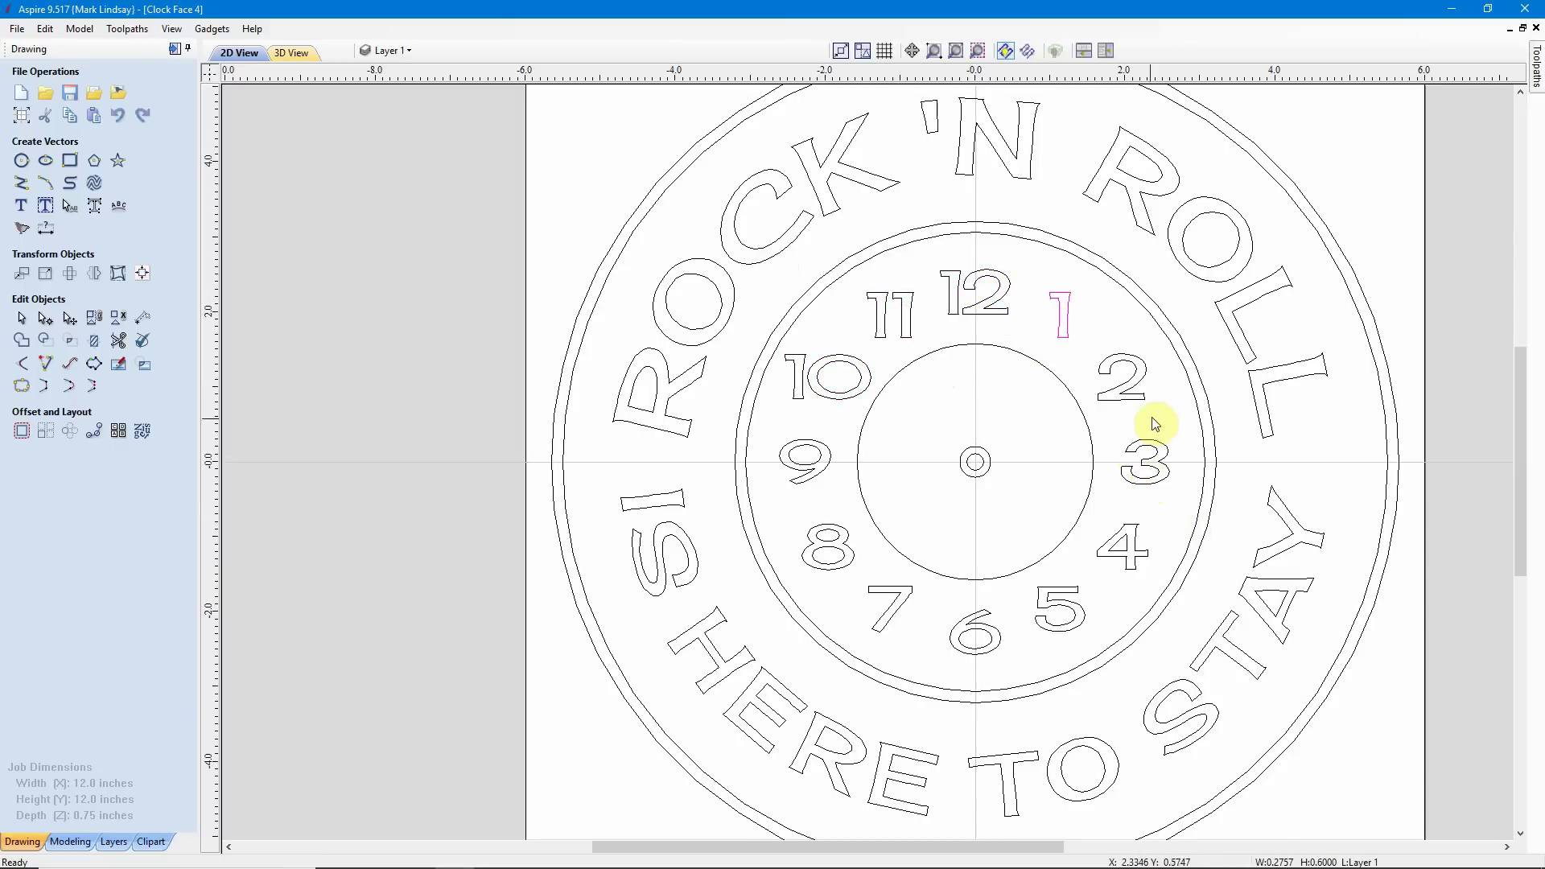
shift+click(1147, 354)
shift+click(1136, 460)
shift+click(1130, 541)
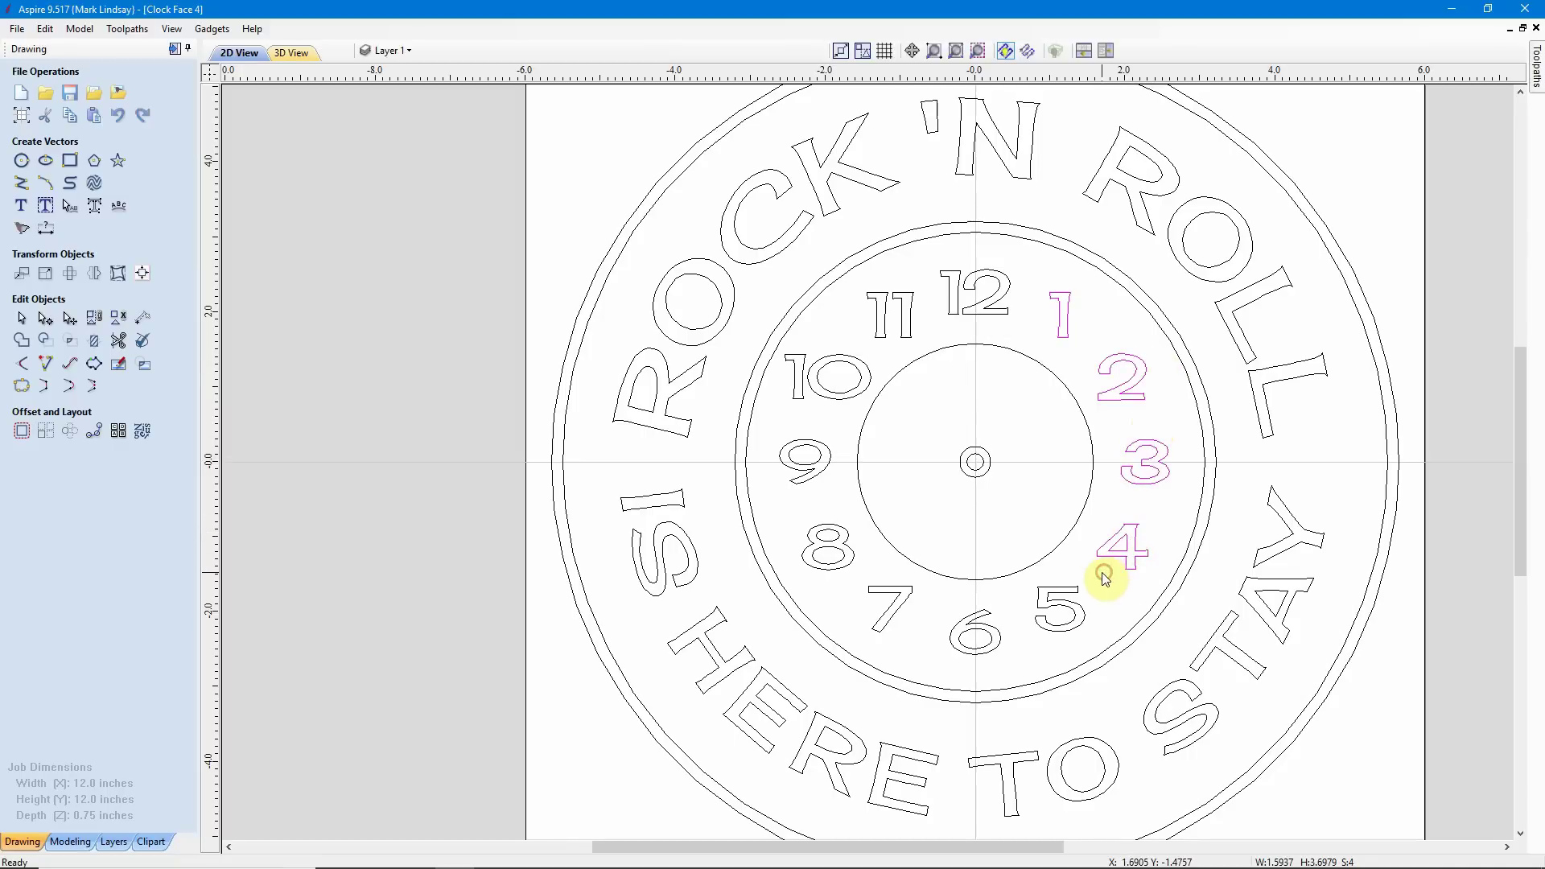
- Add numerals 5 through 12, group all twelve, and click a numeral to confirm the group
shift+drag(1063, 601, 950, 659)
shift+drag(907, 608, 823, 568)
shift+drag(822, 381, 808, 455)
shift+drag(976, 277, 895, 324)
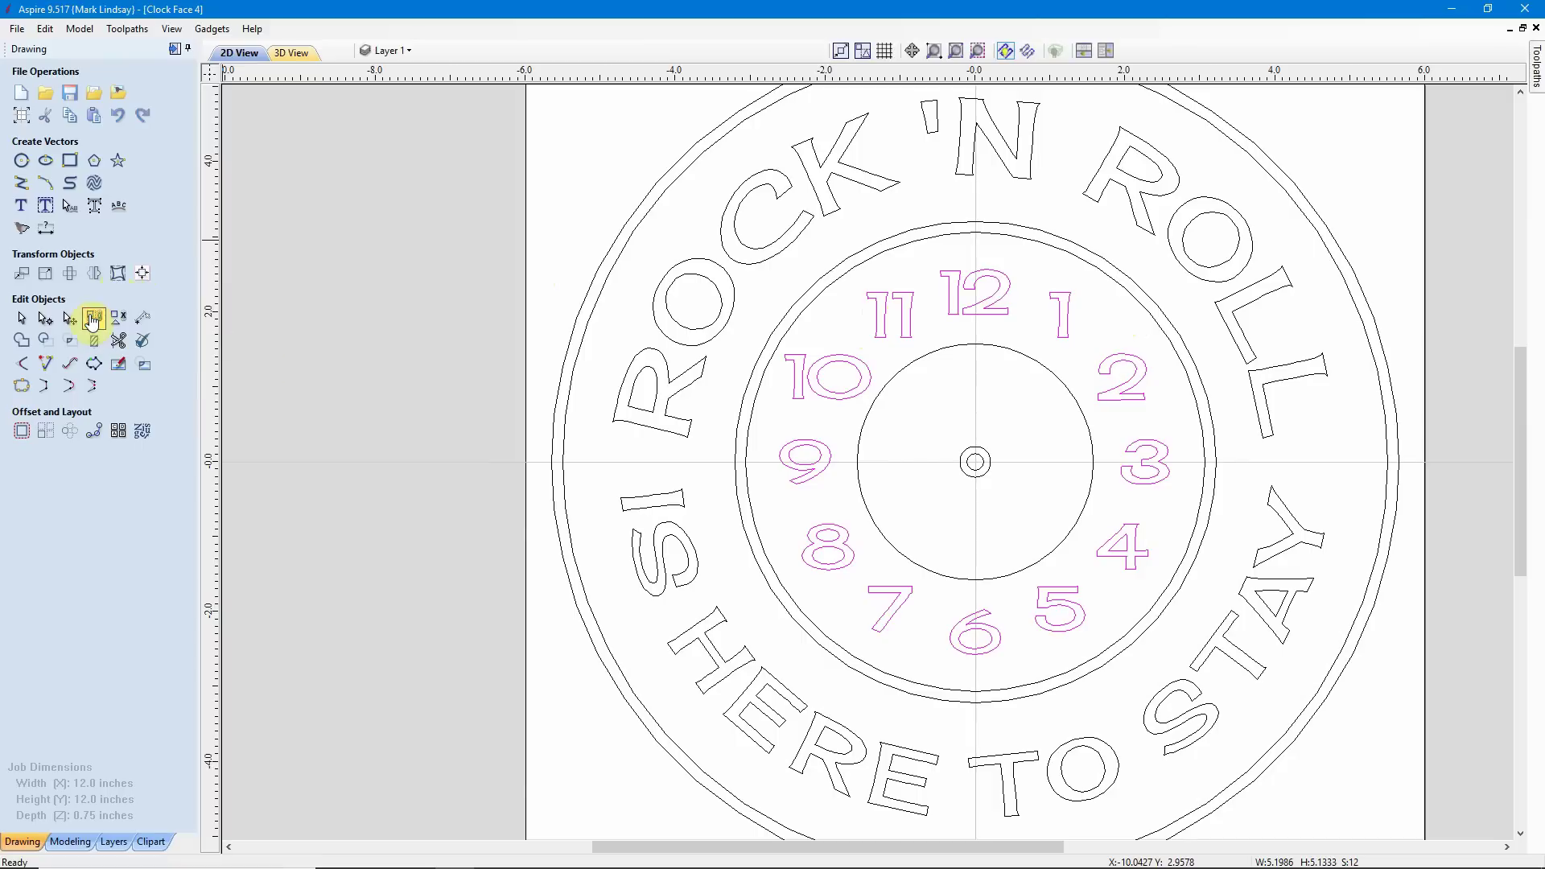
click(417, 328)
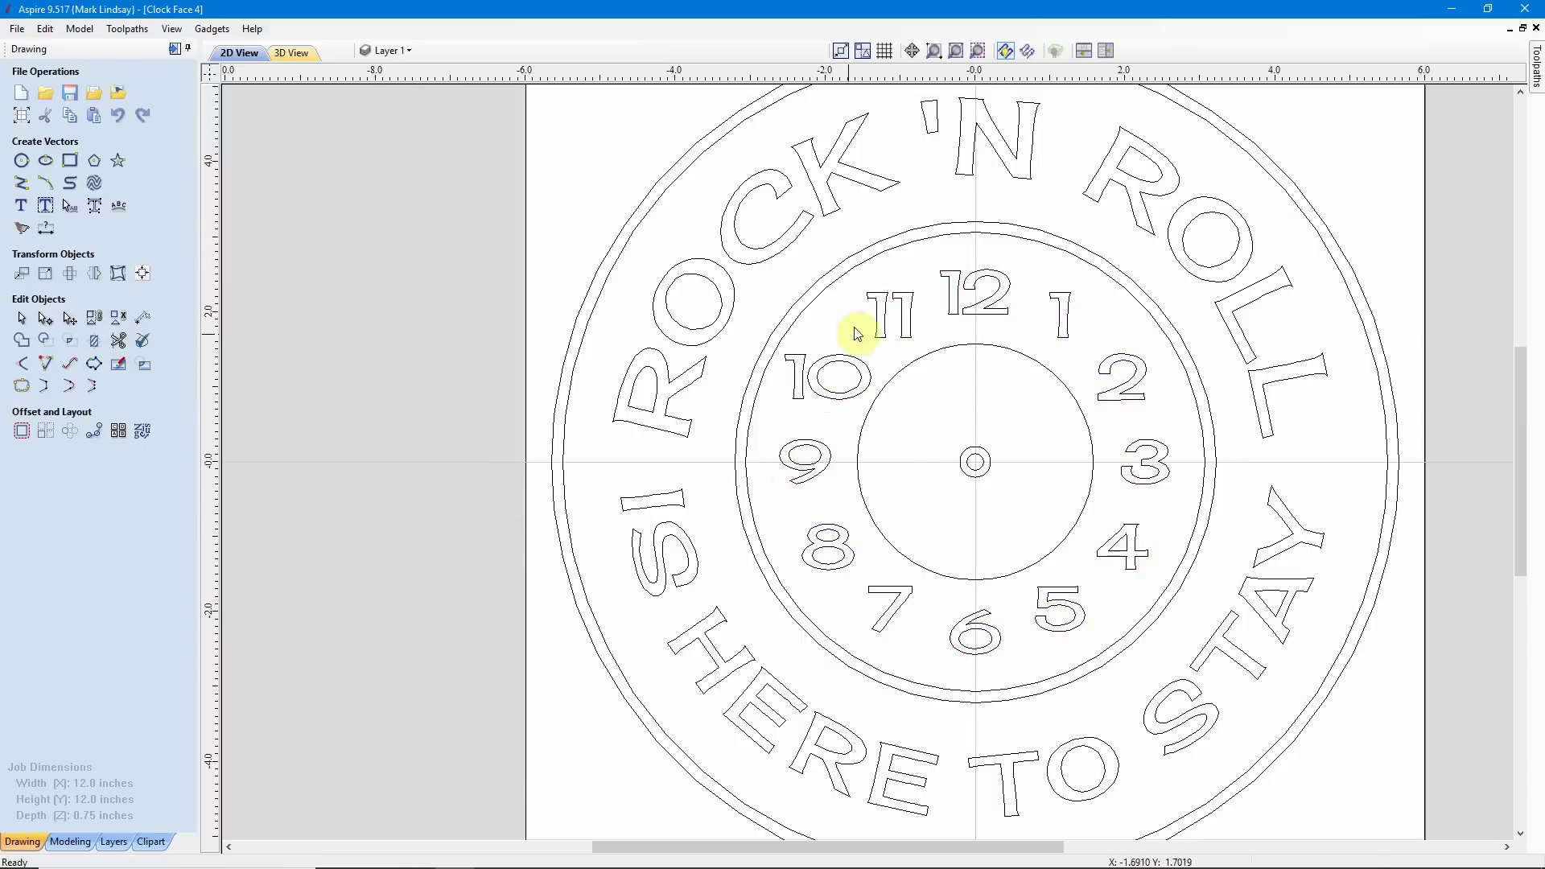
click(1135, 398)
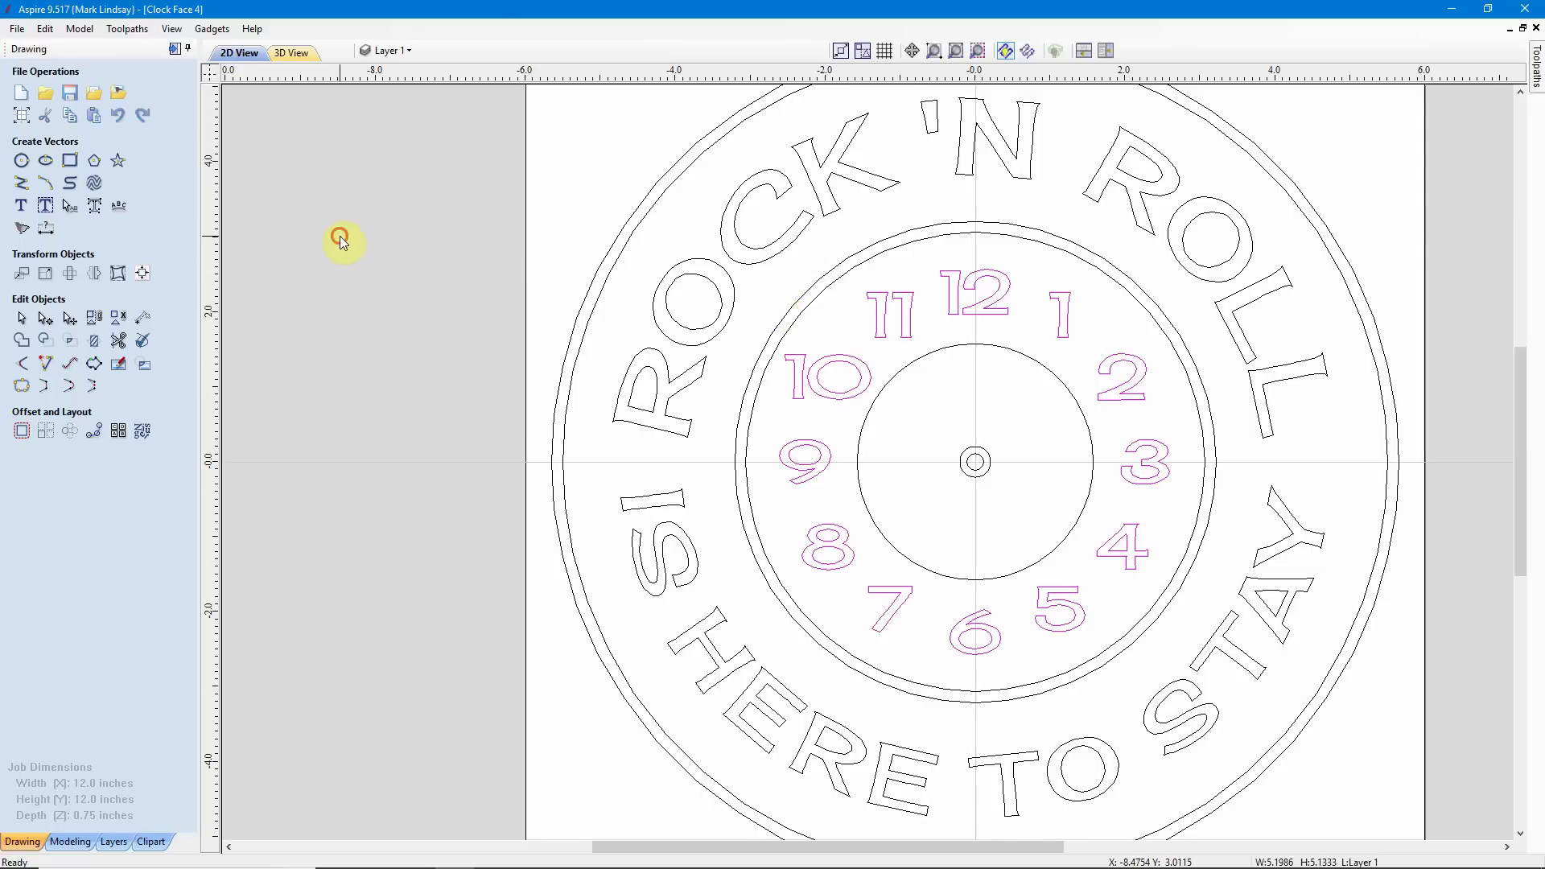
click(429, 293)
scroll(429, 289, down, 2)
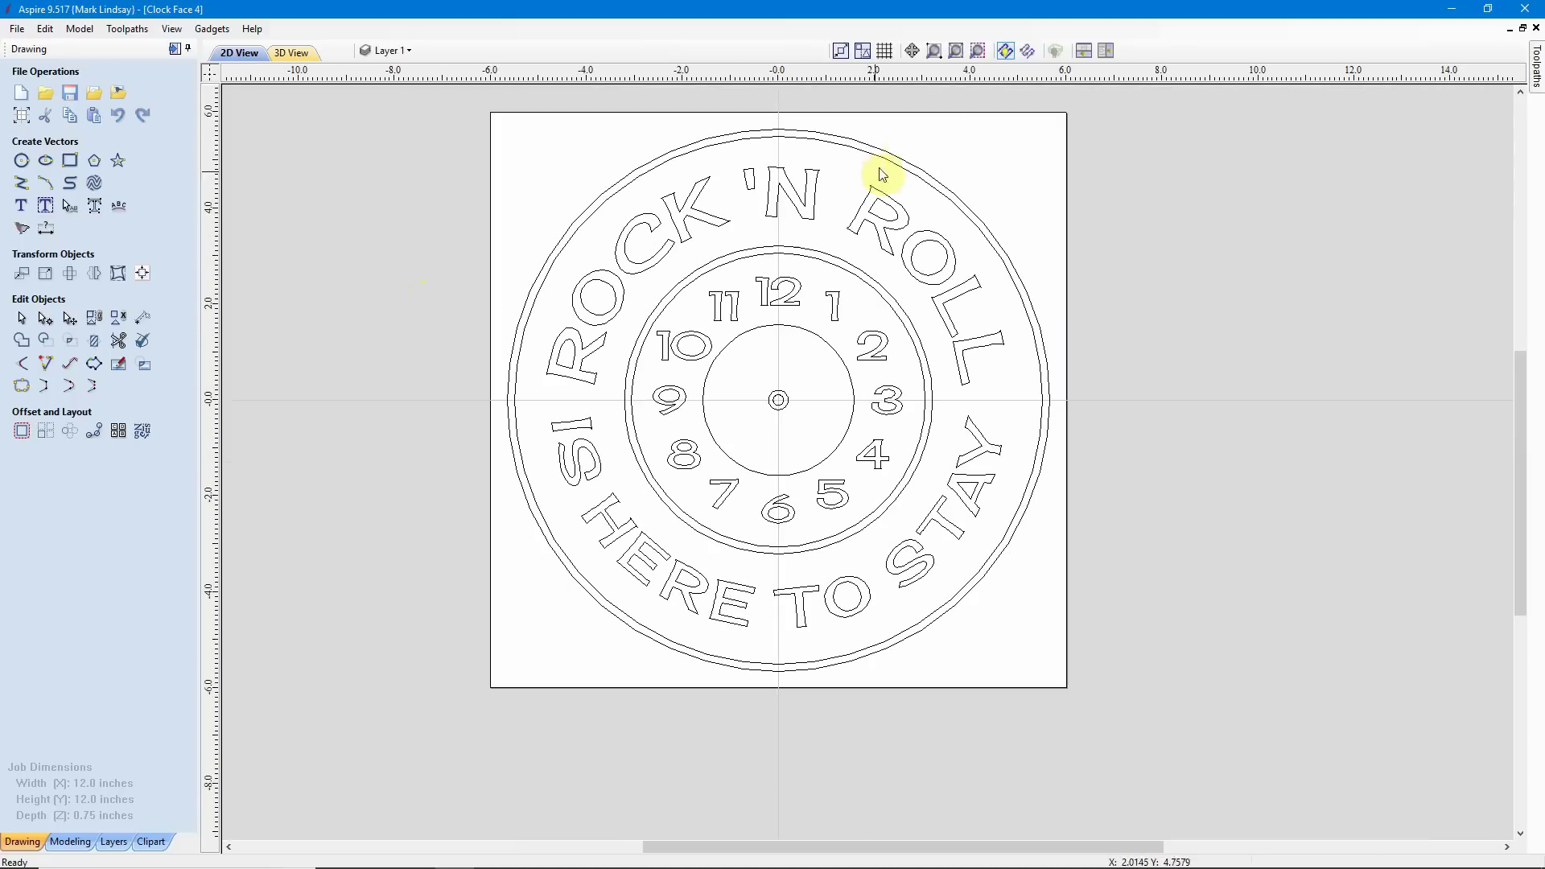
click(978, 52)
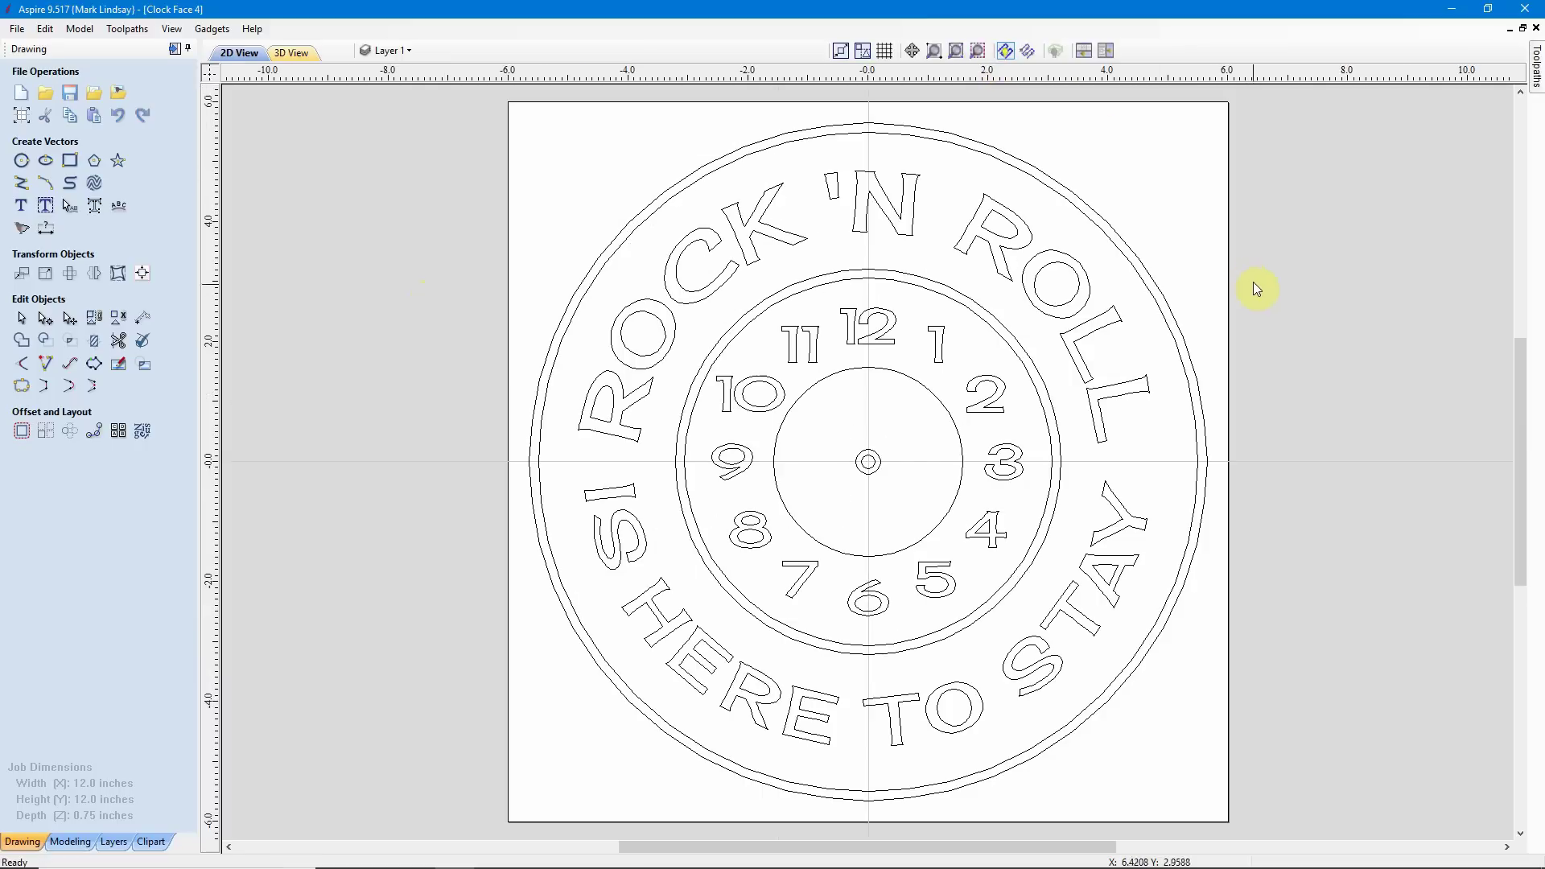